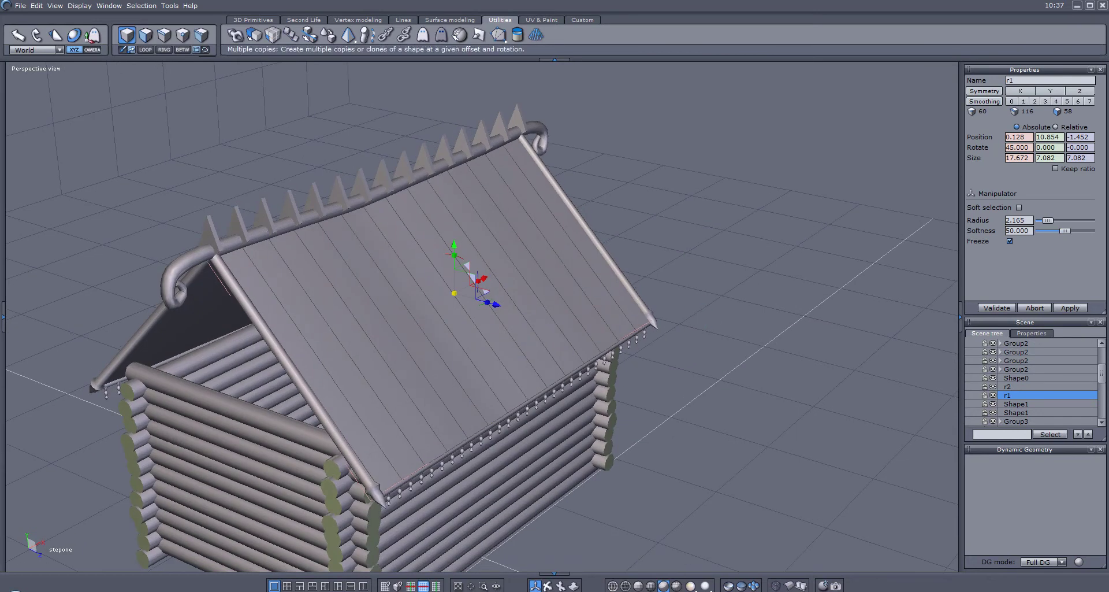
- Slice the roof panel r1 across its planks with five cuts using Tesselation by slice
click(355, 19)
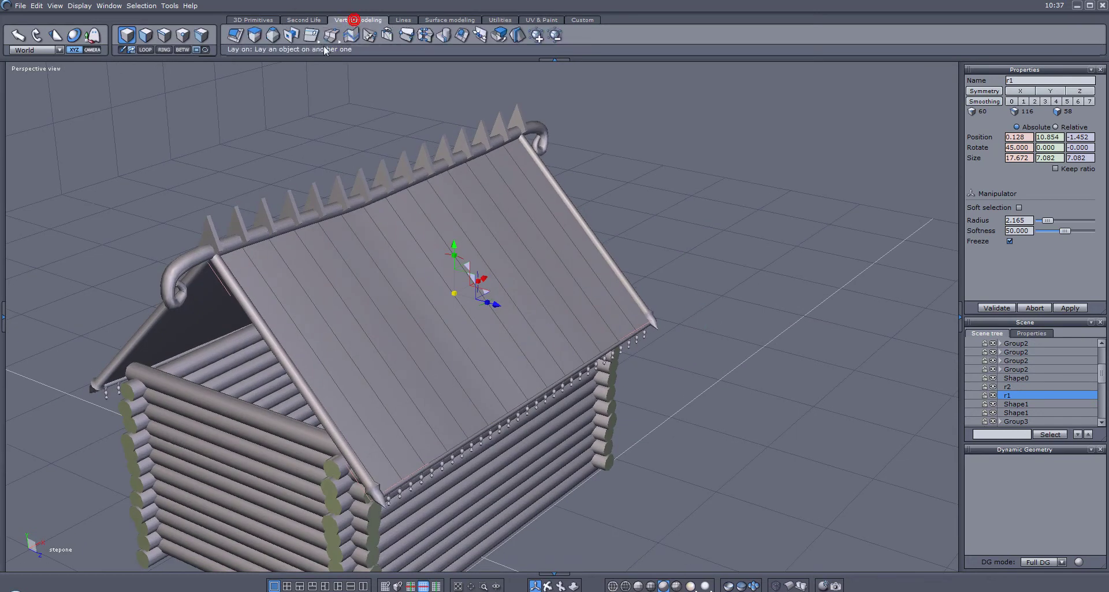
click(326, 43)
click(331, 92)
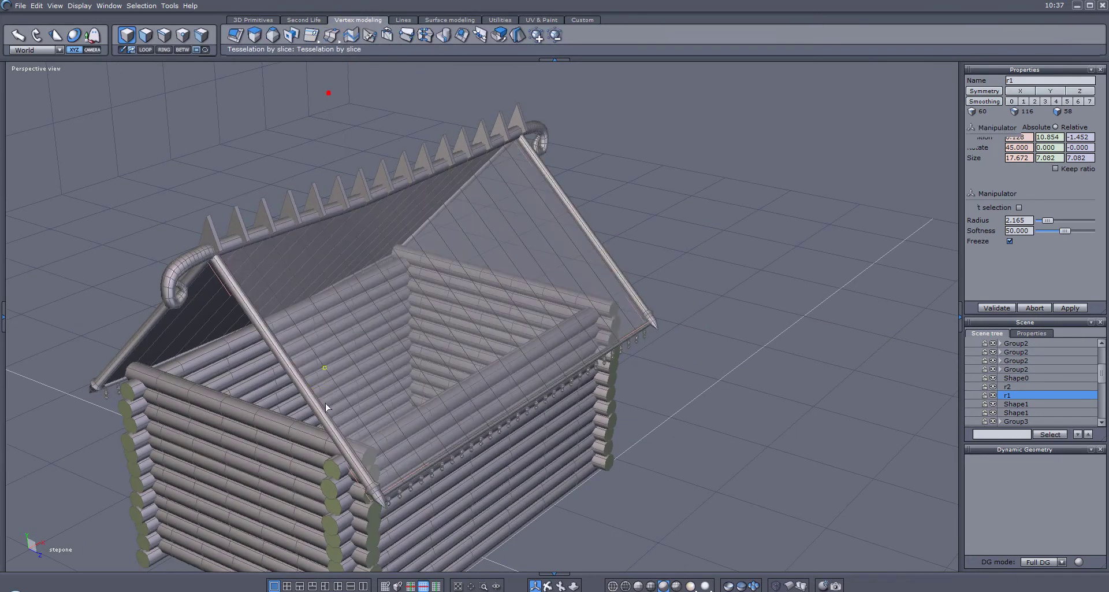
click(322, 396)
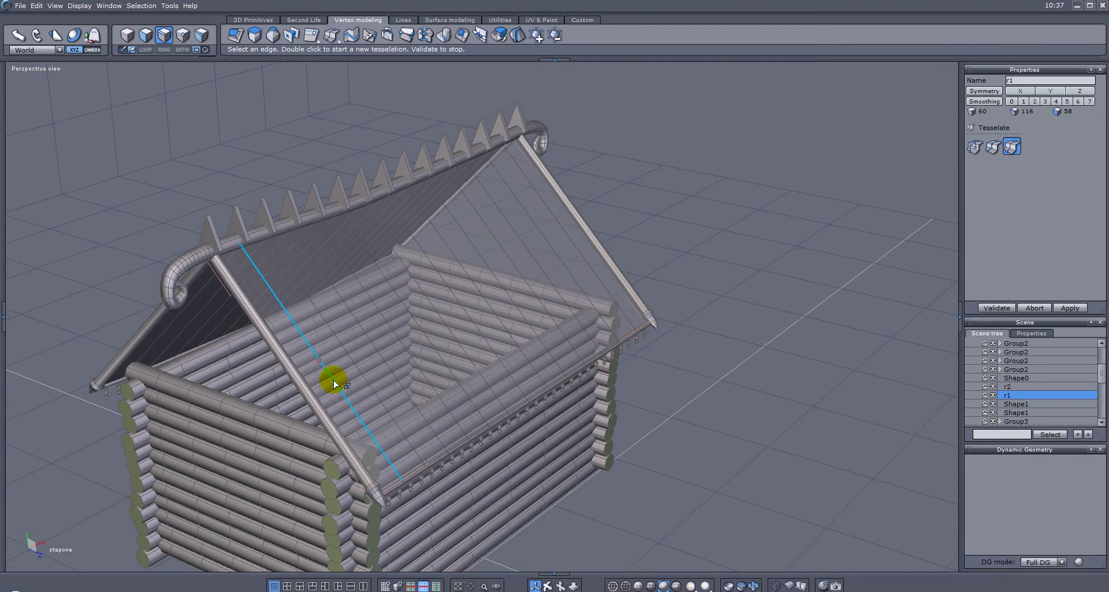
click(326, 368)
click(330, 376)
click(303, 339)
alt+drag(491, 409, 526, 350)
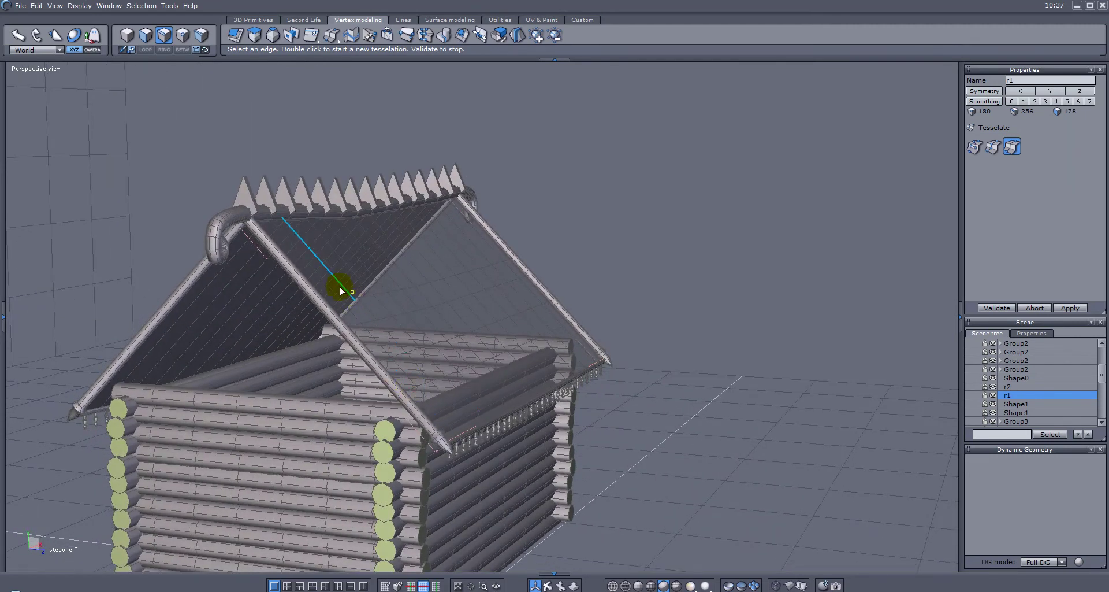
key(Return)
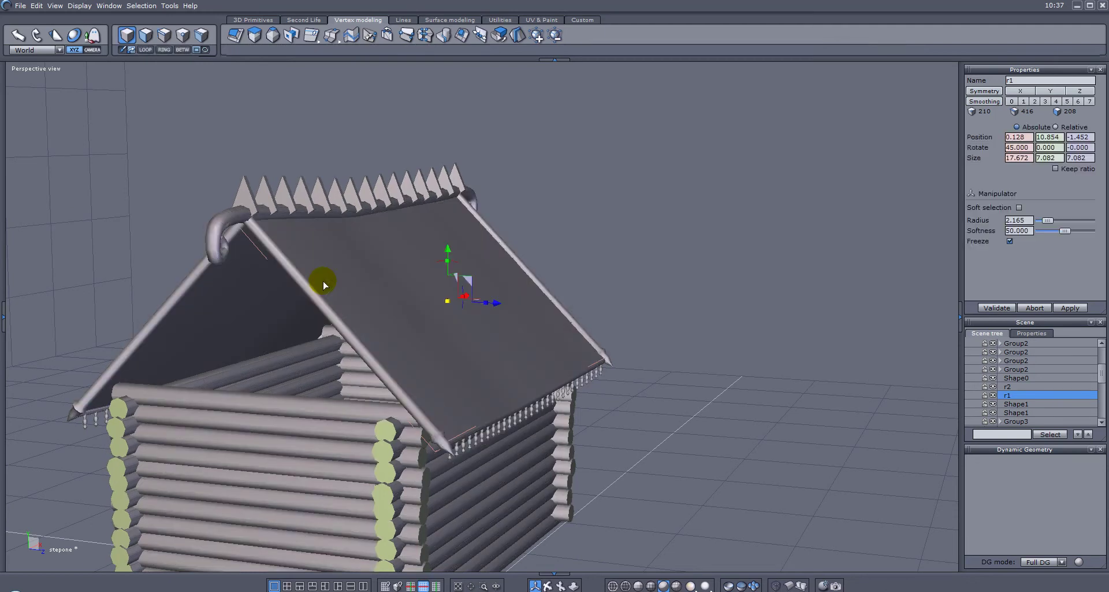
- Ungroup the two sloping gable rails on the r1 side of the roof
alt+drag(478, 354, 385, 379)
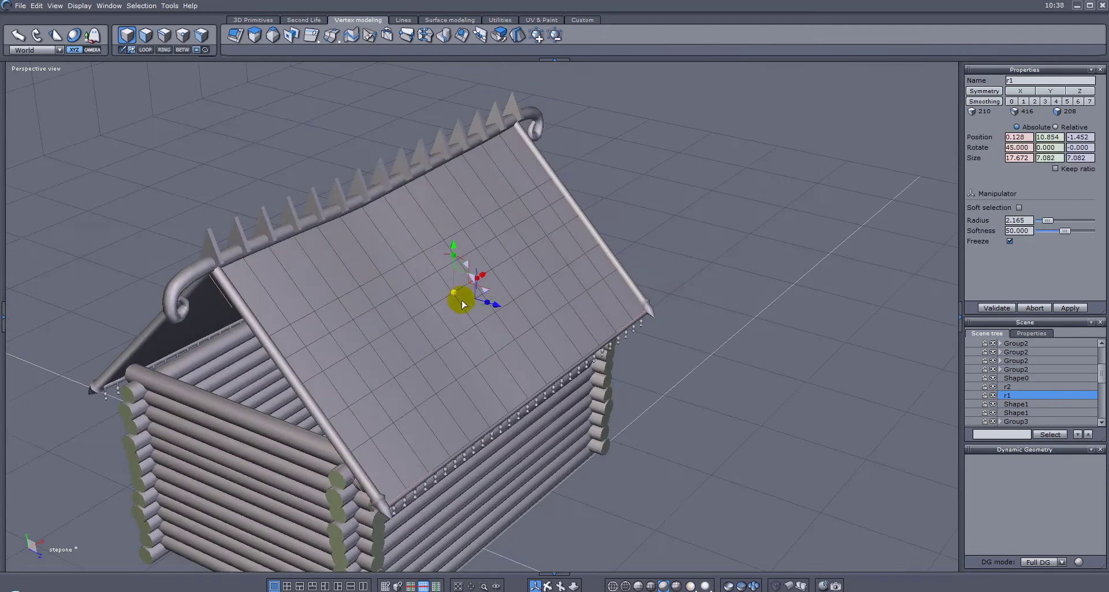
middle_drag(314, 388, 460, 312)
middle_drag(472, 357, 512, 350)
click(301, 381)
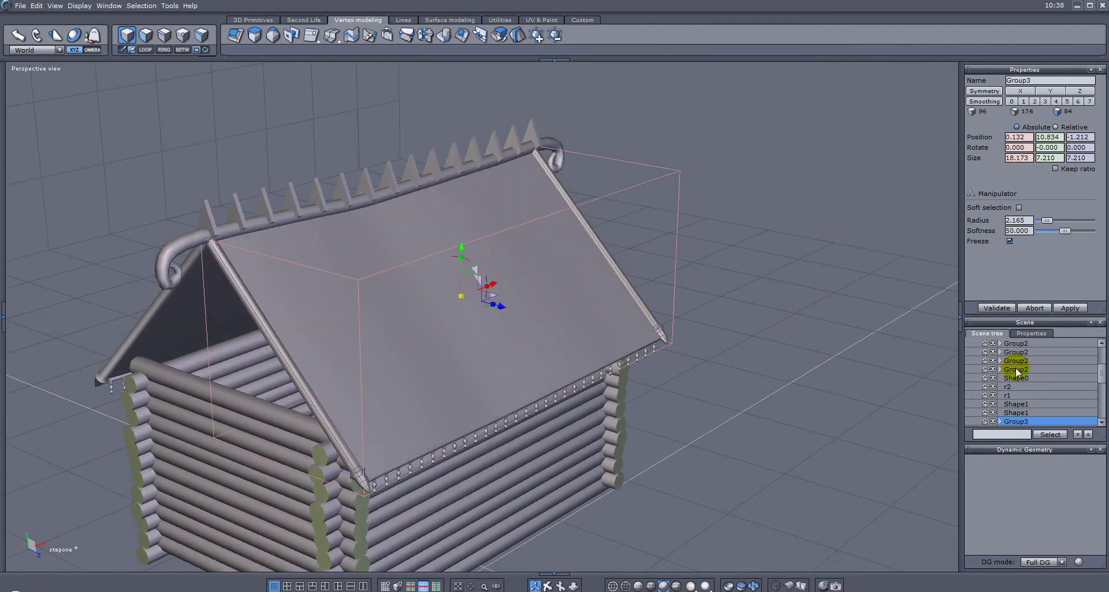
key(ctrl+u)
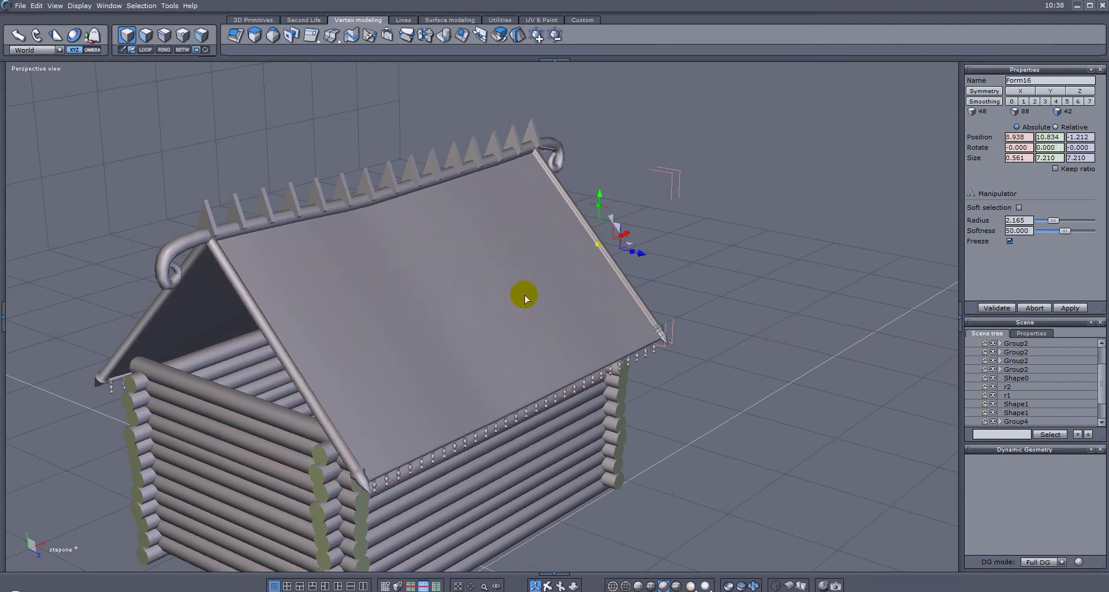
- Slice the far-end gable rail with five cuts along its length, in line with the roof panel's rows
middle_drag(401, 312, 379, 322)
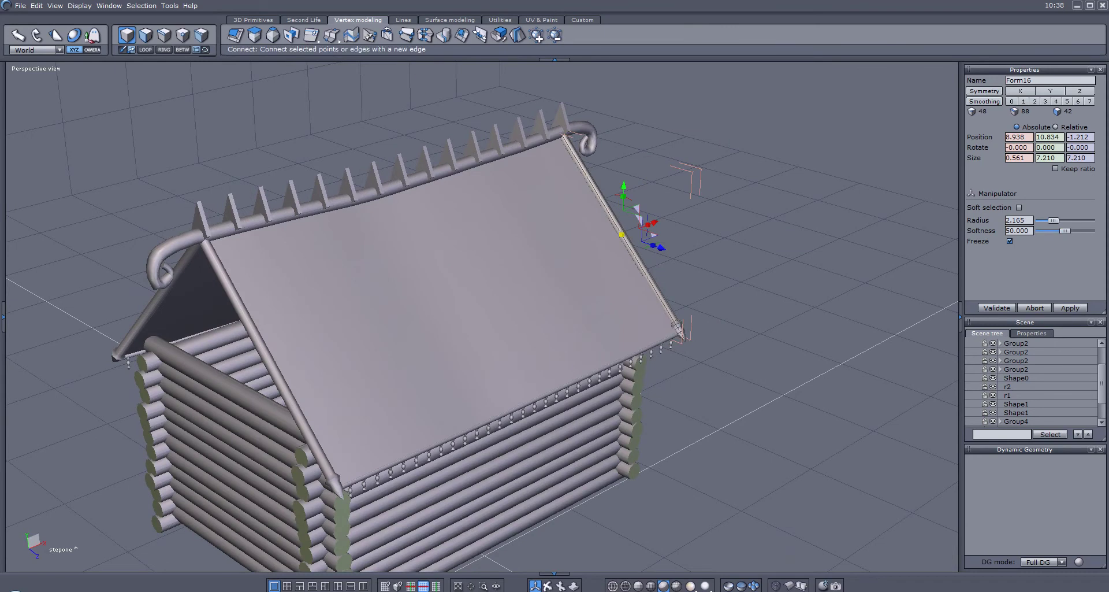
click(332, 35)
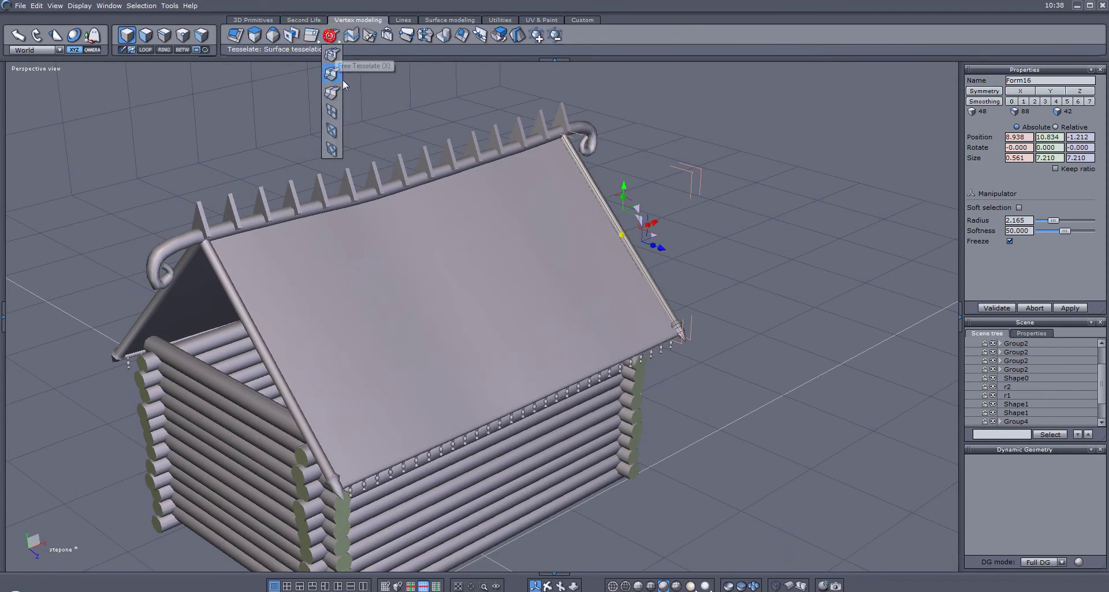
click(333, 93)
click(623, 231)
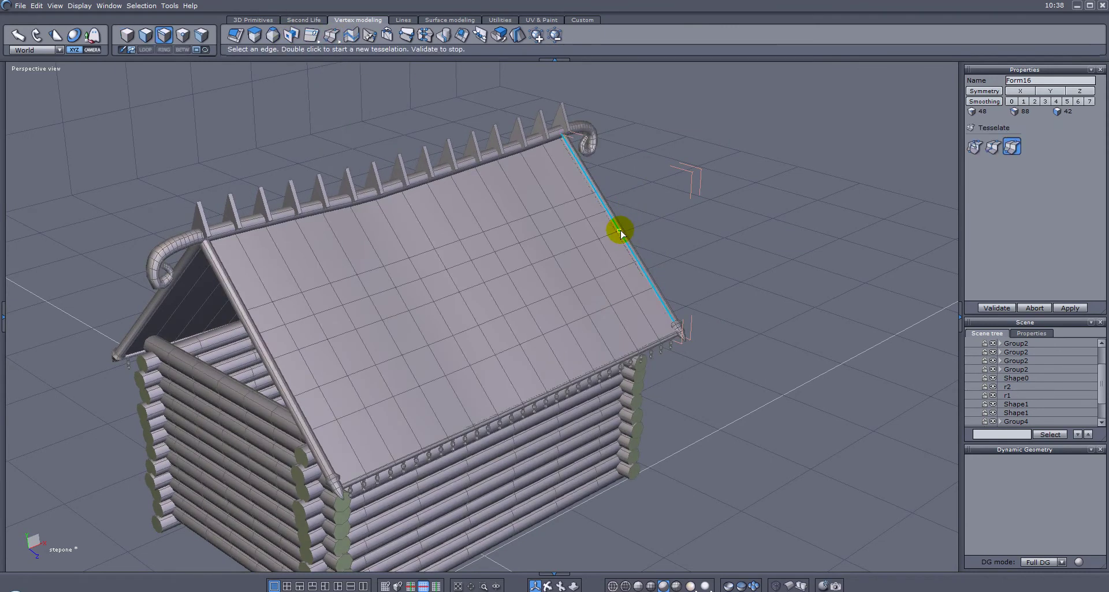
click(601, 193)
double_click(597, 191)
drag(655, 282, 639, 260)
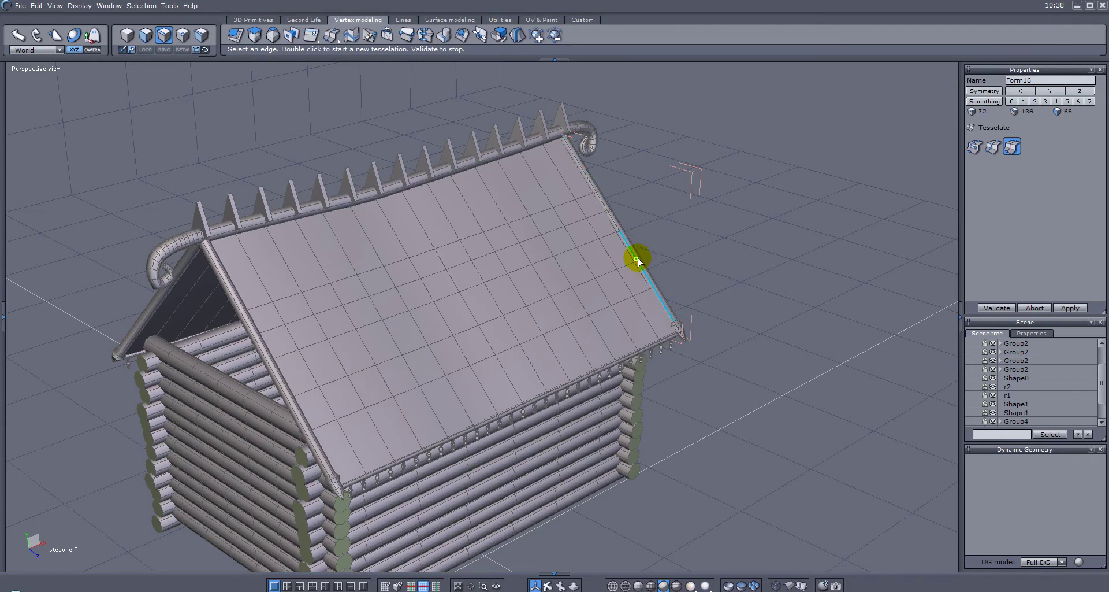
click(657, 294)
key(Return)
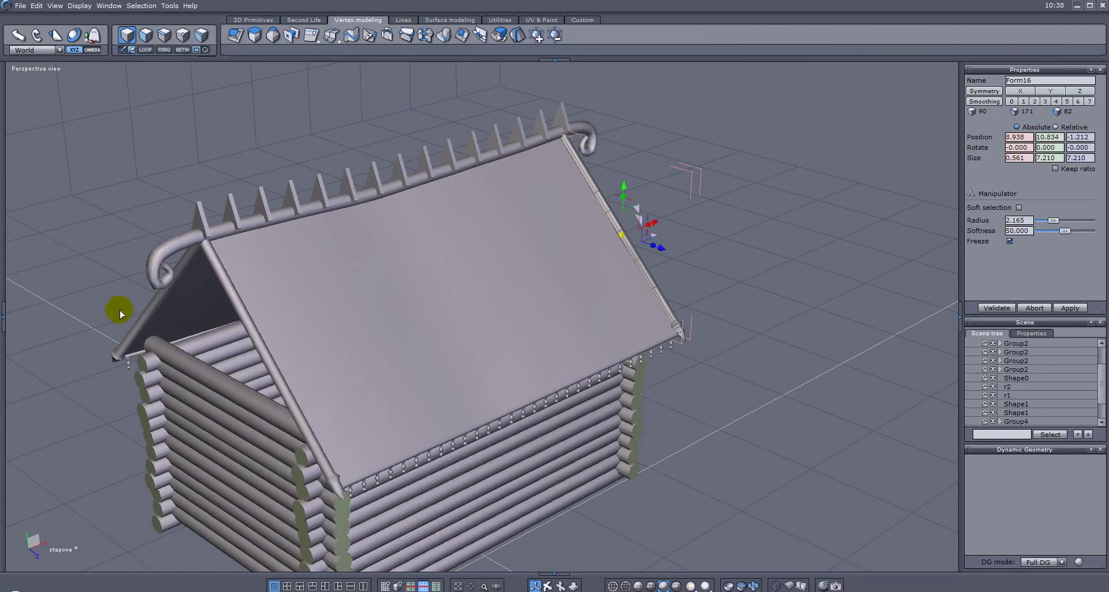
- Slice the near-end gable rail on the same slope with five cuts using Tesselation by slice
click(233, 335)
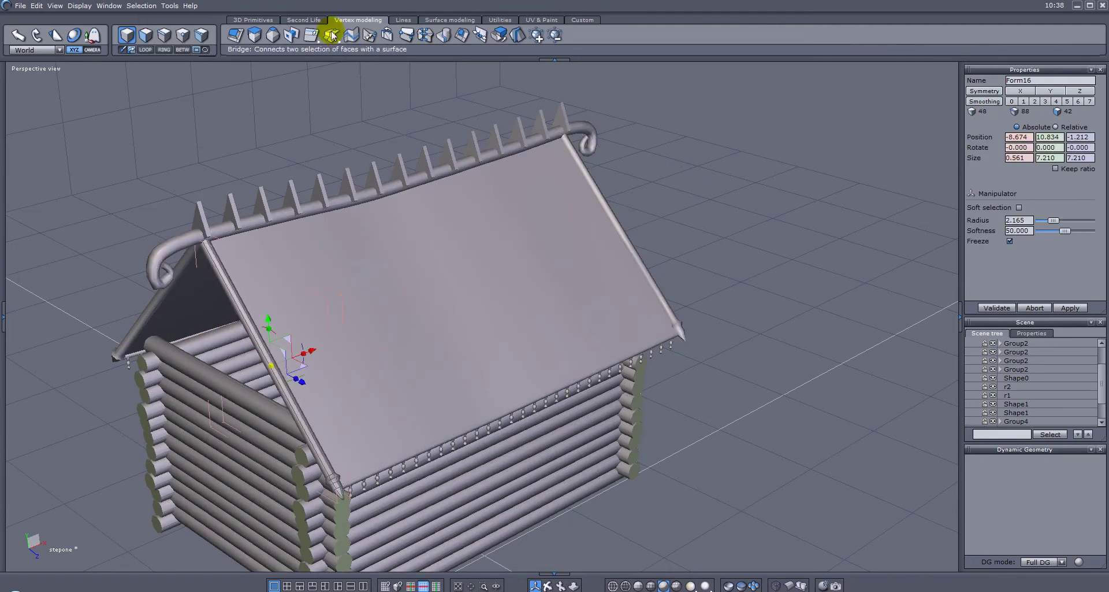
drag(332, 36, 332, 91)
click(269, 361)
click(260, 338)
click(246, 310)
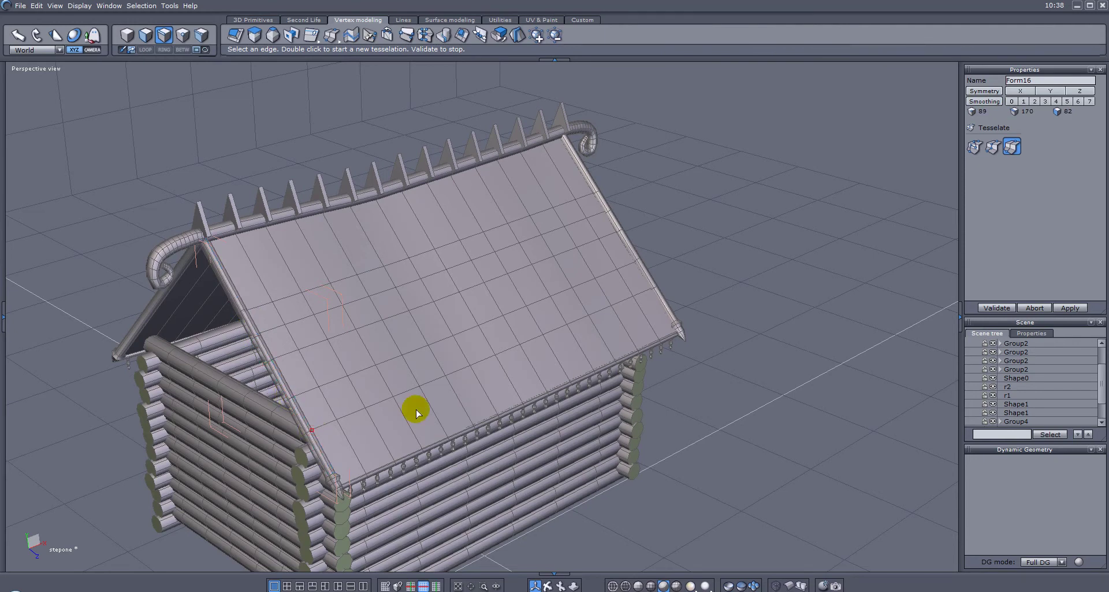
key(Return)
- Select the roof panel r1 together with both its gable rails and enable soft selection
alt+drag(377, 344, 483, 321)
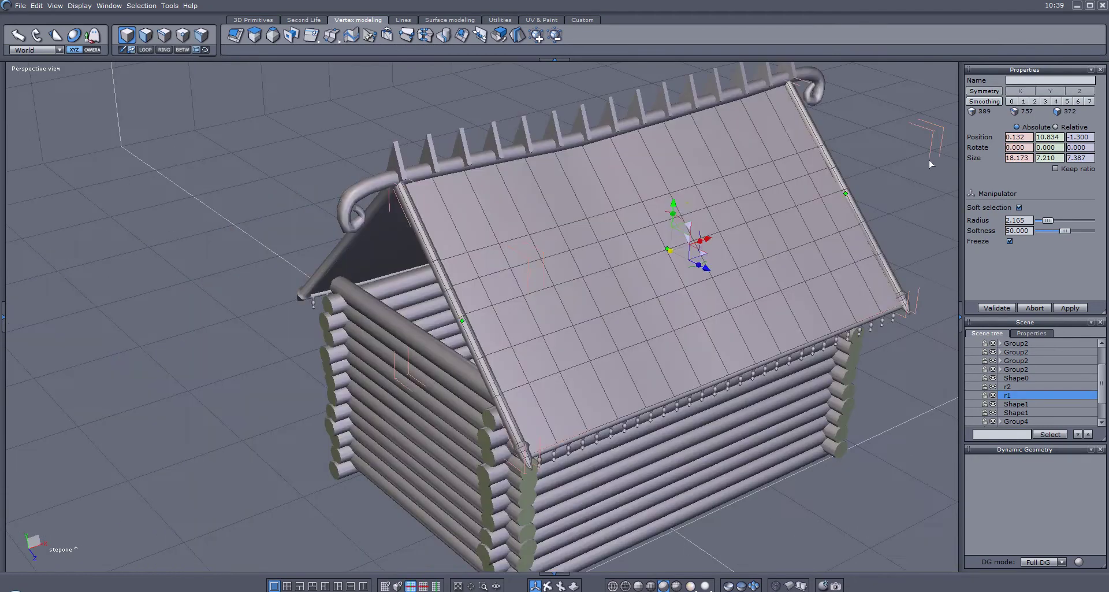
middle_drag(688, 221, 619, 131)
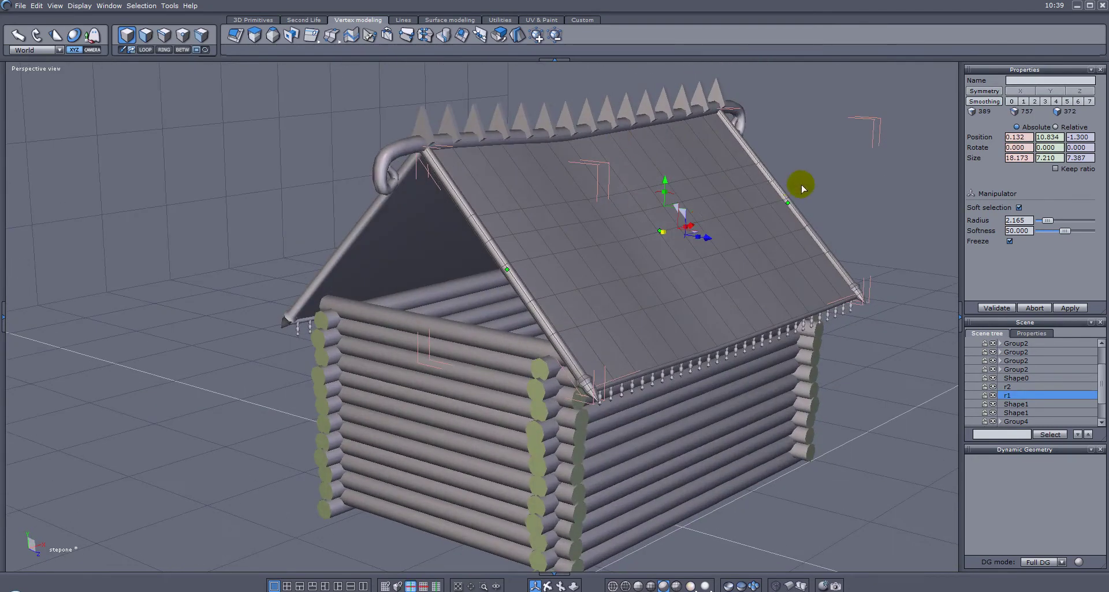
click(773, 193)
click(529, 291)
click(526, 293)
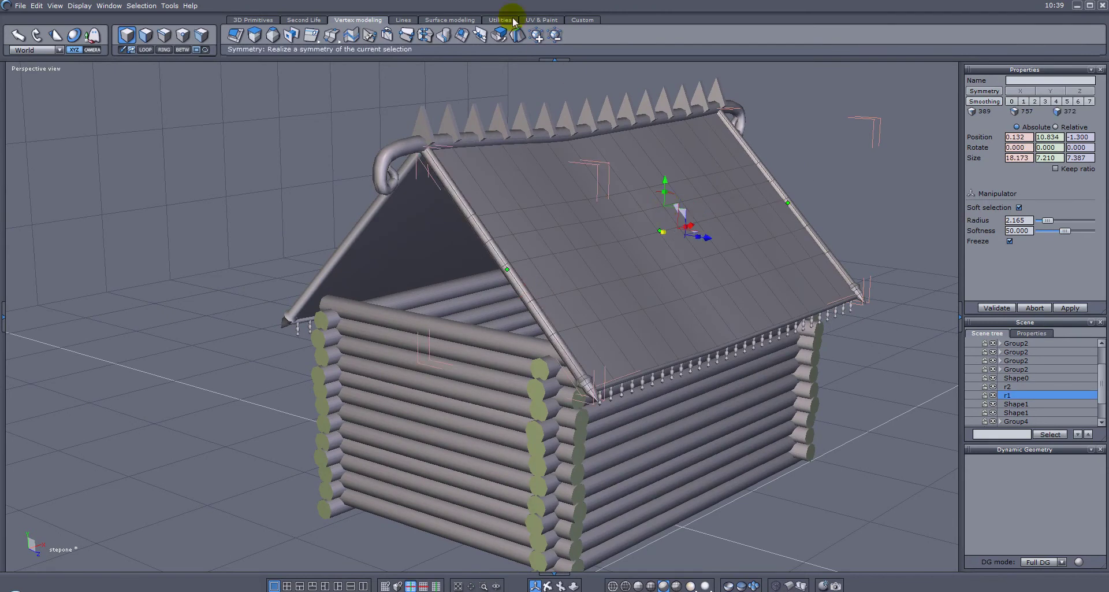
- Select the middle edge loops running across the roof panel r1 and around both gable rails
click(165, 36)
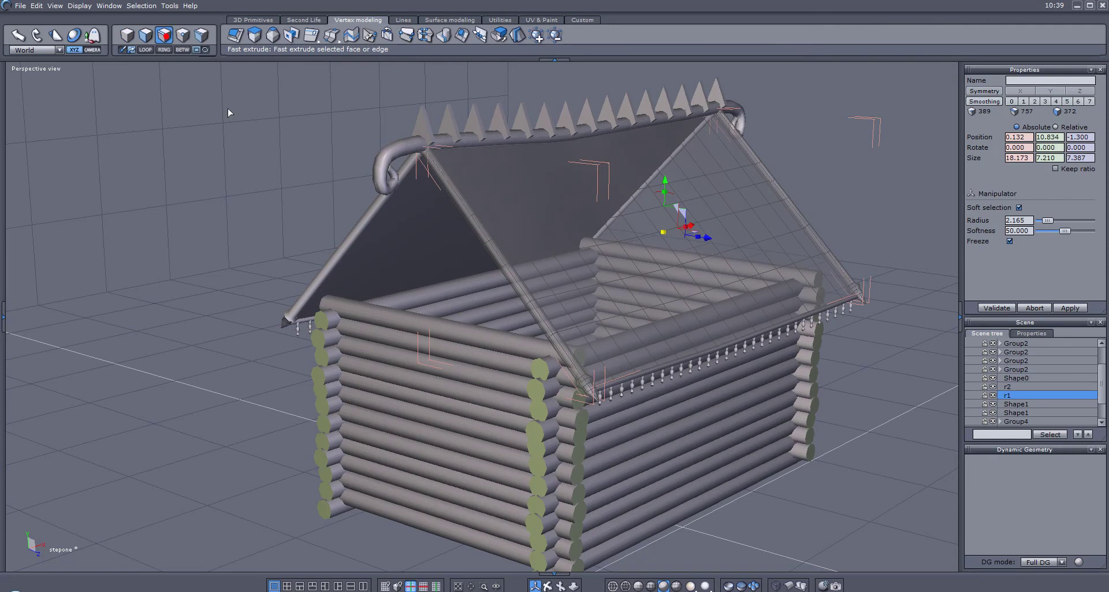
click(504, 268)
key(l)
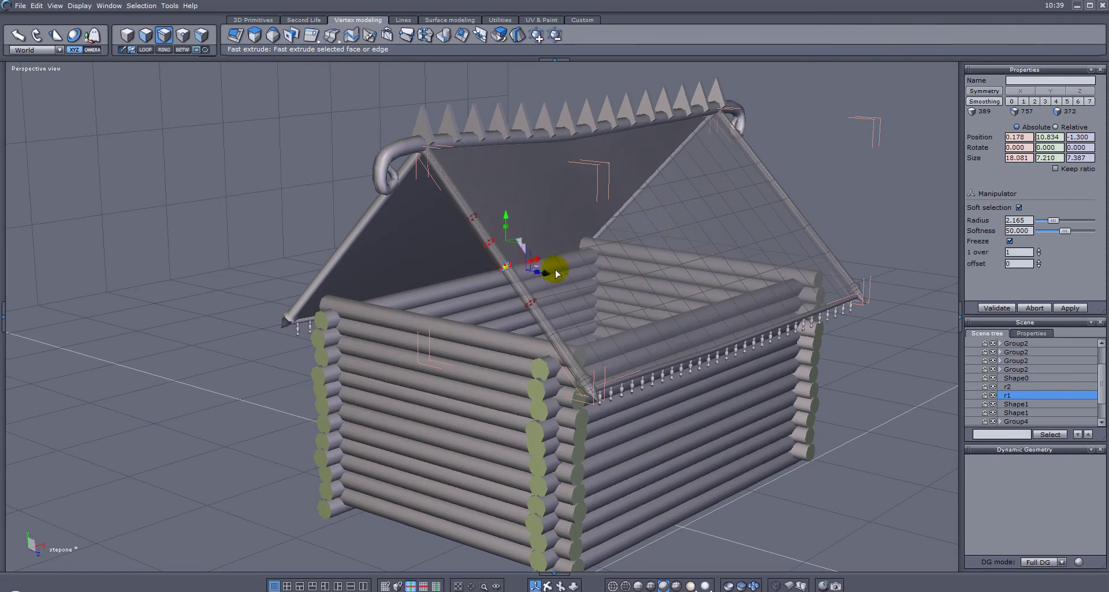
shift+click(563, 253)
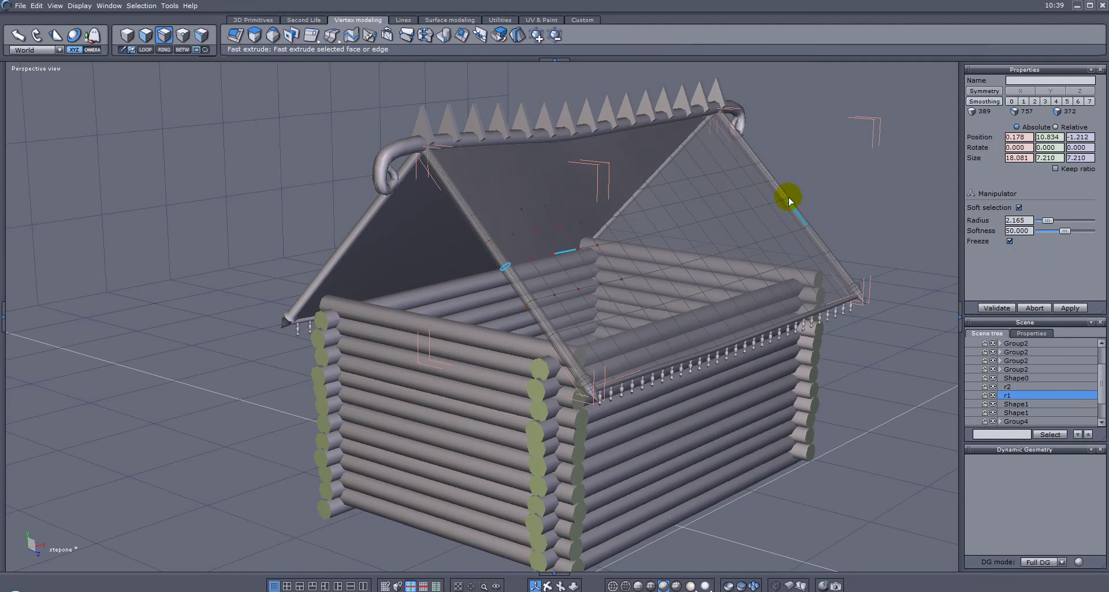
drag(790, 197, 789, 197)
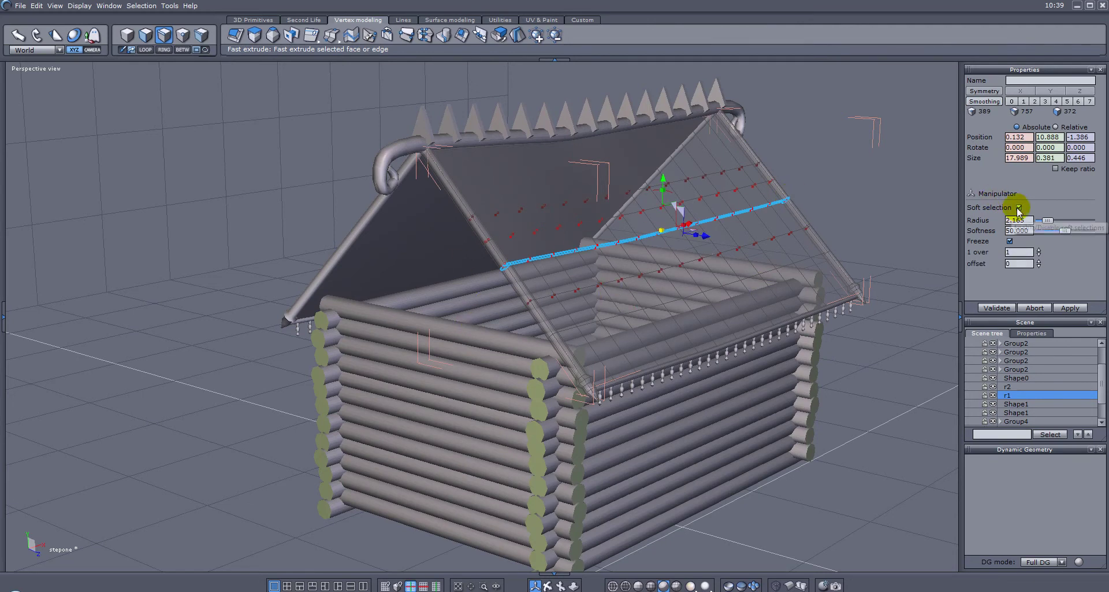
- Set the soft selection radius to 3.133 and move the middle loops inward so the roof slope sags
drag(1053, 219, 1052, 220)
middle_drag(626, 243, 834, 212)
drag(632, 208, 680, 218)
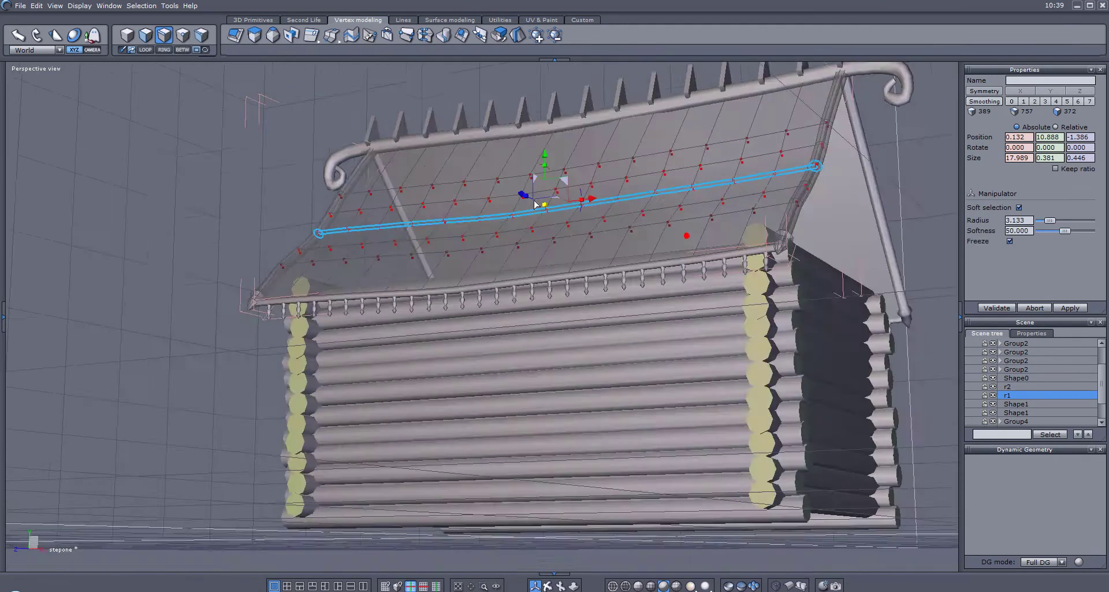
middle_drag(534, 204, 432, 182)
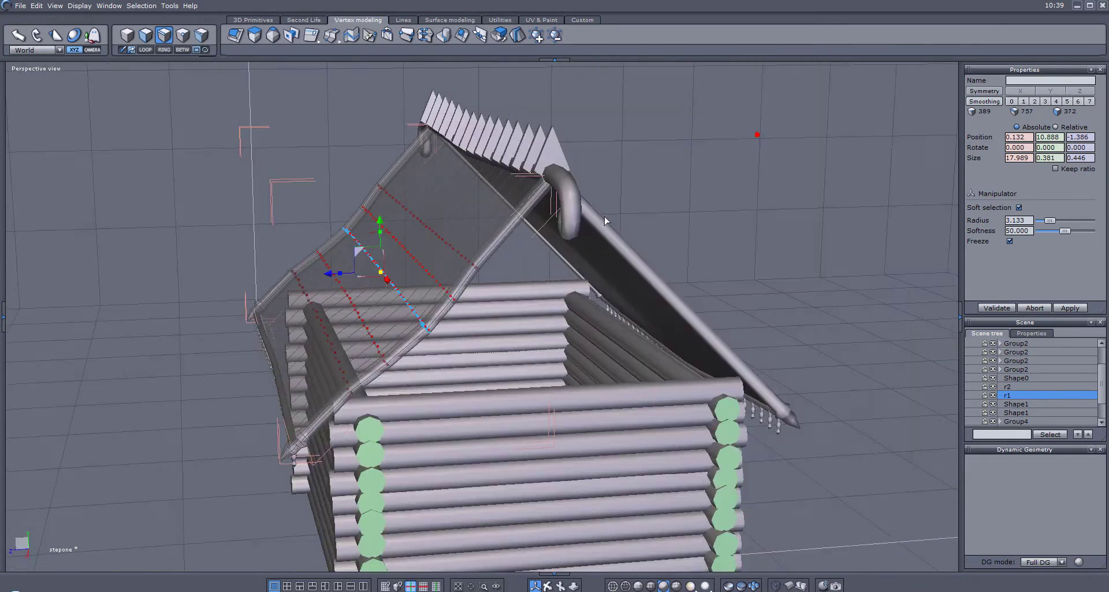
middle_drag(420, 258, 345, 226)
mouse_move(345, 227)
mouse_down()
mouse_move(330, 215)
mouse_move(361, 222)
mouse_move(367, 206)
mouse_move(381, 209)
mouse_move(341, 225)
mouse_up()
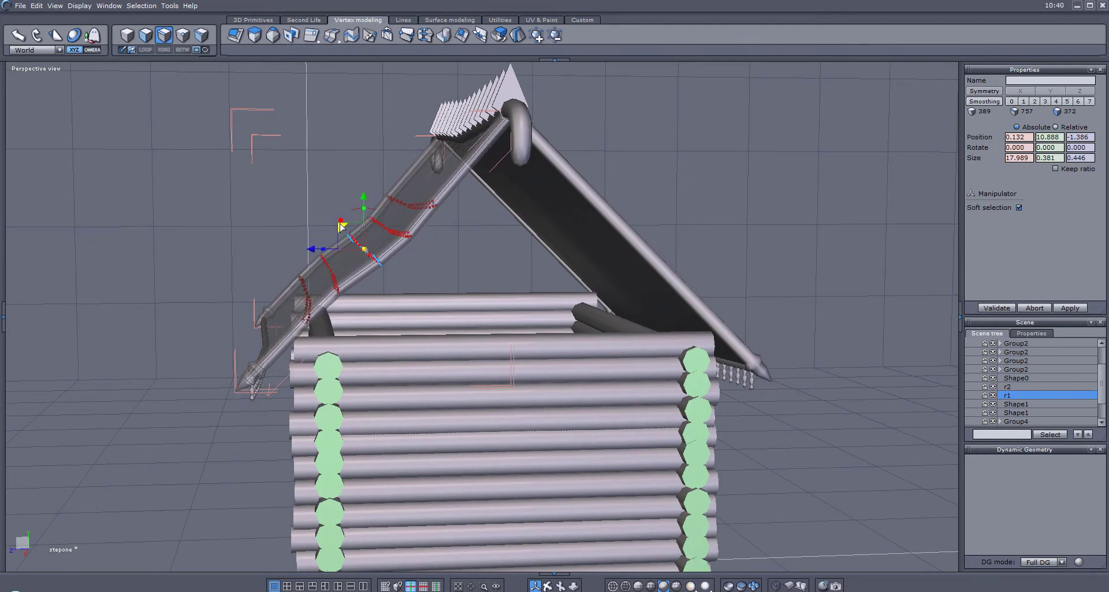
- Fine-tune the sag of the r1 slope by moving its middle loops slightly, and return to object mode
right_drag(243, 198, 809, 186)
right_drag(402, 180, 720, 203)
drag(673, 220, 679, 215)
right_drag(386, 187, 711, 257)
right_drag(251, 219, 500, 249)
right_drag(360, 257, 276, 219)
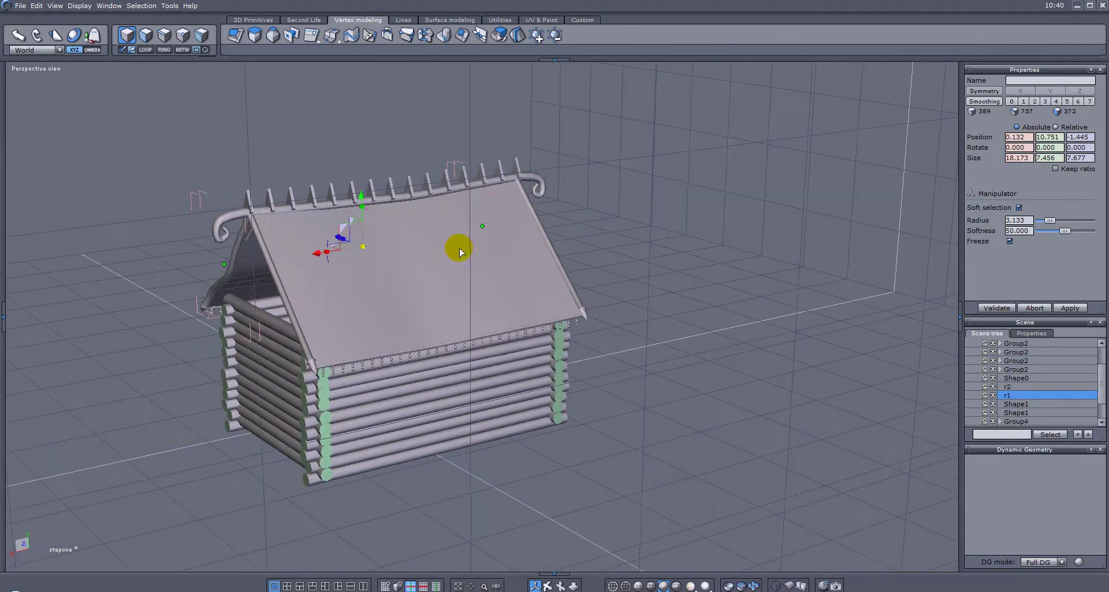
- Reselect the middle loops of the r1 slope and move them back outward to soften the sag
scroll(632, 252, up, 3)
right_drag(385, 272, 726, 240)
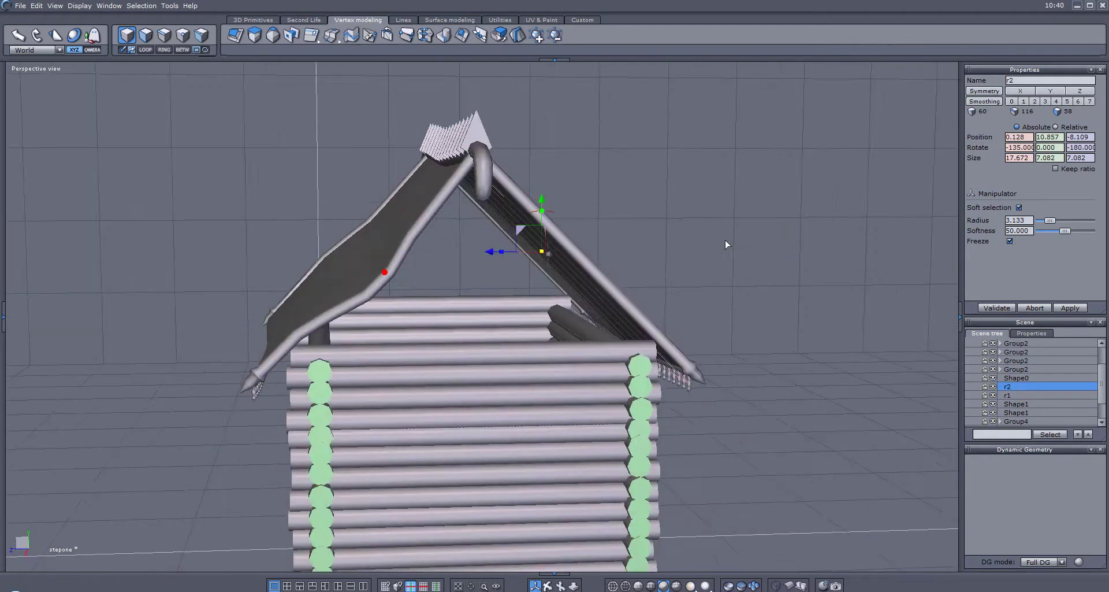
right_drag(650, 267, 532, 246)
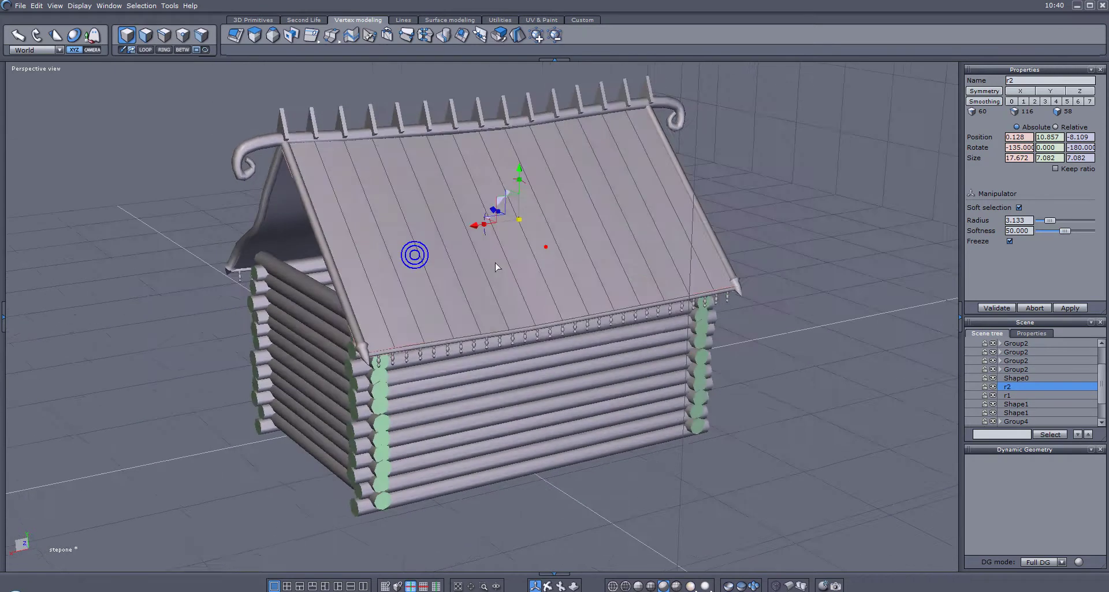
right_drag(505, 216, 585, 185)
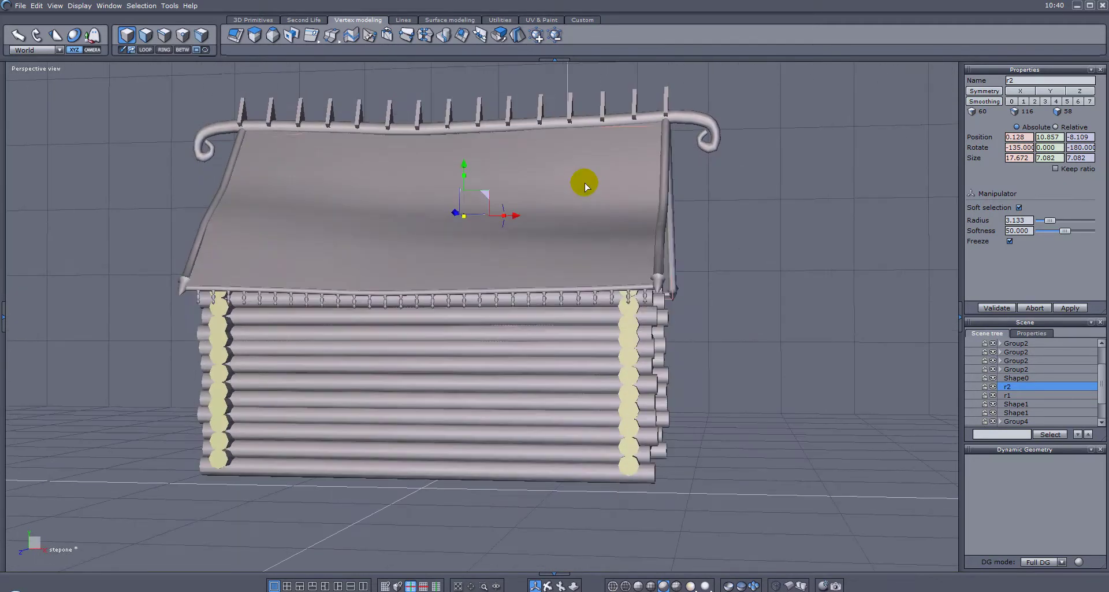
click(585, 187)
key(v)
right_drag(397, 214, 688, 234)
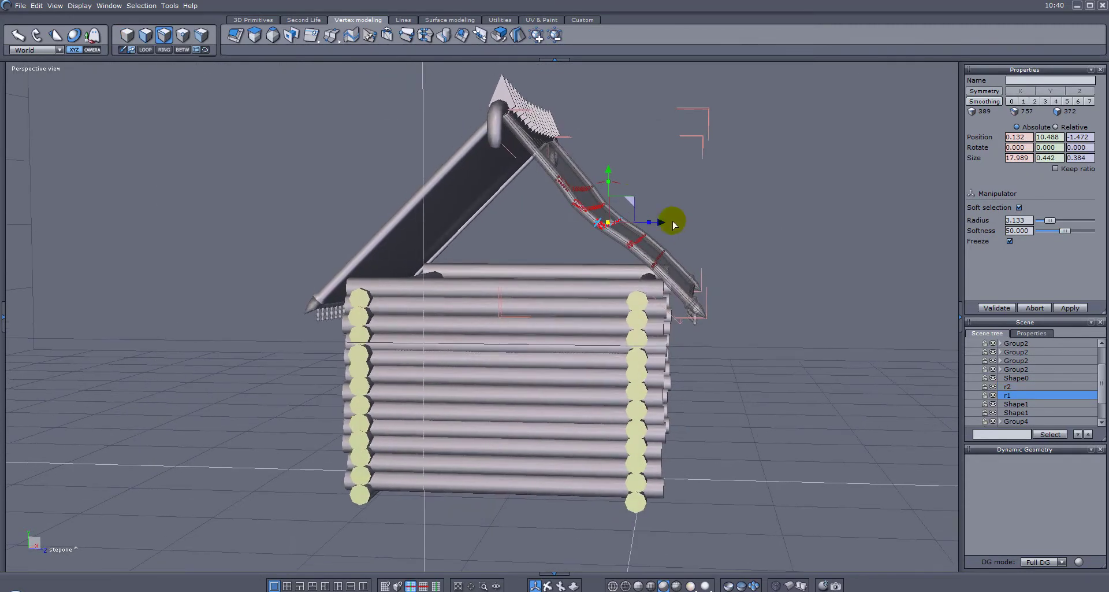
drag(633, 200, 632, 185)
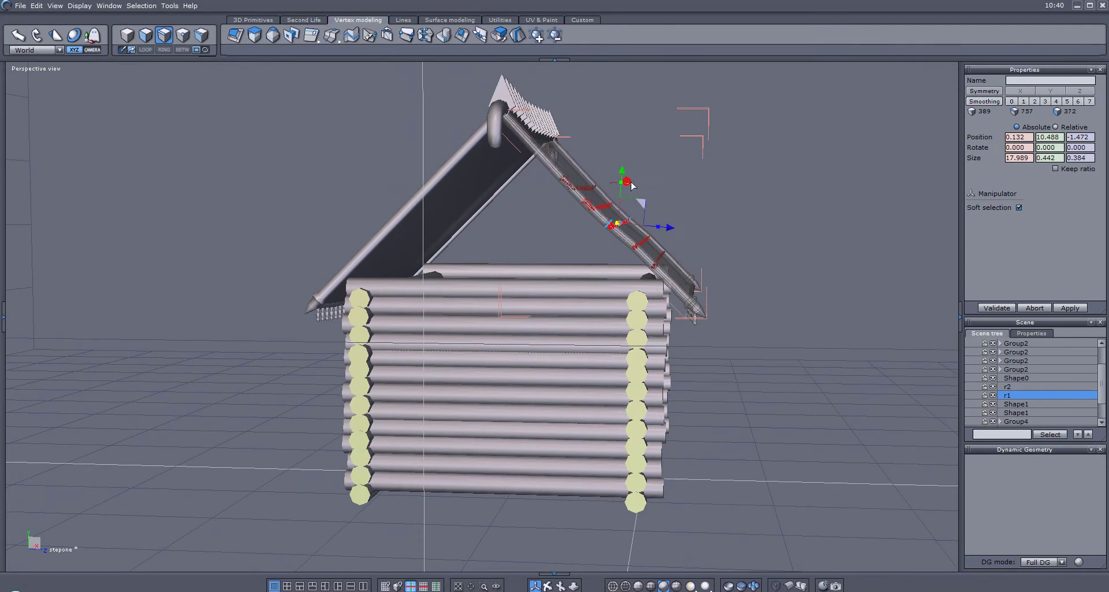
right_drag(773, 181, 420, 173)
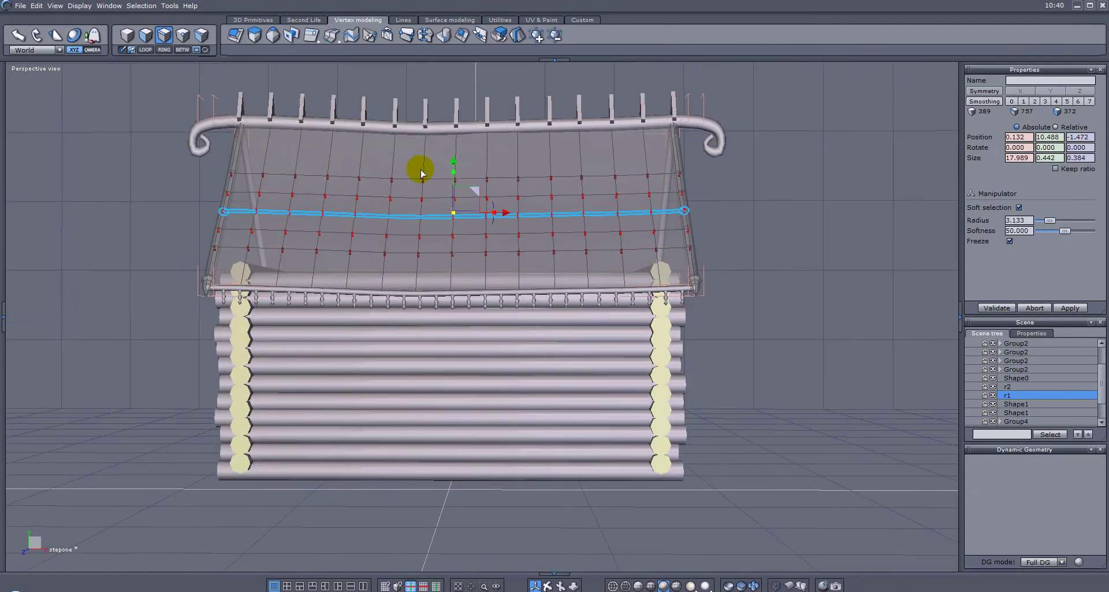
drag(494, 205, 502, 209)
right_drag(502, 209, 938, 230)
right_drag(772, 223, 68, 199)
- Slice roof panel r2 across its slope with evenly spread cuts using Tessellation by slice
alt+drag(562, 213, 324, 260)
alt+drag(608, 269, 667, 243)
click(549, 247)
right_drag(668, 243, 627, 268)
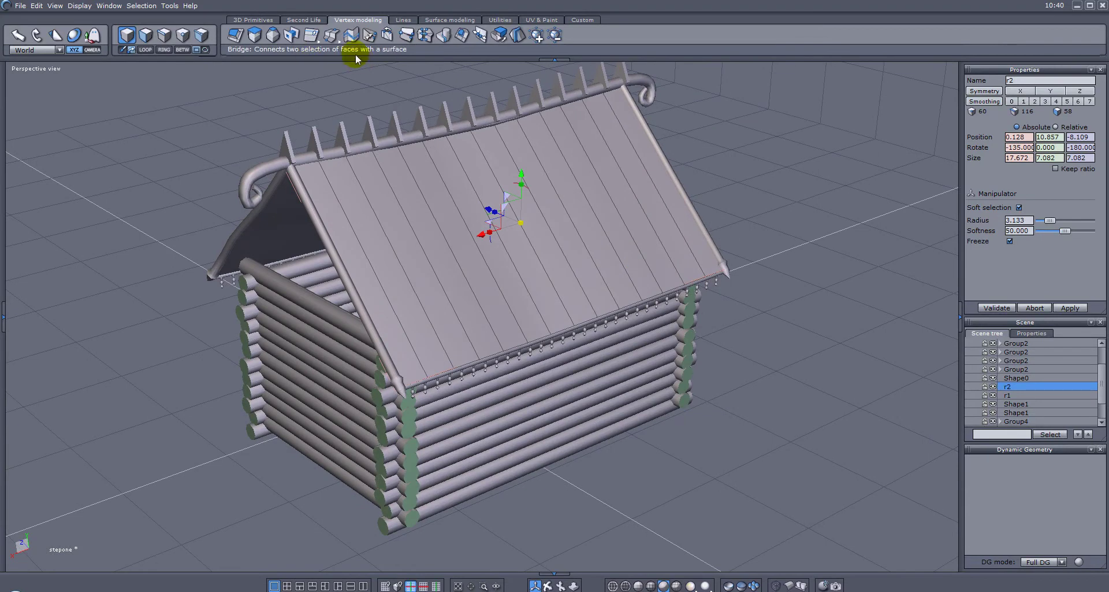
click(331, 36)
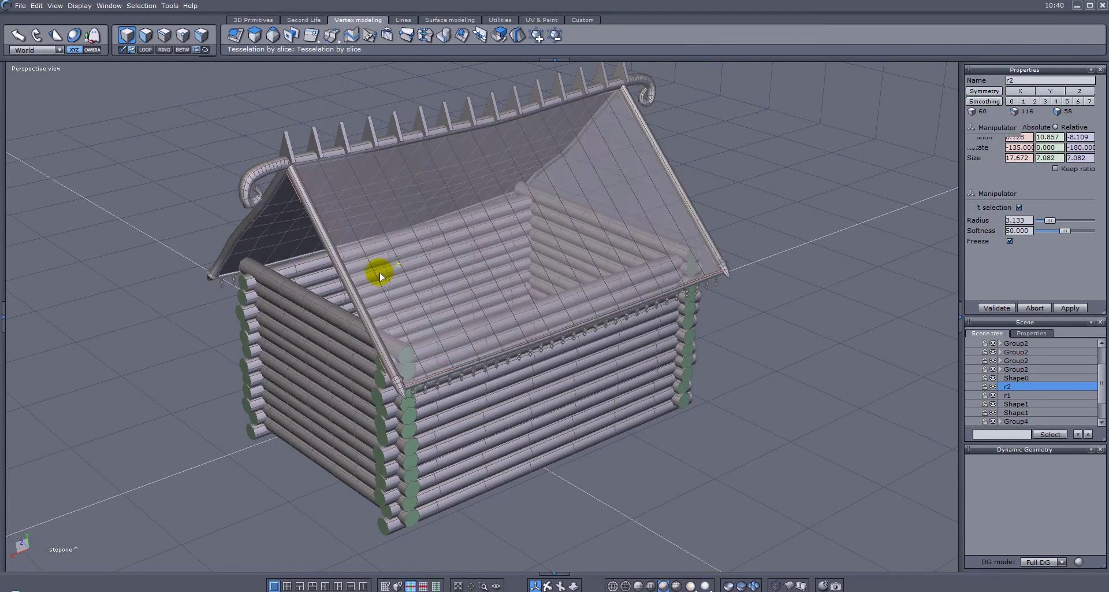
click(370, 275)
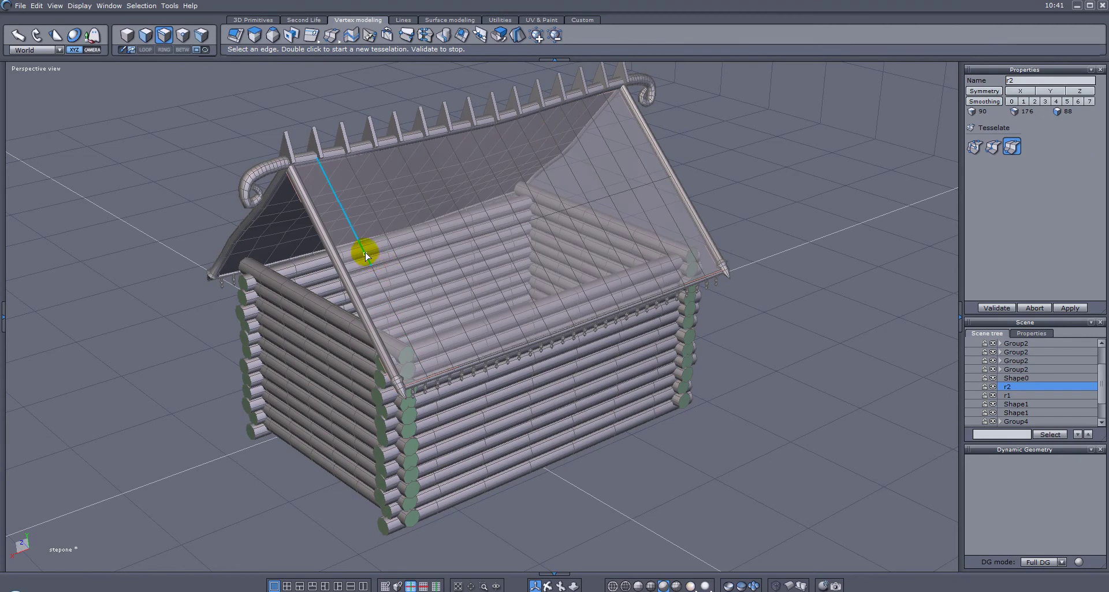
click(360, 242)
click(388, 298)
click(399, 323)
key(Return)
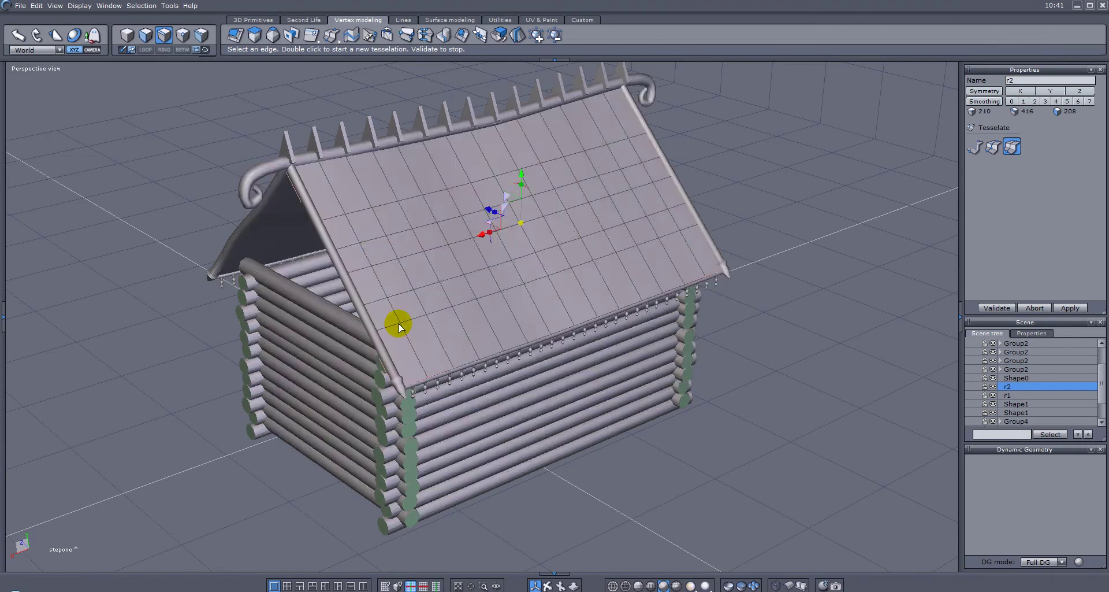
- Ungroup the gable rails on the r2 side and slice the near rail at several points along its length
click(350, 293)
click(710, 261)
key(ctrl+u)
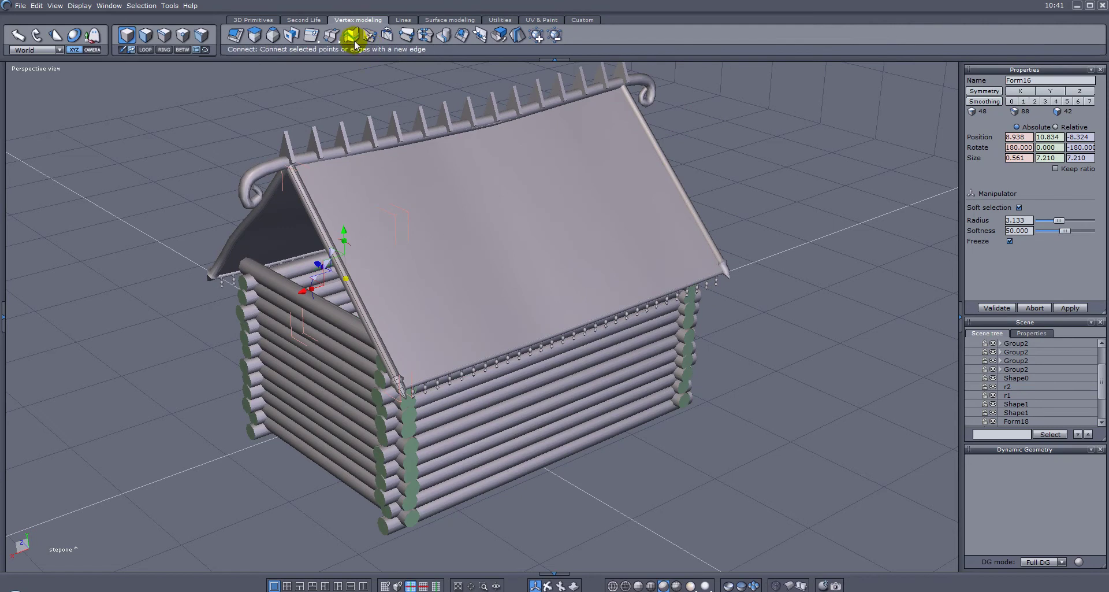
click(332, 36)
click(331, 91)
click(339, 262)
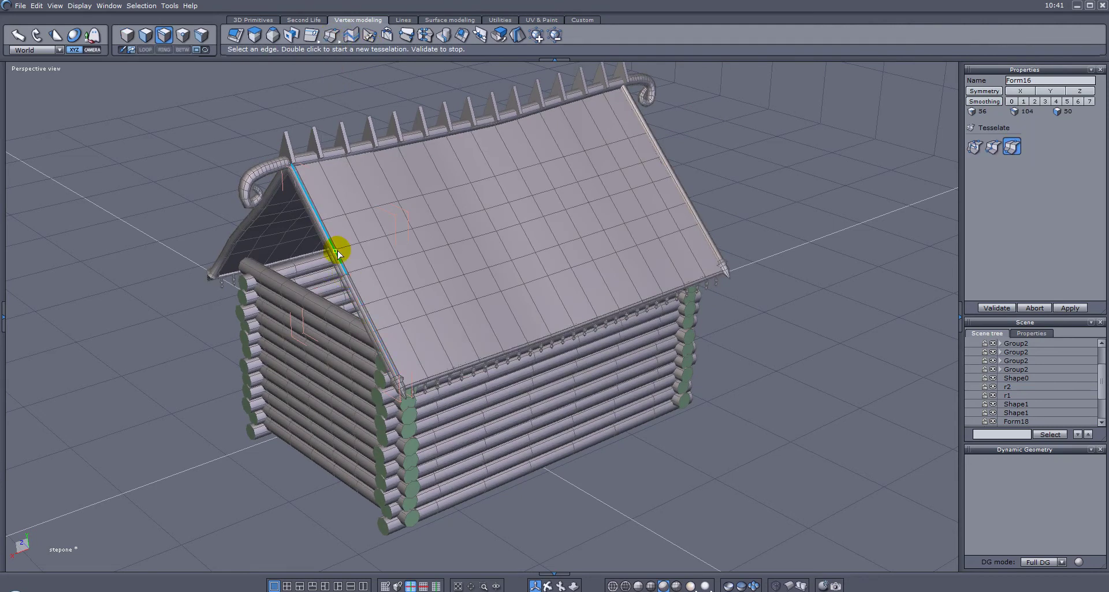
click(323, 221)
click(364, 306)
click(376, 333)
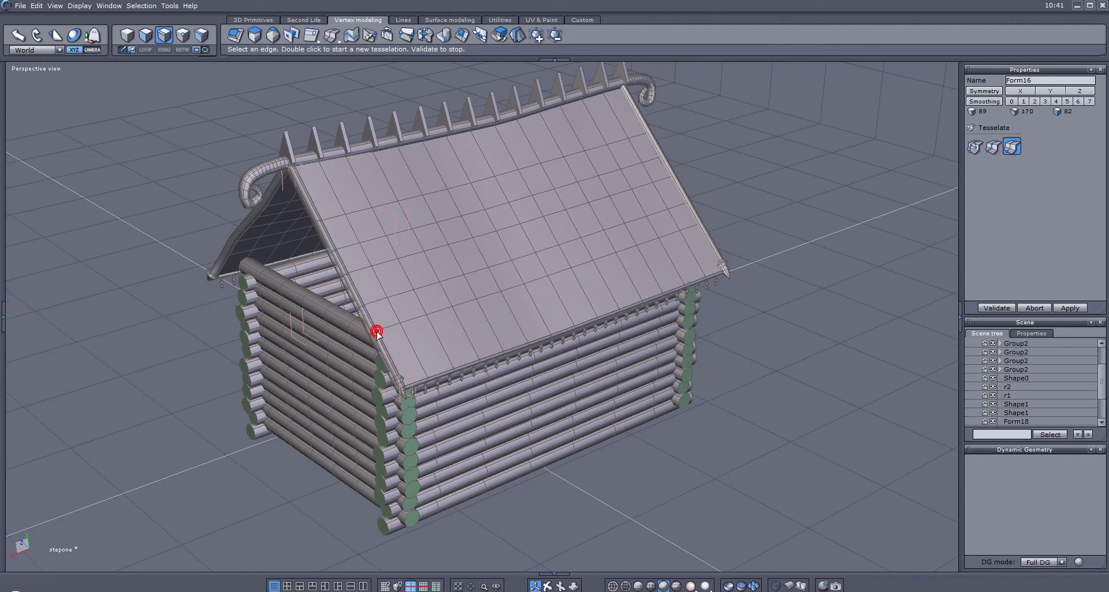
key(Return)
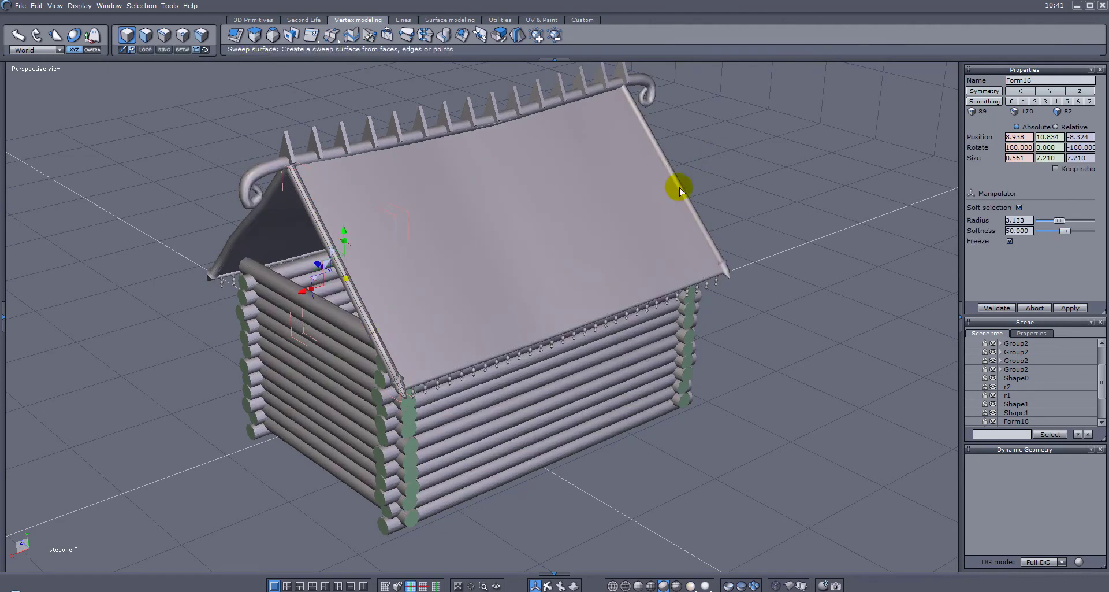
- Slice the far gable rail on the r2 side at several points along its length
click(680, 188)
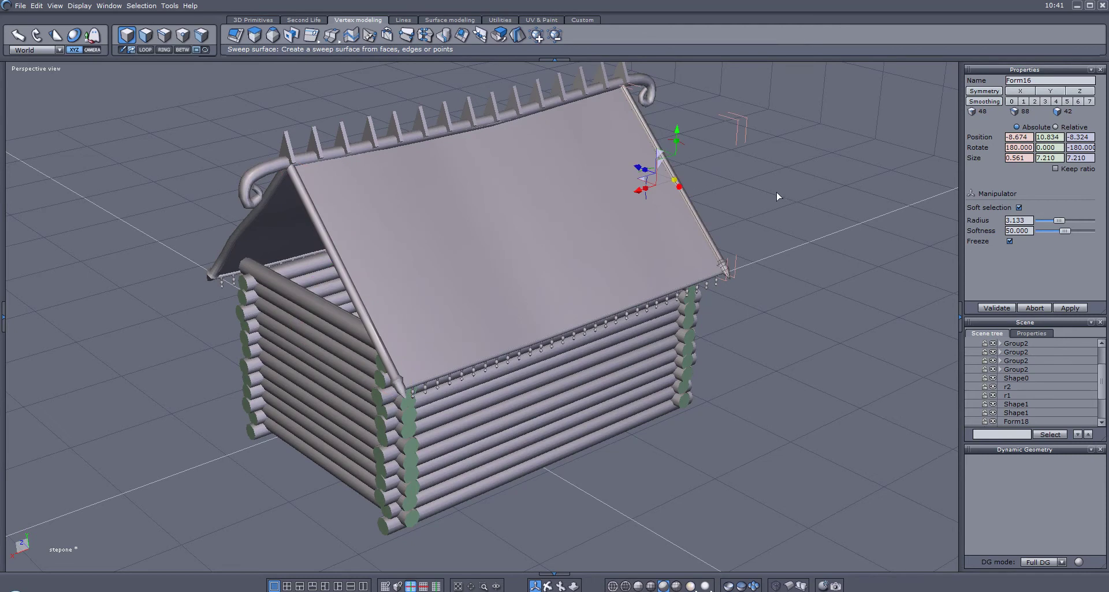
click(334, 36)
drag(336, 94, 336, 94)
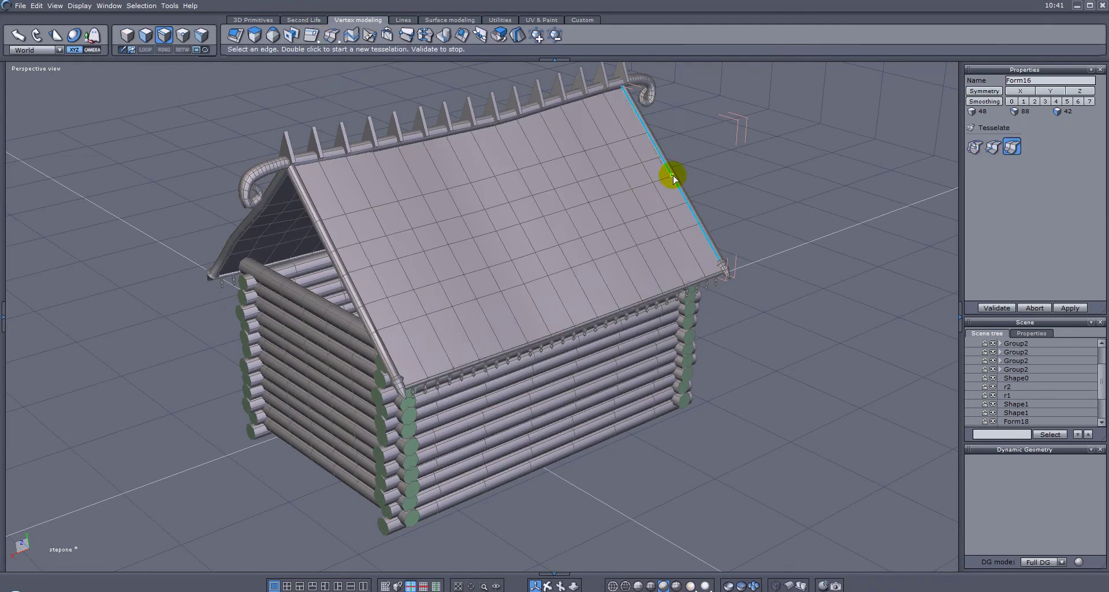
click(663, 155)
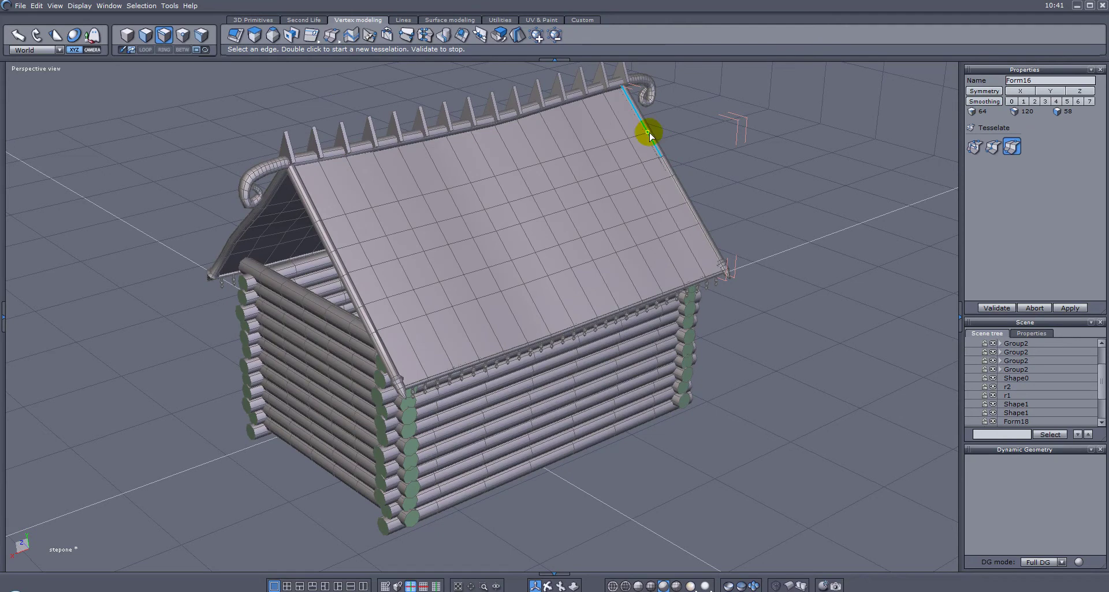
click(704, 223)
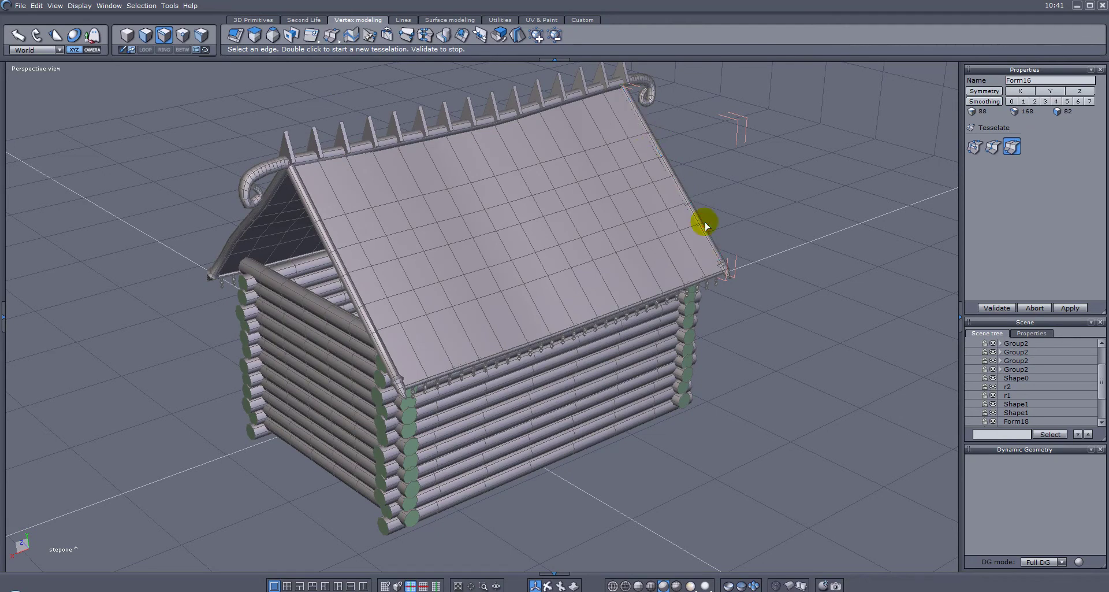
key(Return)
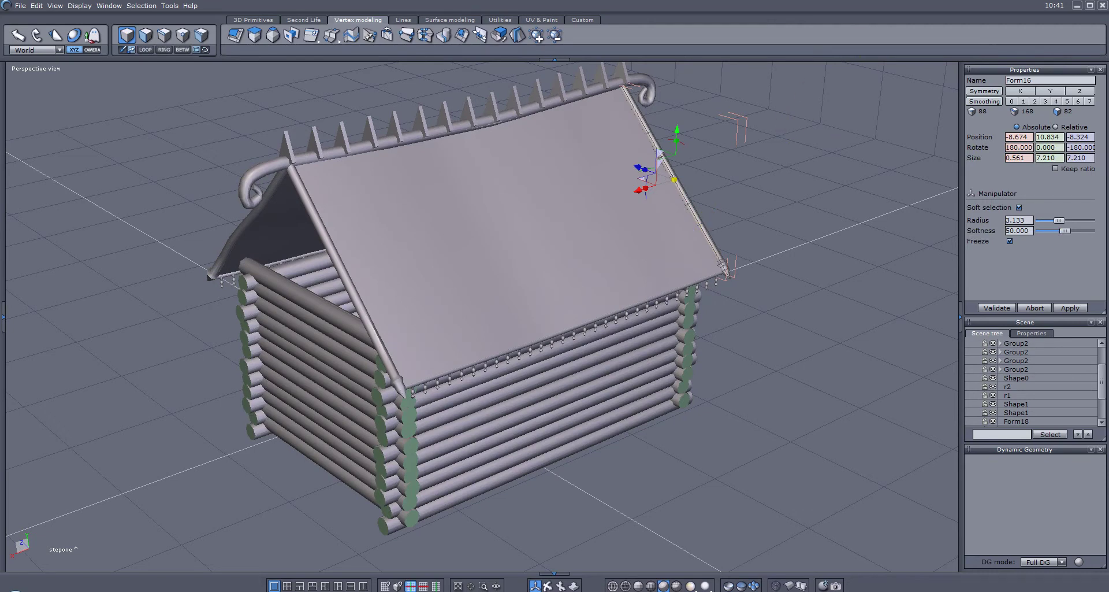
- Select the middle edge loops running across roof panel r2 and around both of its gable rails
click(542, 220)
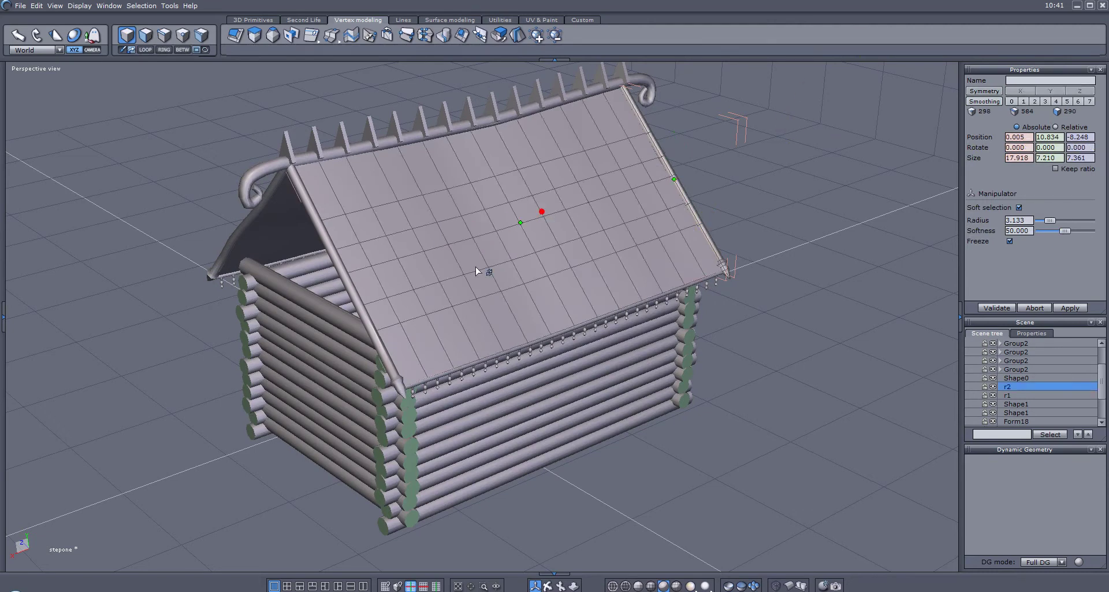
shift+click(364, 304)
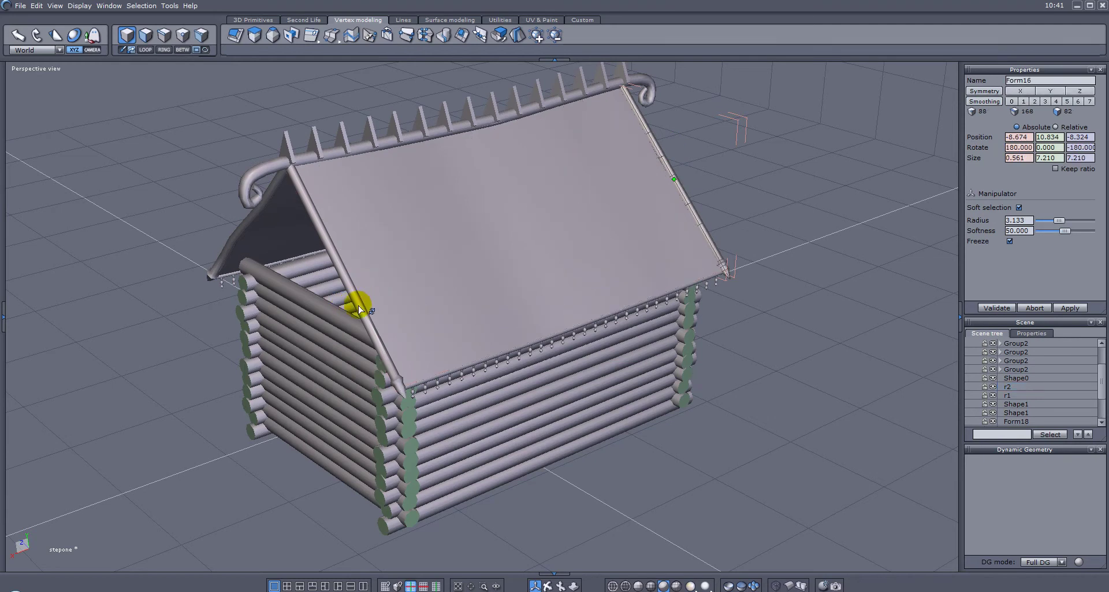
click(416, 266)
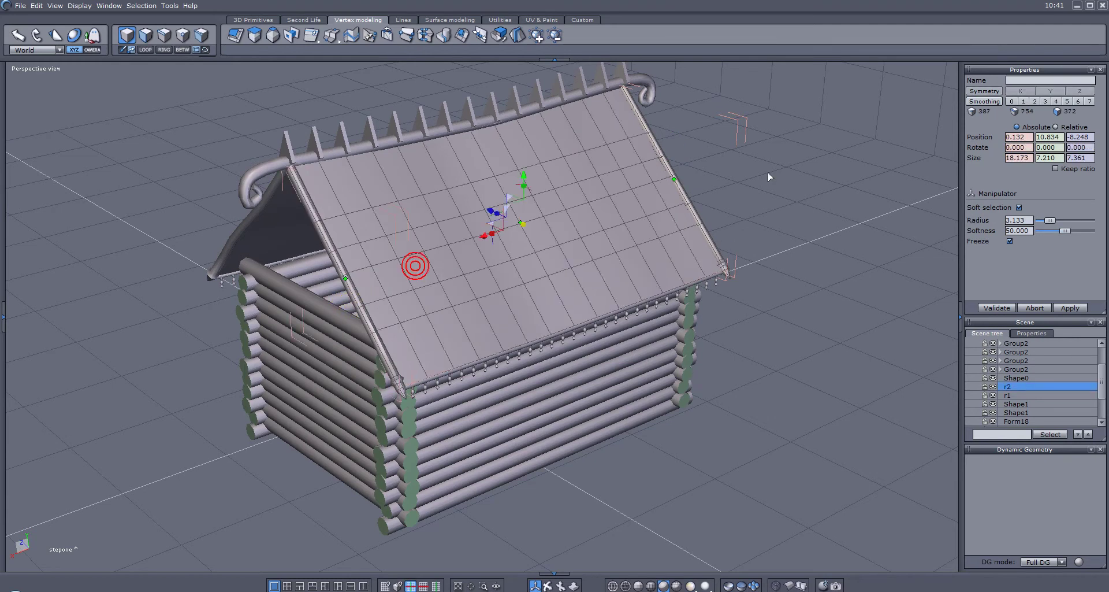
click(163, 37)
click(444, 252)
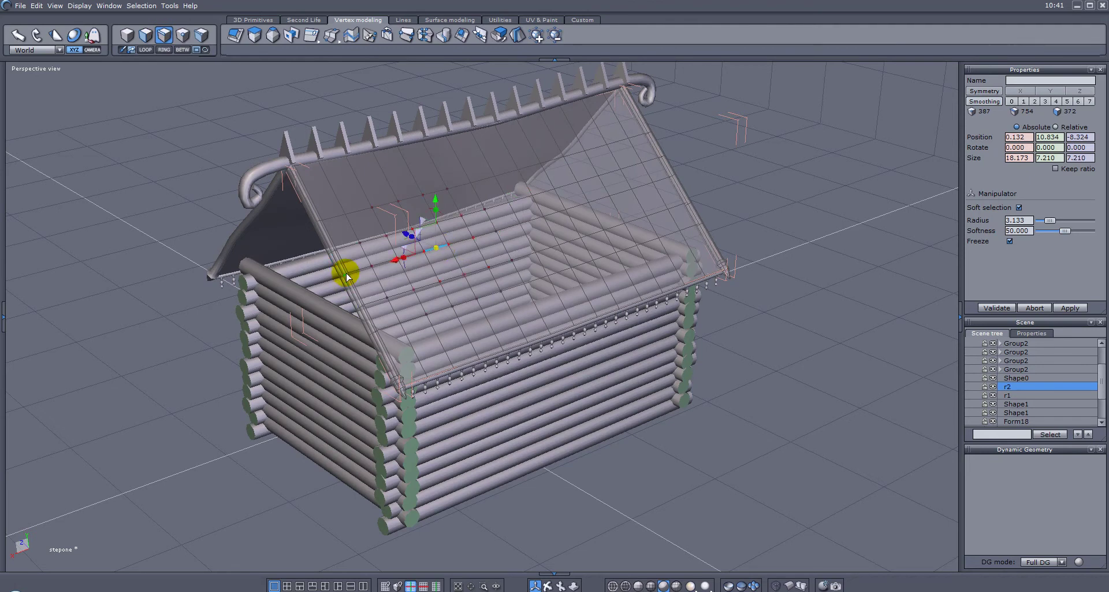
click(678, 177)
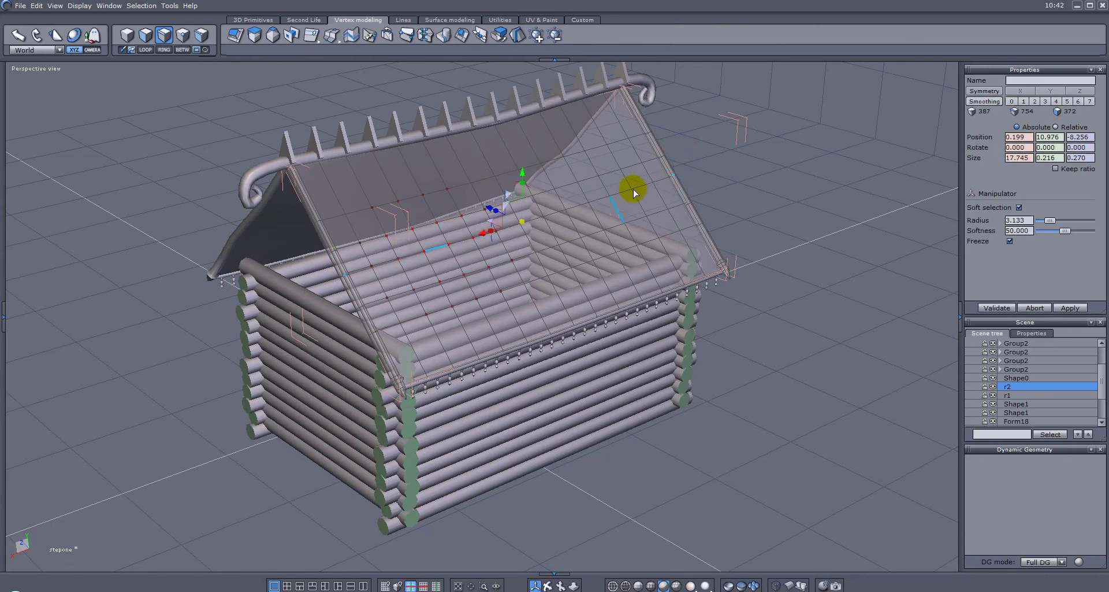
key(l)
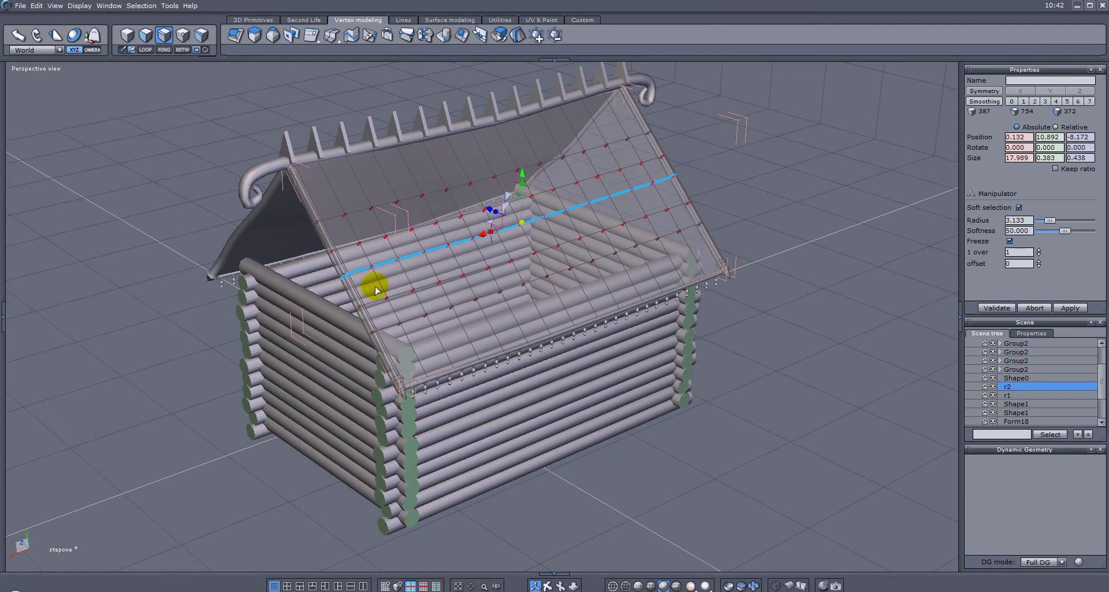
- Move the middle loops of the r2 slope inward with soft selection so this side of the roof sags
middle_drag(284, 309, 525, 269)
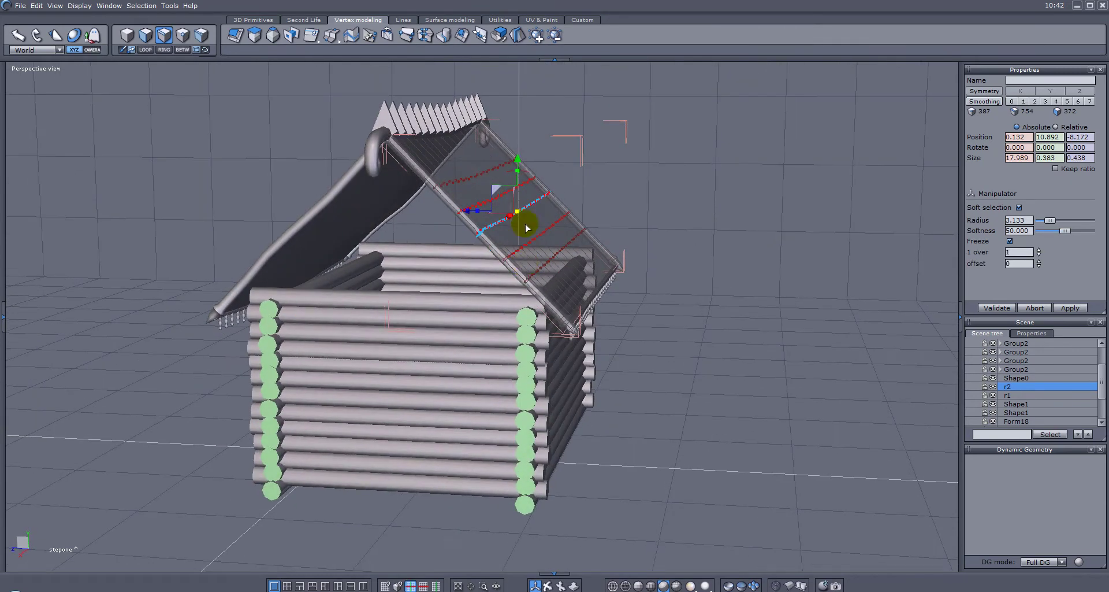
click(497, 194)
drag(497, 190, 492, 194)
click(522, 178)
alt+drag(771, 186, 453, 172)
drag(467, 210, 550, 101)
right_drag(549, 99, 435, 273)
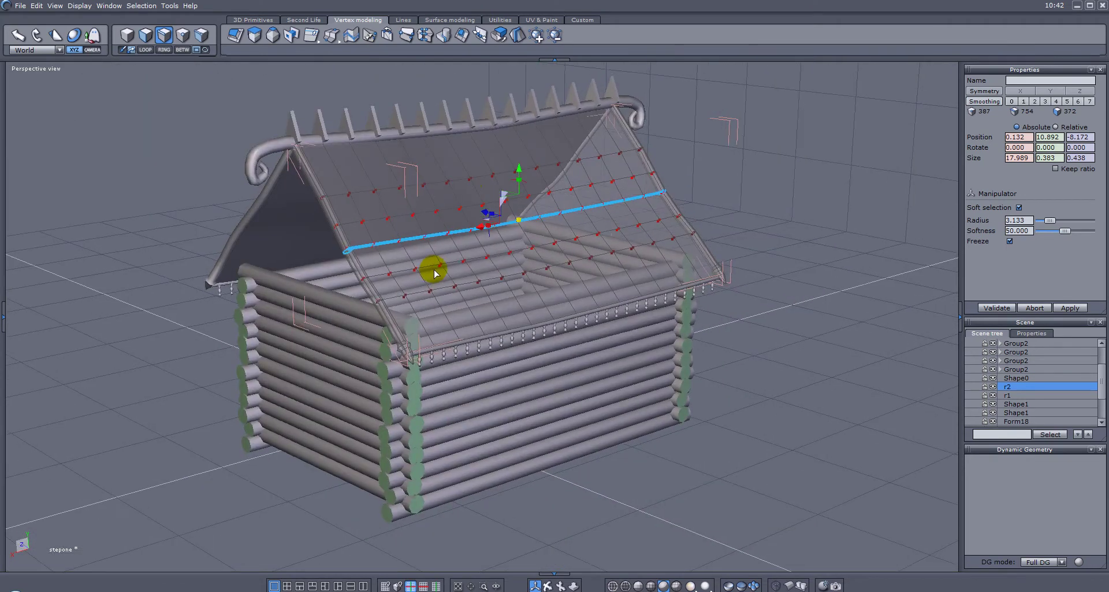
- Select an upper edge of panel r2 near the ridge and nudge it slightly to refine the curve
click(483, 180)
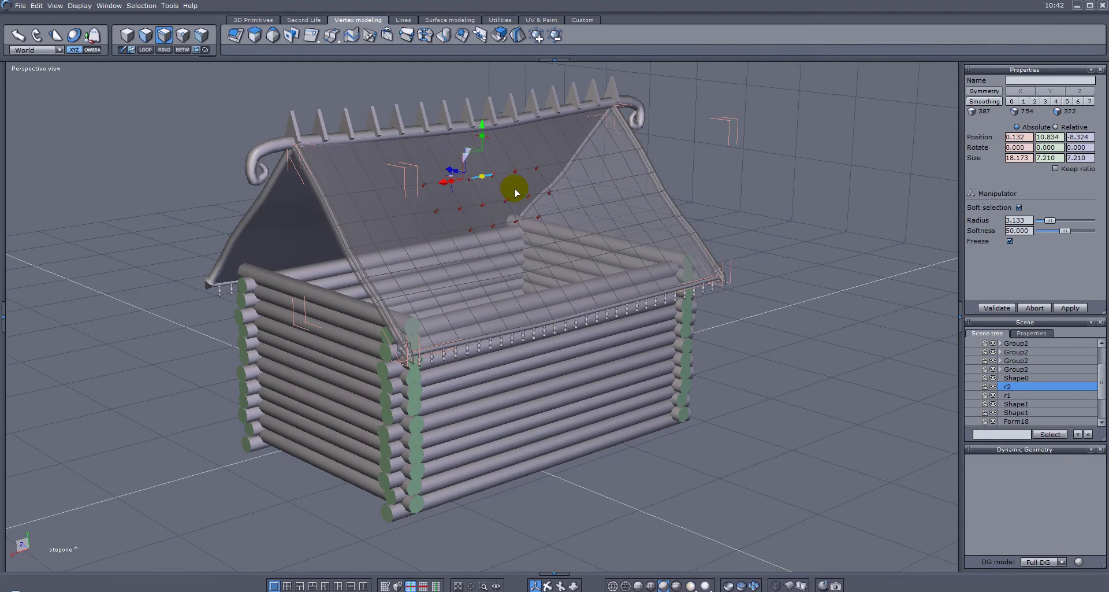
right_drag(392, 179, 485, 152)
scroll(482, 233, up, 3)
drag(442, 151, 444, 155)
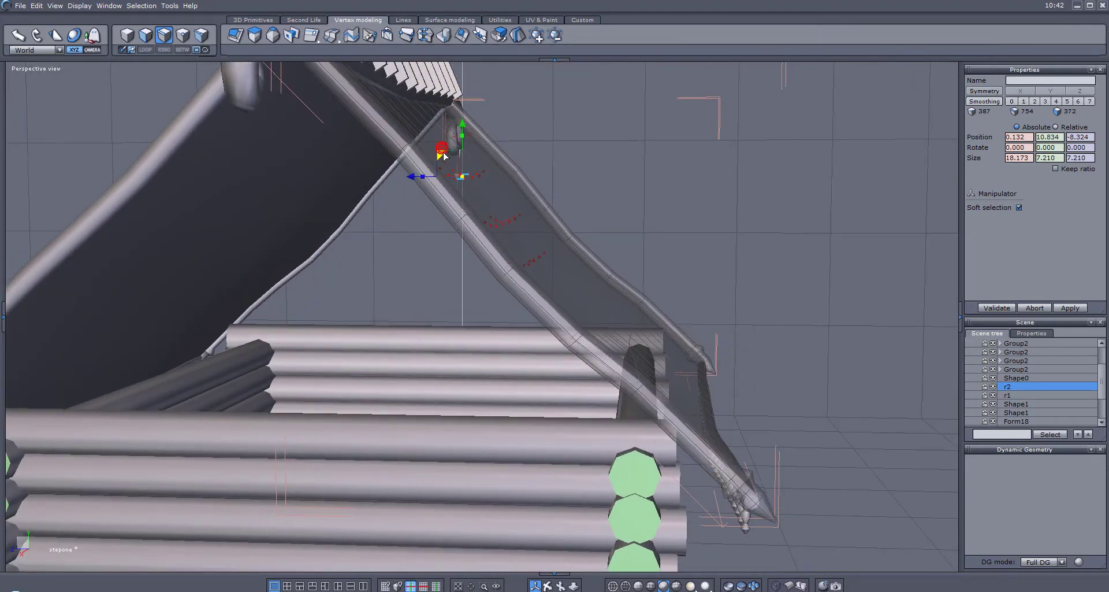
right_drag(607, 180, 406, 140)
key(Escape)
mouse_move(539, 178)
right_down()
mouse_move(599, 287)
mouse_move(462, 189)
mouse_move(545, 161)
mouse_move(501, 188)
mouse_move(501, 207)
mouse_move(589, 156)
mouse_move(556, 166)
right_up()
scroll(502, 193, up, 2)
click(183, 35)
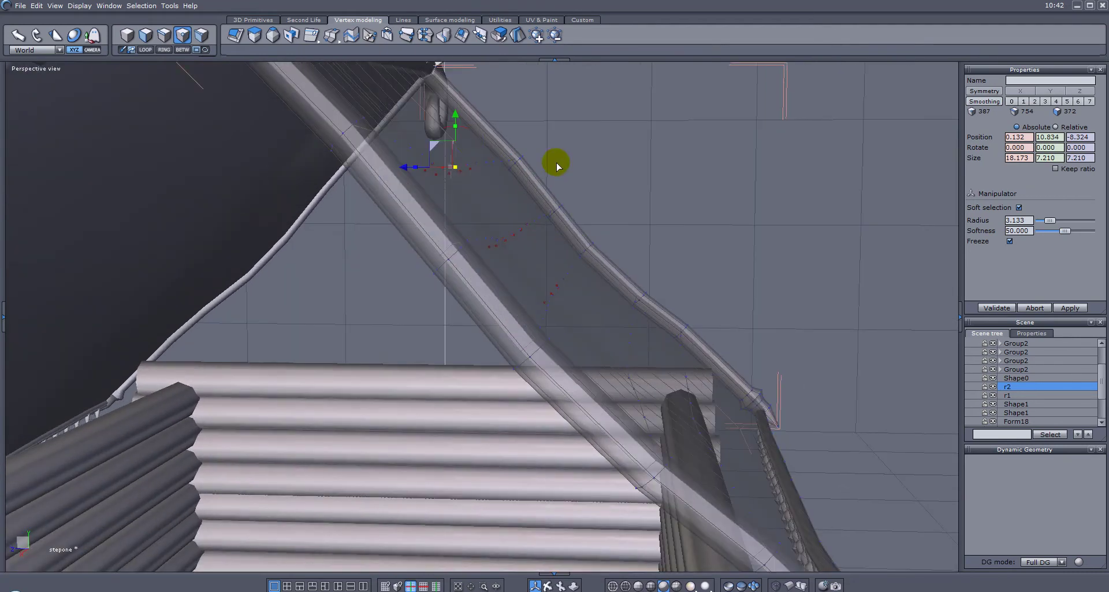
click(435, 145)
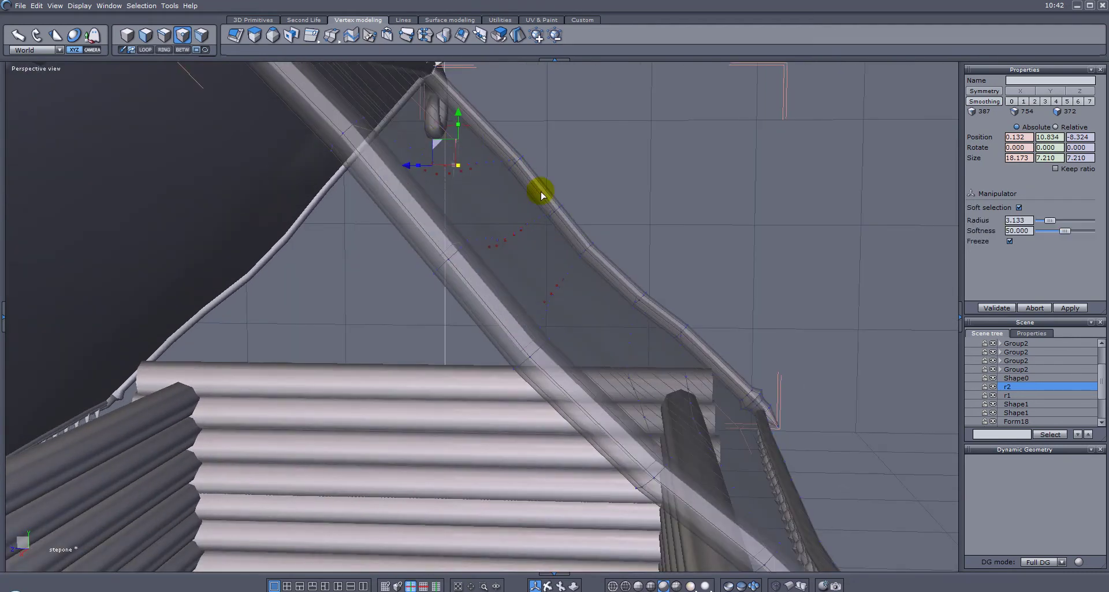
- Return to object mode, deselect the roof parts and examine the curve of both slopes from the gable ends
scroll(566, 196, down, 3)
right_drag(701, 209, 555, 162)
click(664, 223)
right_drag(426, 184, 535, 170)
right_drag(614, 232, 575, 209)
right_drag(623, 238, 495, 185)
click(605, 212)
mouse_move(641, 224)
right_down()
mouse_move(505, 156)
mouse_move(595, 161)
mouse_move(622, 215)
mouse_move(483, 217)
mouse_move(292, 99)
mouse_move(491, 153)
mouse_move(491, 240)
mouse_move(451, 250)
mouse_move(532, 257)
mouse_move(544, 281)
mouse_move(567, 250)
mouse_move(427, 260)
right_up()
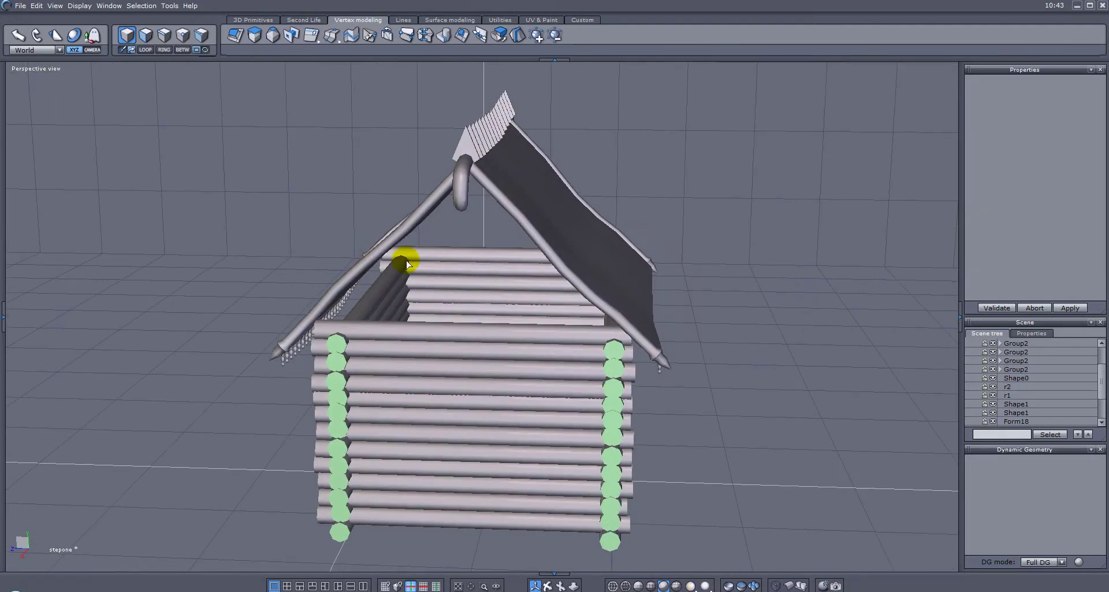
right_drag(546, 324, 379, 270)
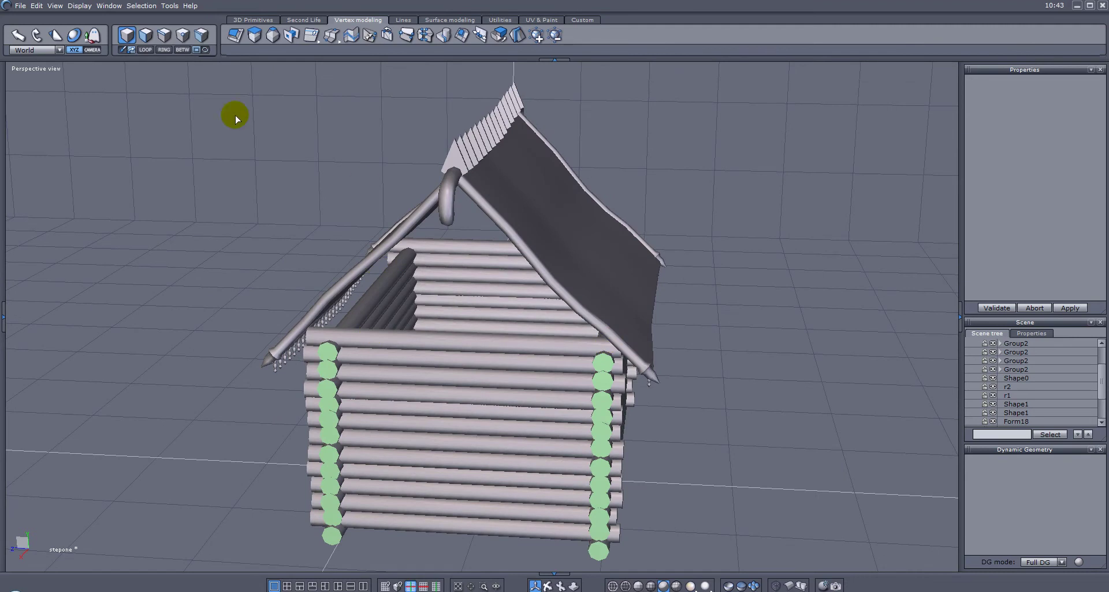
- Create a cube primitive about 0.745 in size beneath the roof
click(253, 21)
click(243, 40)
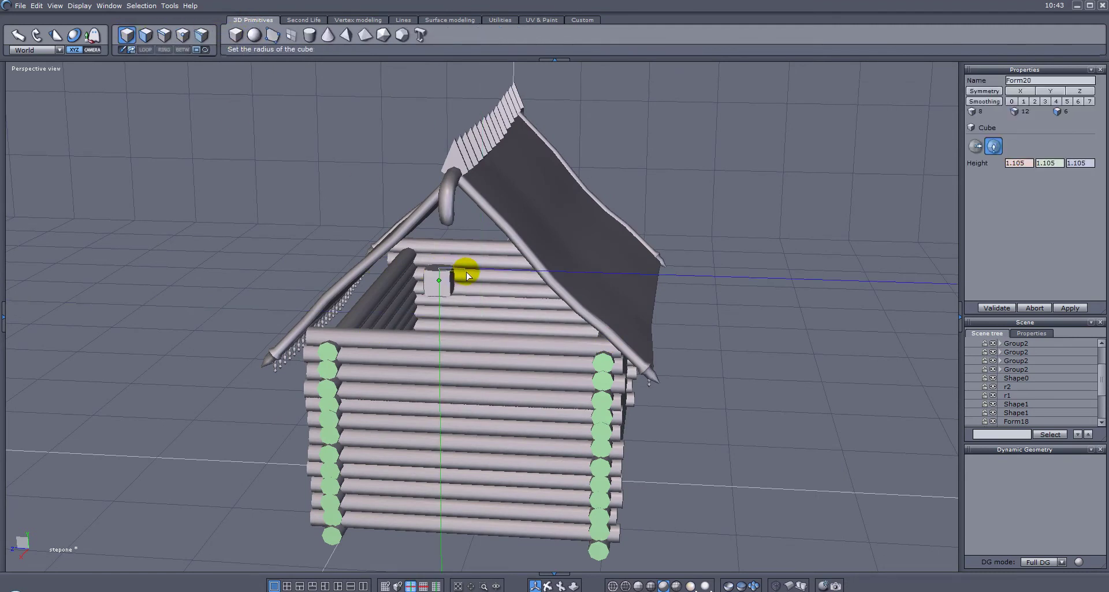
click(475, 288)
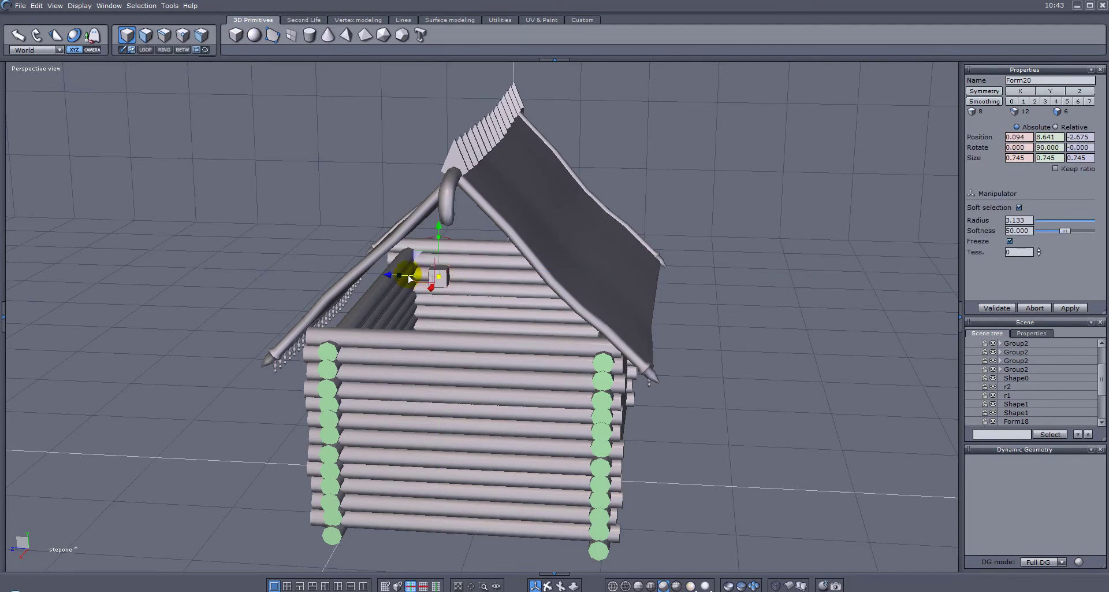
- Move the cube to the gable wall at about X 9.8 and stretch it to about 3.4 deep and 9.4 wide
drag(399, 278, 361, 276)
mouse_move(465, 272)
middle_down()
mouse_move(507, 181)
mouse_move(481, 263)
middle_up()
drag(366, 279, 372, 280)
middle_drag(371, 280, 593, 296)
drag(511, 285, 735, 310)
middle_drag(764, 328, 765, 302)
drag(752, 299, 901, 307)
middle_drag(823, 317, 445, 307)
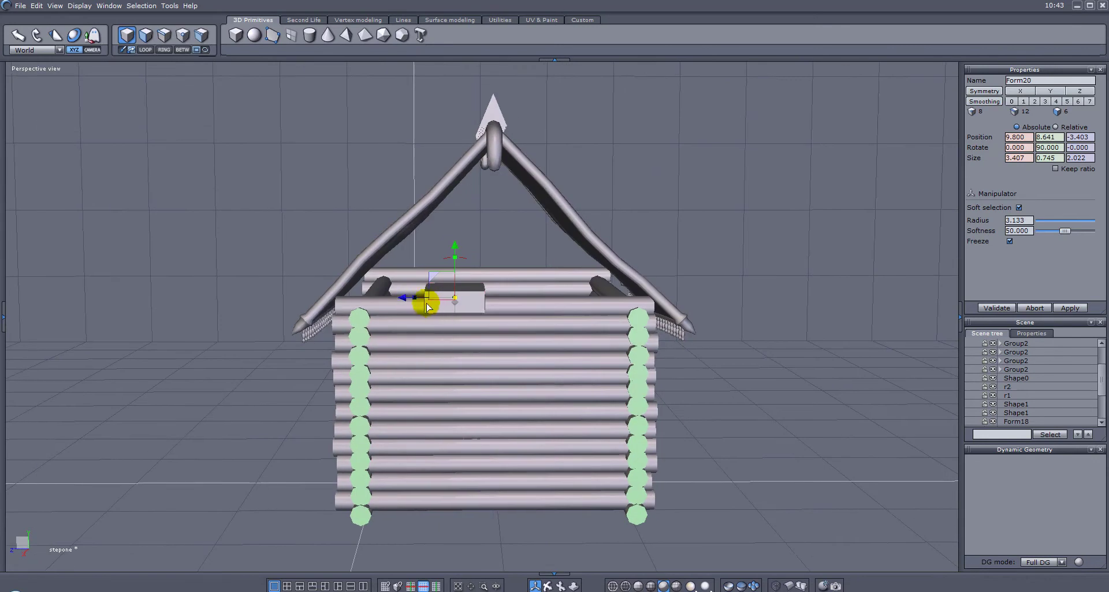
drag(408, 298, 300, 288)
middle_drag(427, 312, 452, 215)
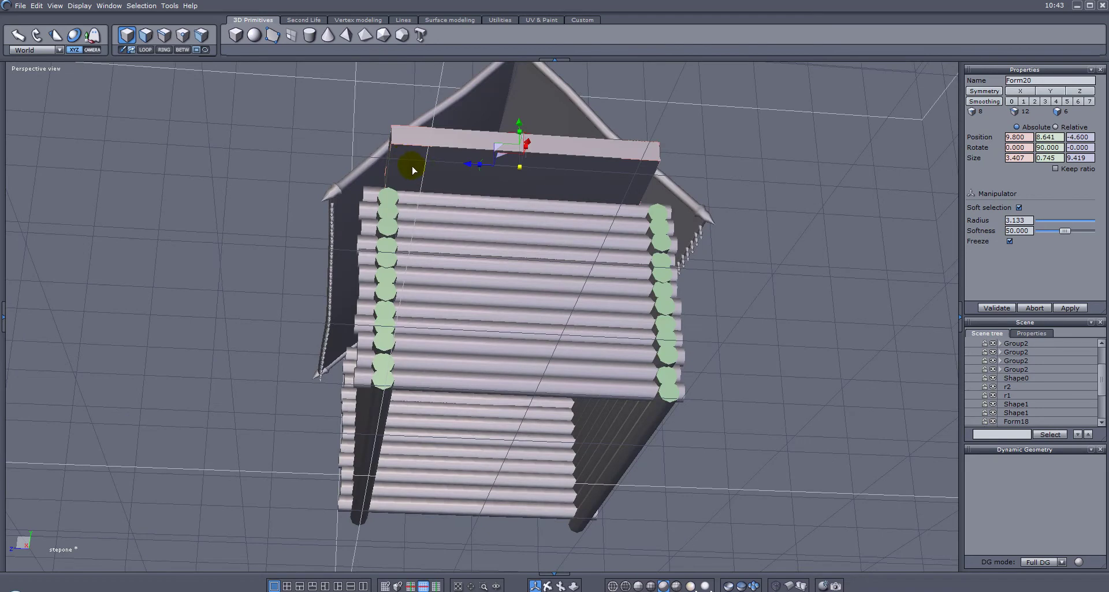
- Flatten the block to about 0.09 thick, widen it to about 10.7 and shift it inward to about X 4.9
middle_drag(421, 167, 403, 283)
drag(425, 289, 438, 290)
drag(483, 251, 484, 285)
middle_drag(324, 292, 822, 293)
drag(776, 323, 730, 315)
scroll(734, 314, up, 5)
middle_drag(508, 312, 355, 267)
drag(401, 205, 401, 211)
middle_drag(401, 212, 720, 229)
drag(686, 239, 545, 235)
middle_drag(265, 190, 659, 250)
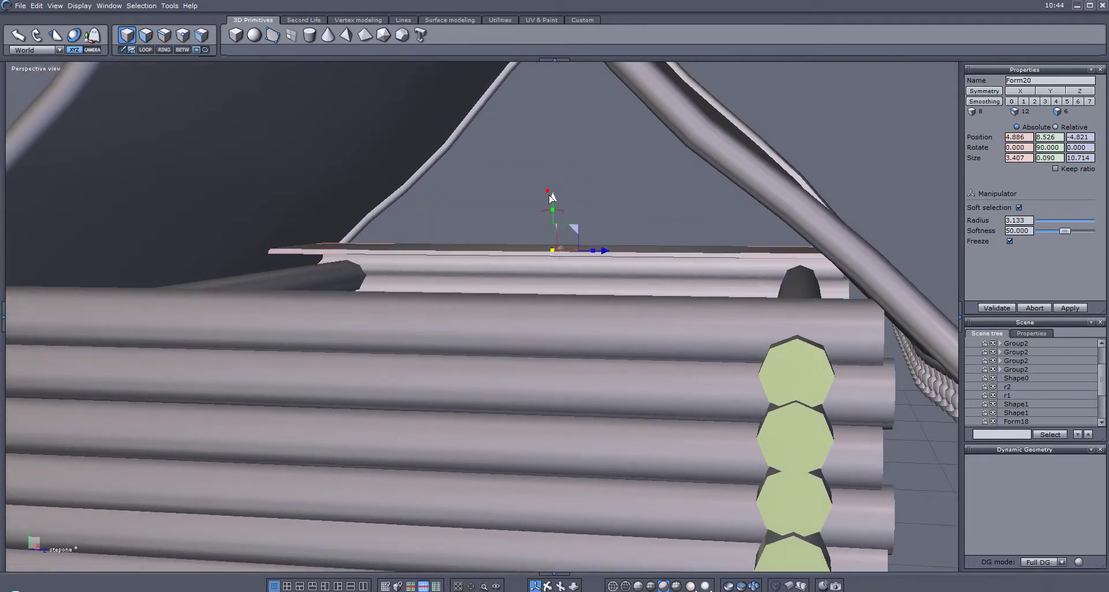
- Lower the flat panel to about Y 8.17 between the log walls and adjust its width to about 11.34
drag(552, 196, 553, 216)
middle_drag(545, 219, 606, 264)
mouse_move(599, 271)
mouse_down()
mouse_move(617, 269)
mouse_move(601, 271)
mouse_up()
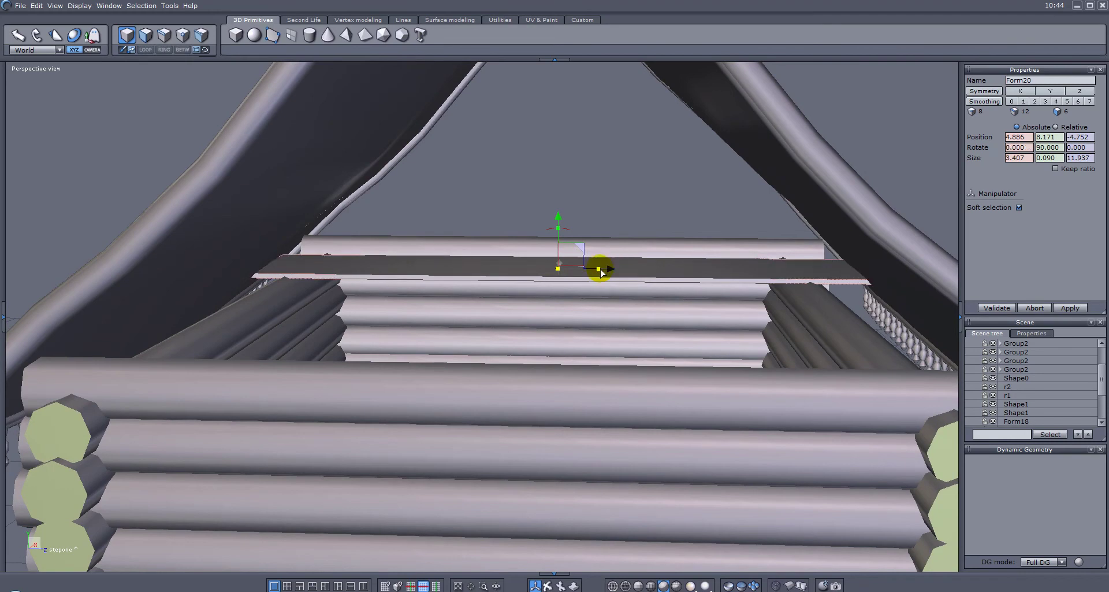
alt+drag(437, 273, 865, 288)
alt+drag(487, 307, 862, 298)
alt+drag(764, 283, 754, 256)
middle_drag(756, 256, 721, 267)
middle_drag(581, 264, 617, 275)
drag(363, 269, 365, 270)
middle_drag(526, 280, 545, 260)
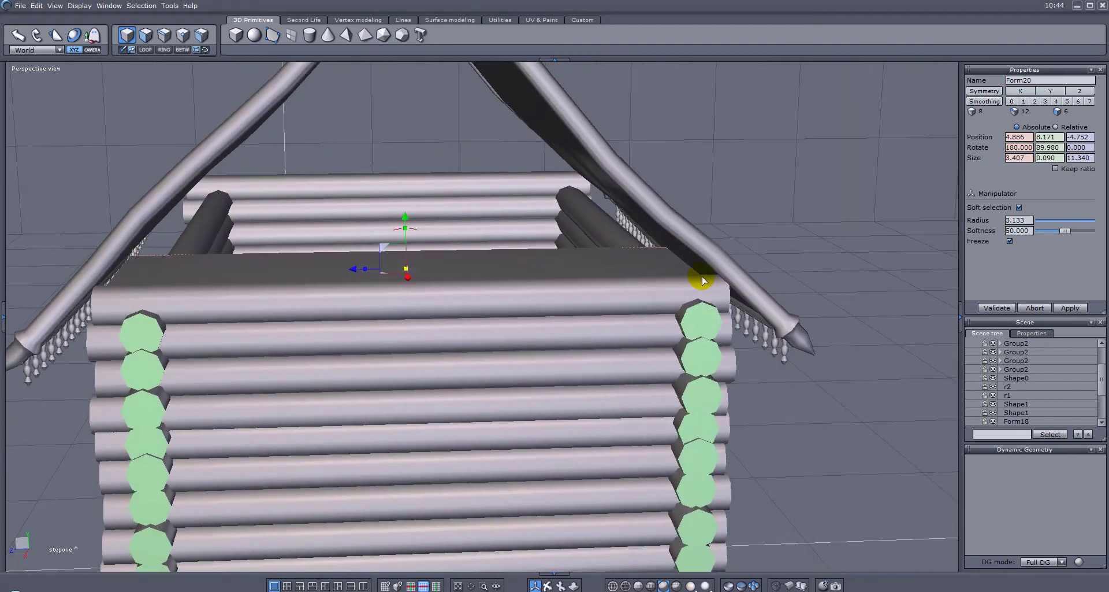
middle_drag(392, 265, 456, 272)
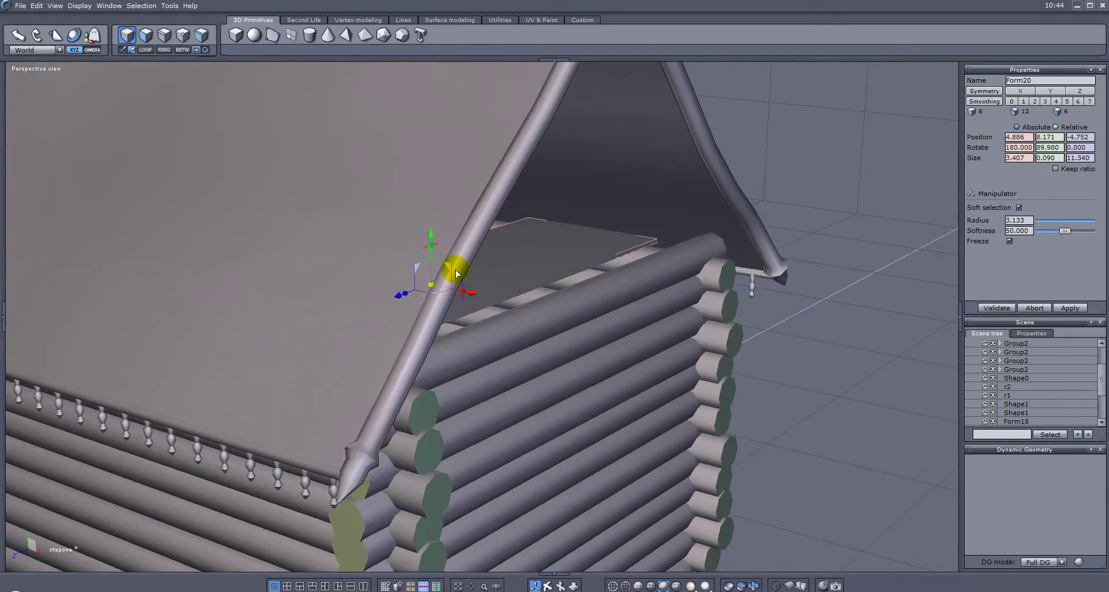
- Stretch the ceiling panel lengthwise to about 18.55 and move it to about X 0.16 so it spans the house
drag(464, 290, 560, 313)
drag(471, 292, 307, 257)
middle_drag(451, 270, 515, 267)
drag(540, 337, 542, 334)
middle_drag(543, 334, 442, 304)
scroll(435, 219, down, 3)
drag(366, 269, 381, 273)
mouse_move(379, 273)
middle_down()
mouse_move(392, 248)
mouse_move(395, 267)
middle_up()
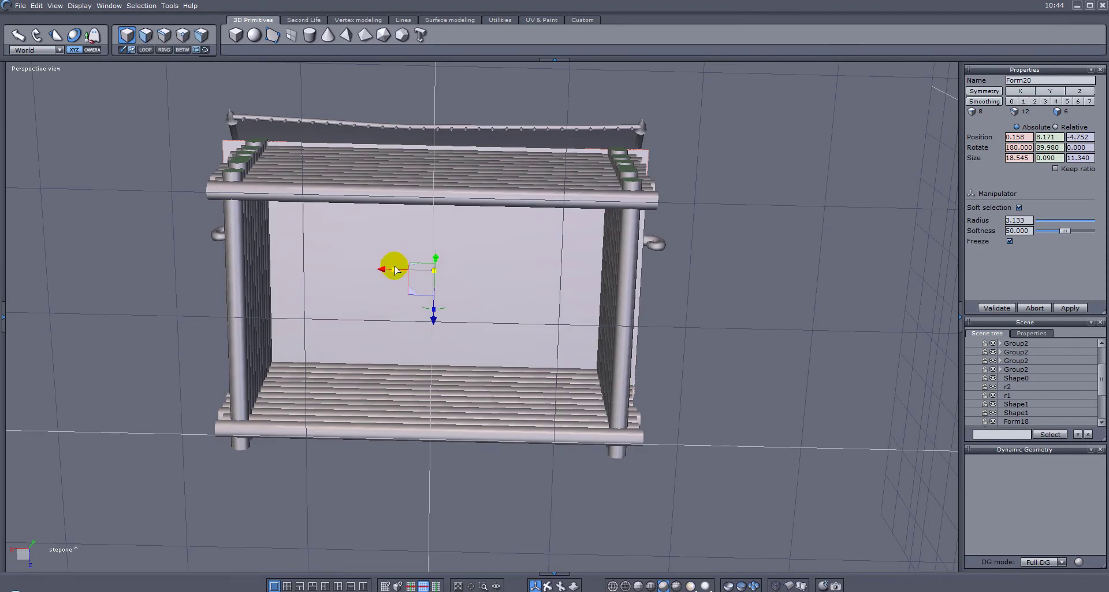
- Shorten the ceiling panel to about 16.3 and shift it to about X -0.03 between the gable walls
drag(395, 272, 396, 274)
middle_drag(409, 213, 102, 469)
scroll(366, 428, up, 3)
middle_drag(404, 341, 520, 341)
middle_drag(61, 316, 522, 300)
mouse_move(433, 220)
mouse_down()
mouse_move(426, 208)
mouse_move(434, 211)
mouse_up()
middle_drag(389, 204, 354, 240)
- Move the panel's end face inward at the gable wall, reducing the panel's length to about 15.61
click(148, 41)
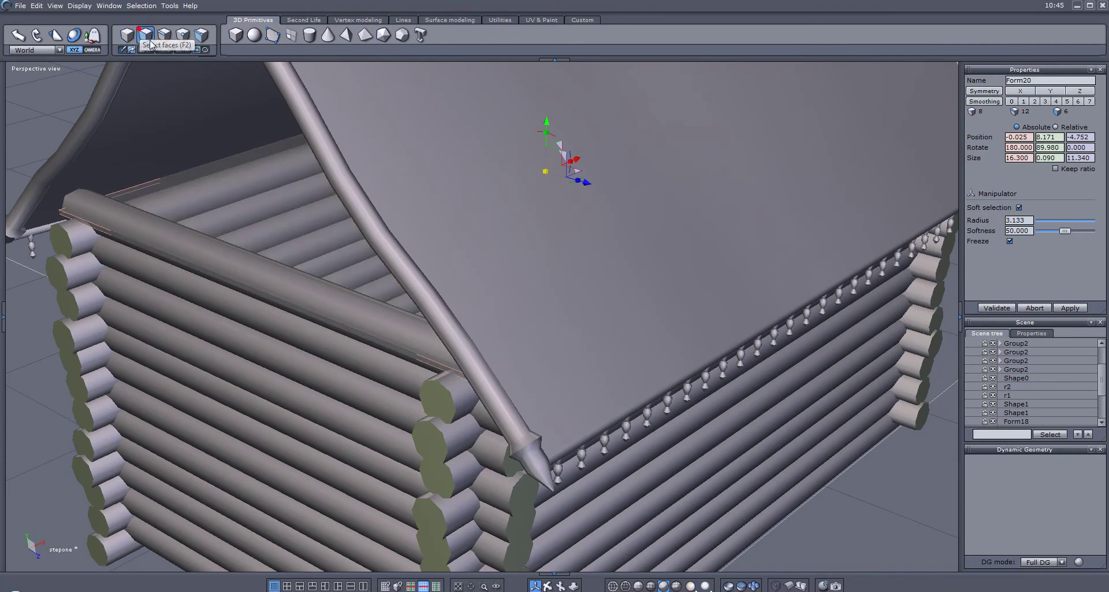
click(184, 269)
drag(303, 270, 296, 277)
middle_drag(318, 265, 553, 226)
key(F1)
- Examine the house's corners and eaves from several sides to check how the ceiling panel fits under the roof
middle_drag(601, 275, 445, 221)
middle_drag(658, 219, 802, 149)
middle_drag(799, 217, 606, 315)
scroll(543, 288, up, 2)
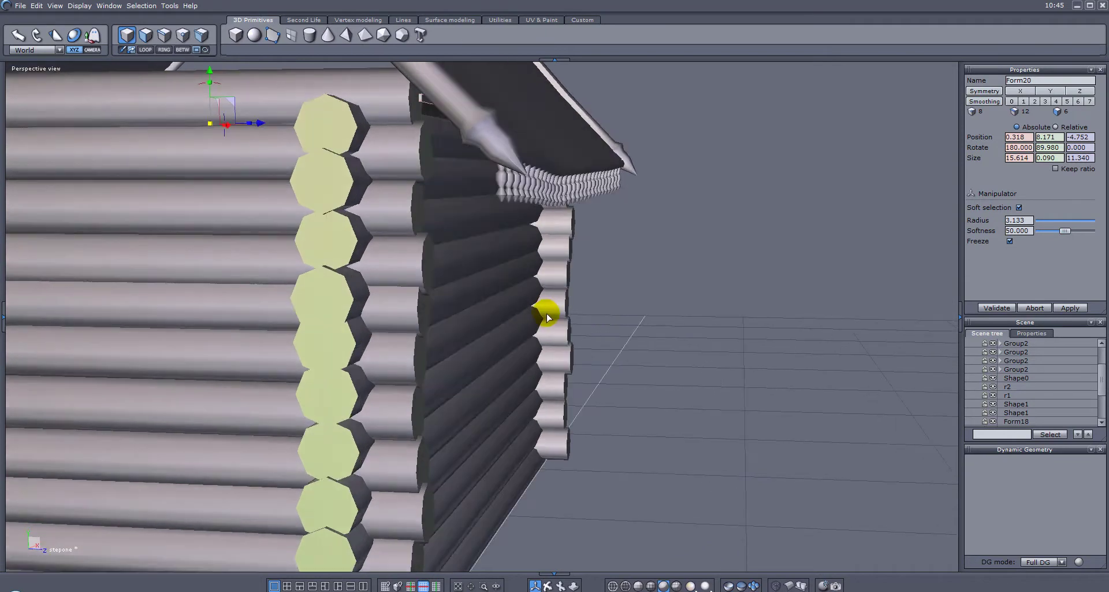
middle_drag(547, 318, 434, 315)
scroll(471, 295, down, 4)
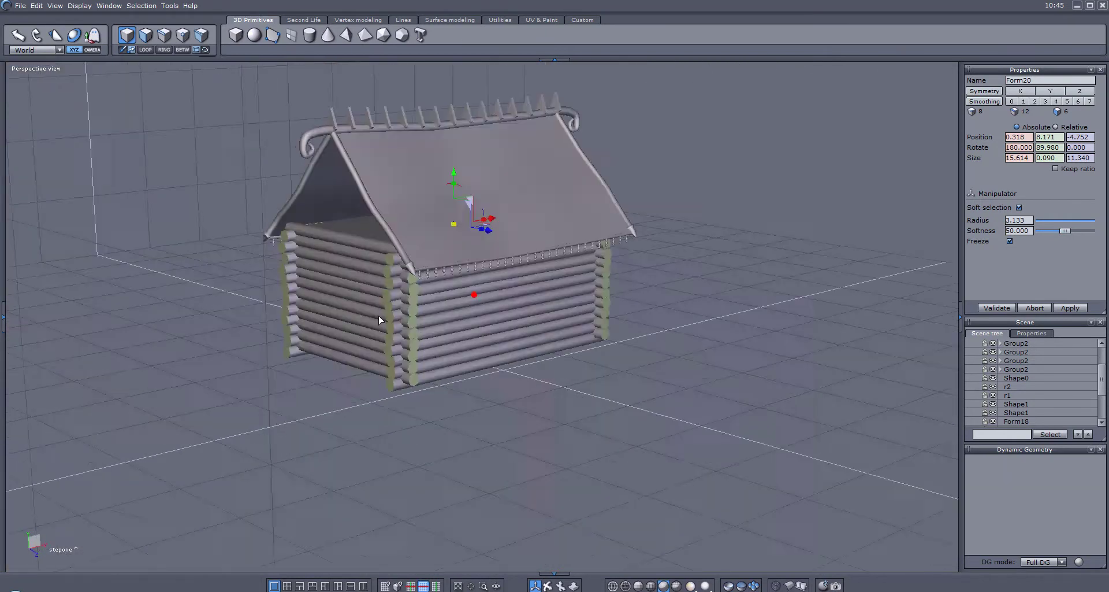
scroll(439, 303, up, 4)
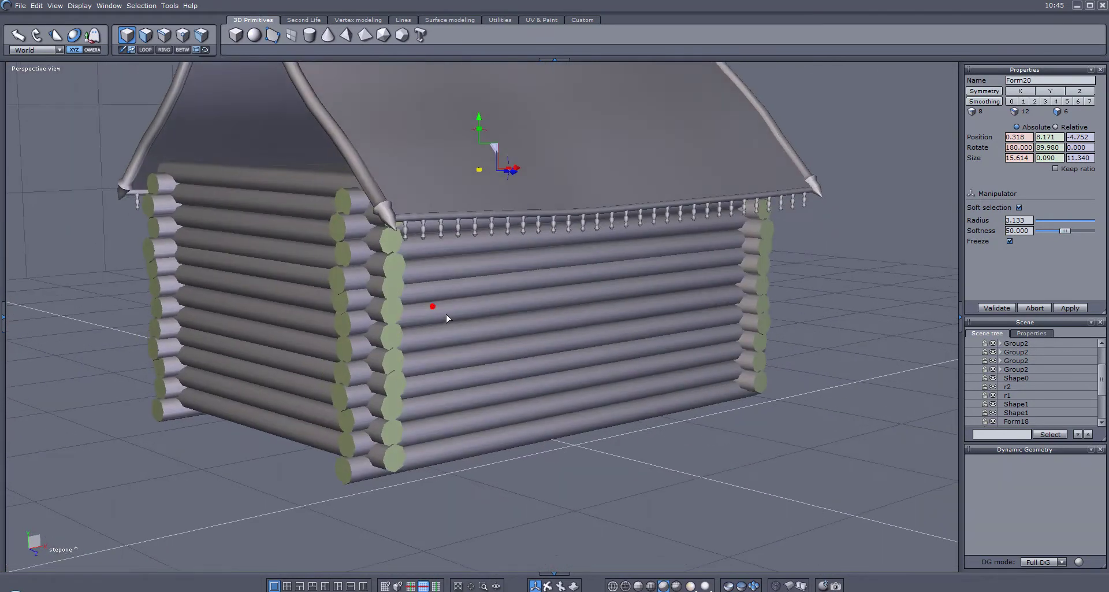
scroll(446, 318, down, 4)
middle_drag(447, 317, 515, 240)
scroll(450, 297, up, 5)
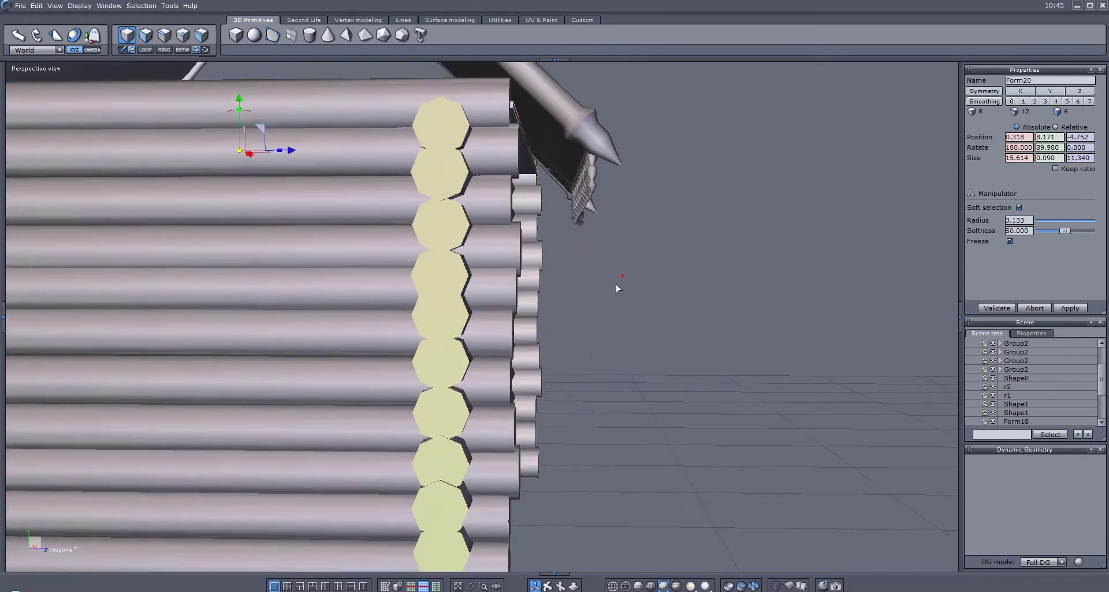
- Move the long thin beam under the roof's eaves to about Y 8.22, Z 0.90, between the roof and wall
mouse_move(616, 288)
middle_down()
mouse_move(602, 304)
mouse_move(604, 241)
mouse_move(663, 250)
middle_up()
drag(600, 176, 587, 178)
mouse_move(633, 215)
middle_down()
mouse_move(601, 202)
mouse_move(627, 216)
middle_up()
drag(606, 106, 606, 100)
middle_drag(605, 139, 617, 102)
scroll(626, 148, up, 3)
middle_drag(626, 144, 649, 210)
drag(605, 107, 594, 107)
mouse_move(585, 143)
middle_down()
mouse_move(595, 94)
mouse_move(593, 130)
middle_up()
drag(591, 166, 582, 161)
middle_drag(582, 164, 382, 193)
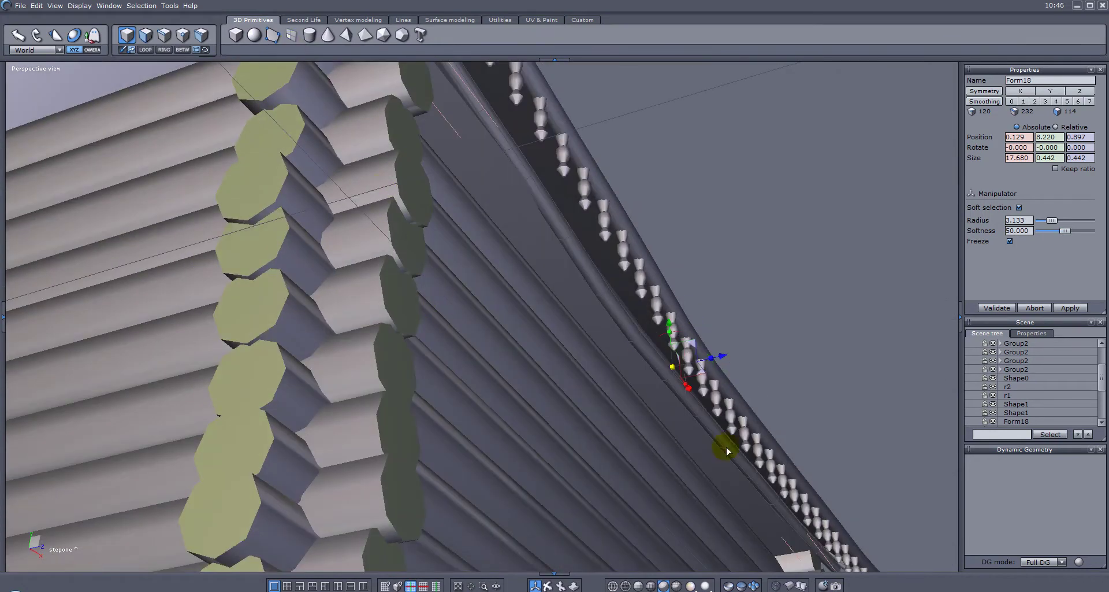
- Raise the matching beam under the opposite roof slope to about Y 8.22 at Z -10.5
middle_drag(738, 446, 563, 299)
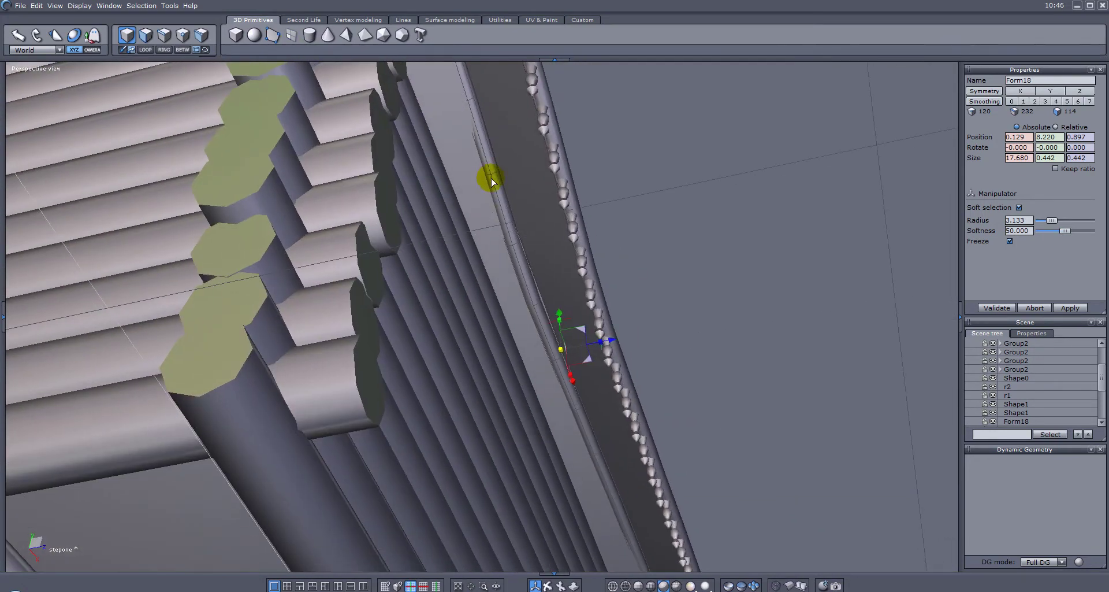
middle_drag(579, 361, 677, 431)
middle_drag(745, 455, 167, 360)
middle_drag(310, 362, 354, 329)
mouse_move(513, 231)
middle_down()
mouse_move(498, 310)
mouse_move(542, 334)
mouse_move(601, 340)
mouse_move(588, 352)
middle_up()
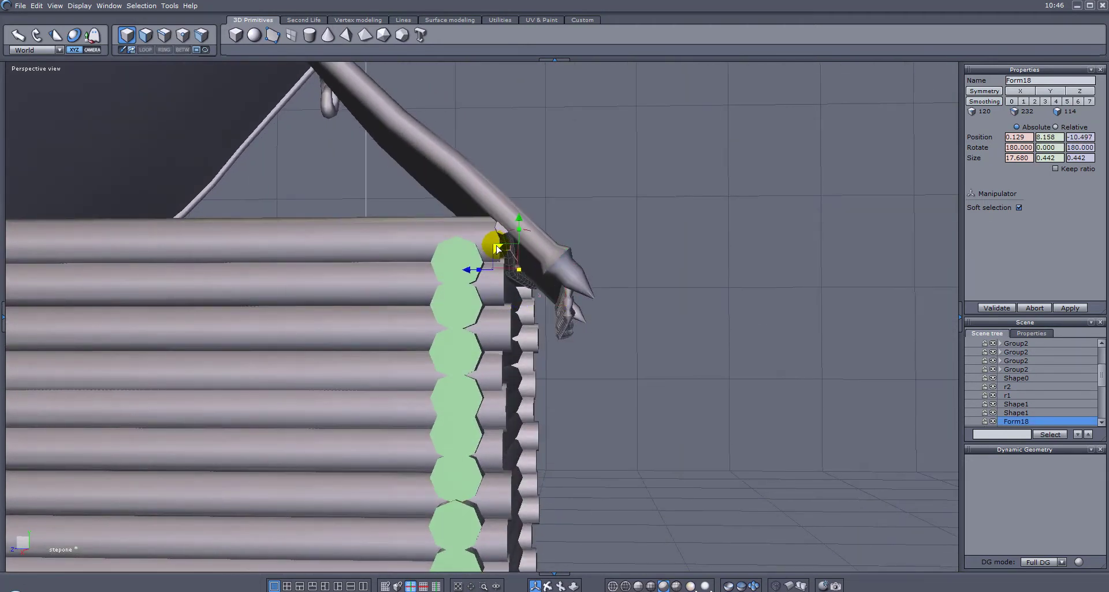
middle_drag(523, 252, 601, 316)
- Examine the roof slopes and the open gables from both ends and sides of the house
scroll(781, 292, down, 3)
scroll(601, 316, up, 5)
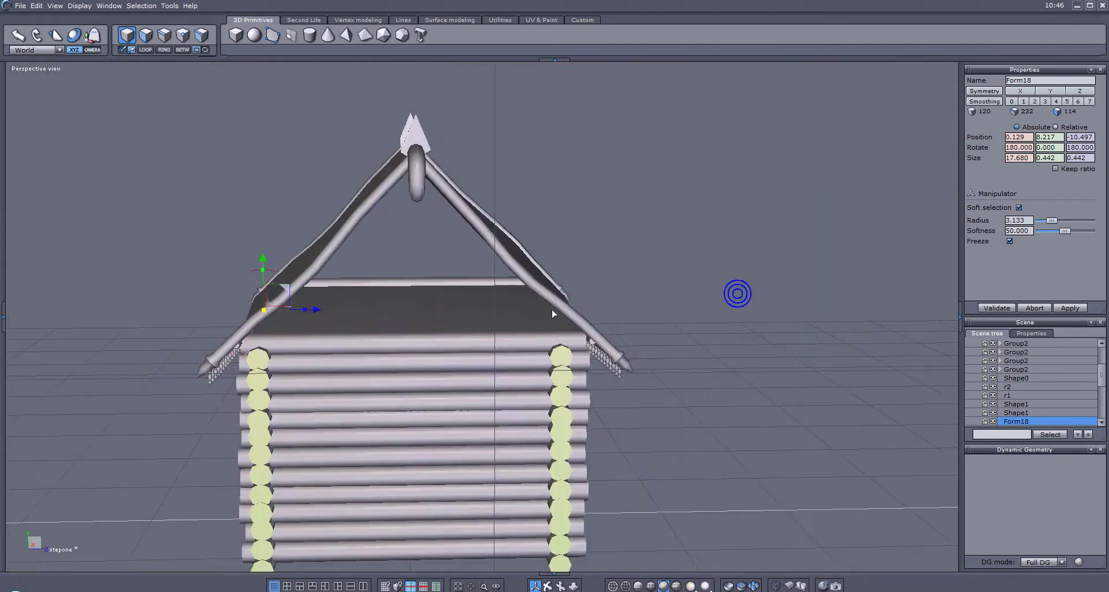
middle_drag(457, 315, 730, 320)
scroll(520, 315, down, 3)
middle_drag(520, 316, 248, 273)
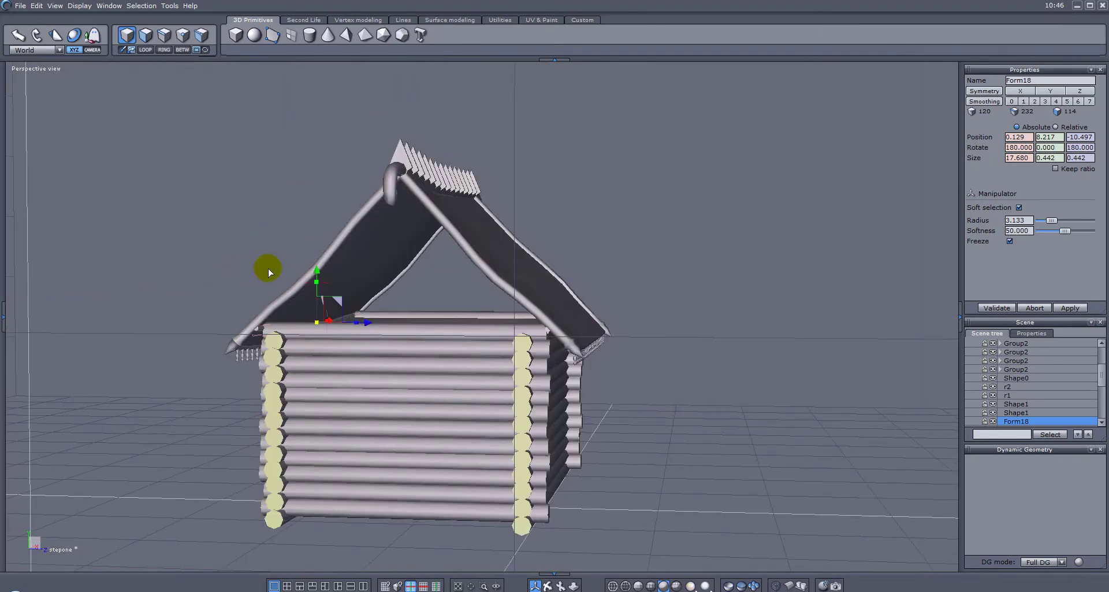
middle_drag(355, 274, 428, 281)
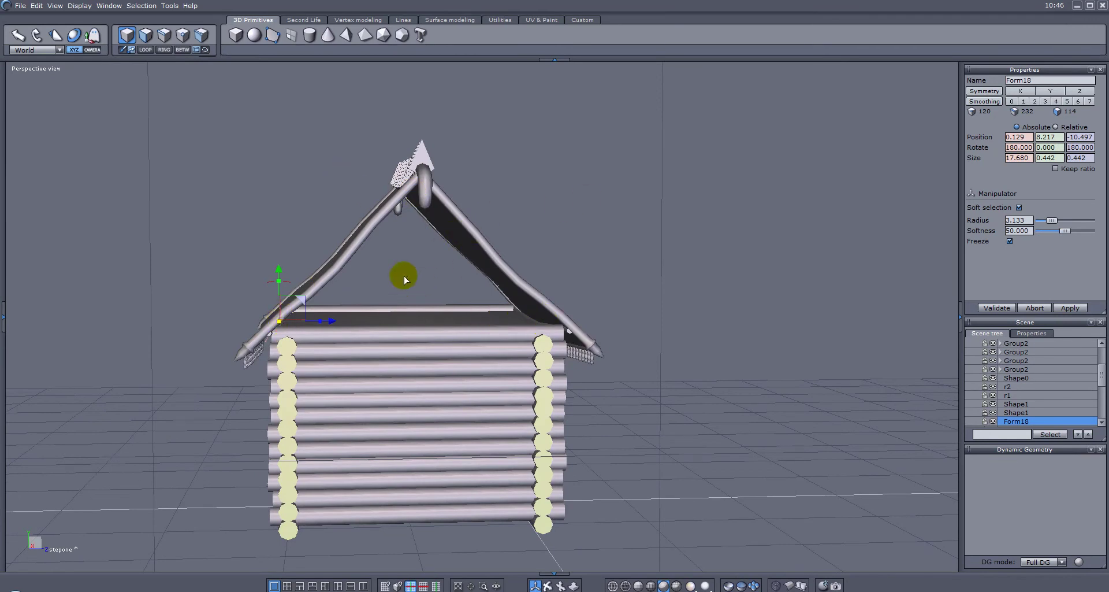
middle_drag(346, 270, 500, 322)
scroll(431, 315, up, 3)
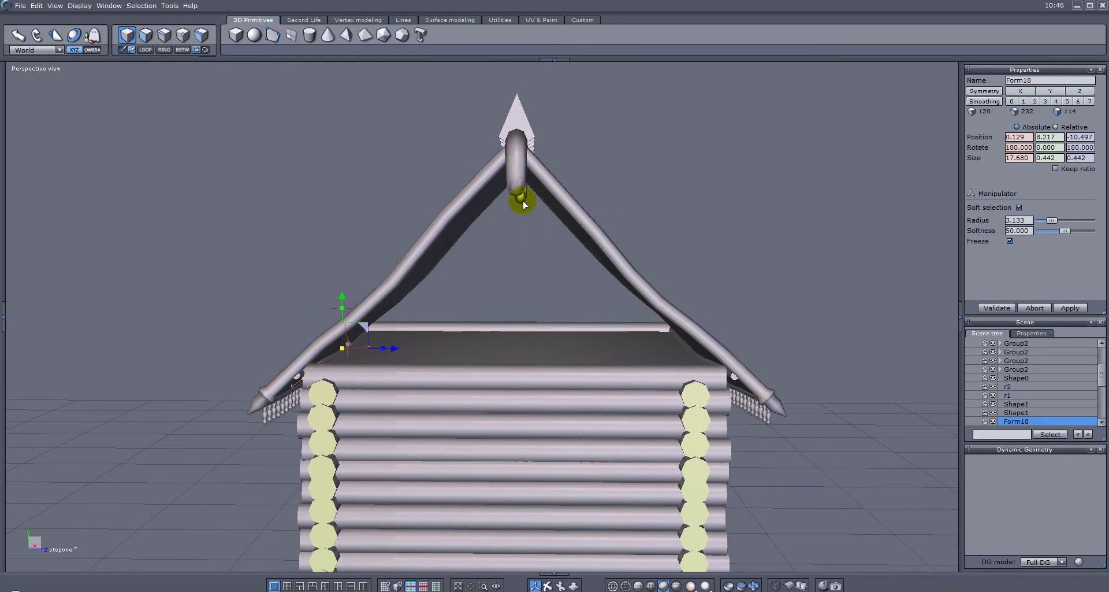
middle_drag(435, 342, 637, 348)
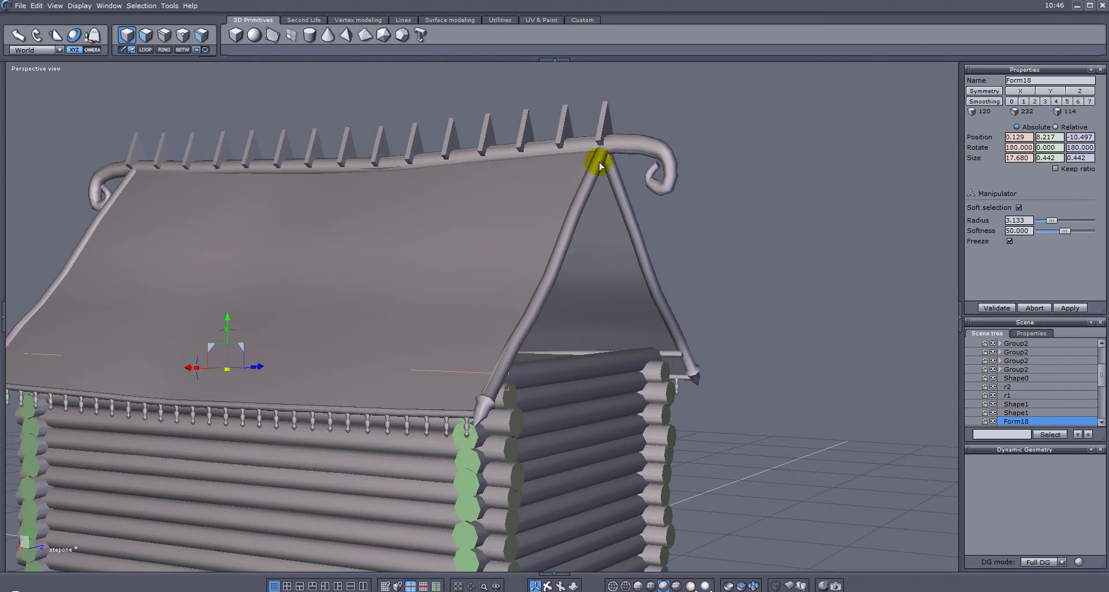
mouse_move(544, 378)
middle_down()
mouse_move(344, 387)
mouse_move(307, 372)
mouse_move(289, 387)
mouse_move(391, 347)
mouse_move(337, 361)
middle_up()
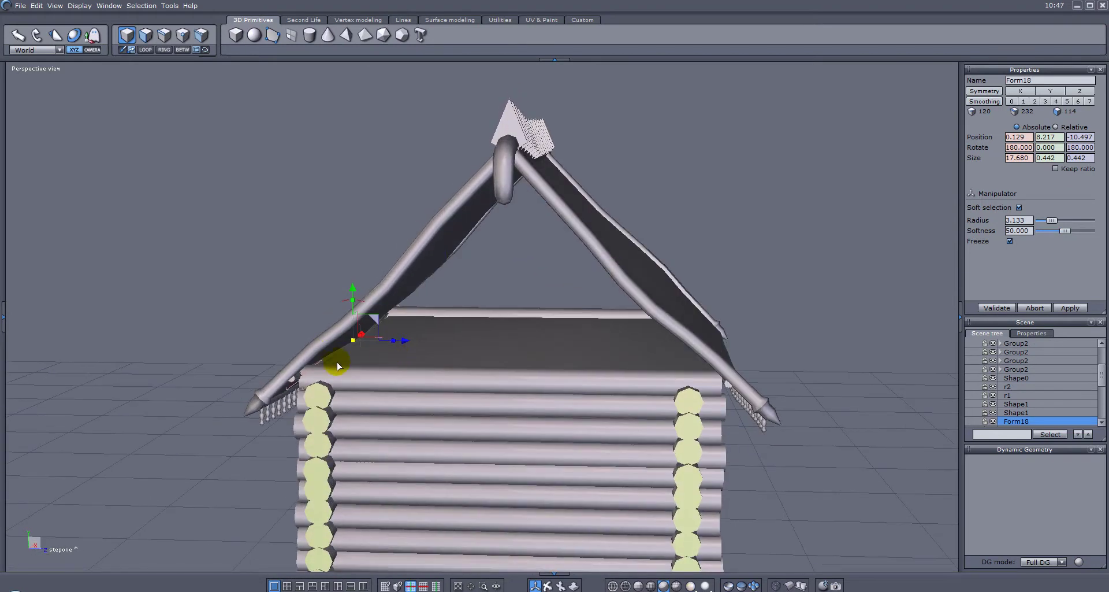
middle_drag(379, 253, 531, 210)
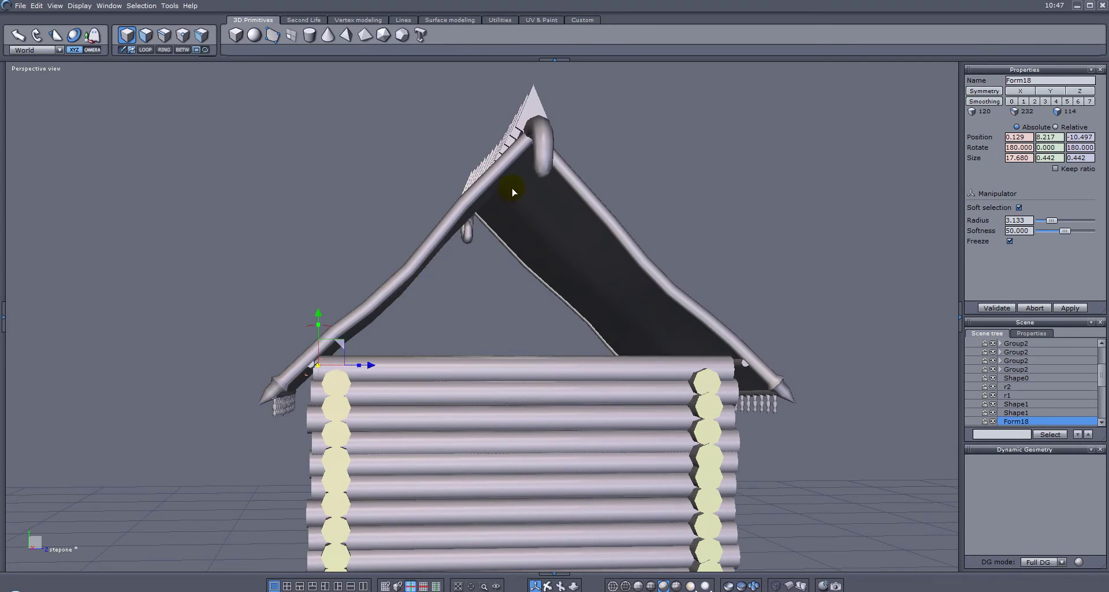
middle_drag(511, 238, 624, 338)
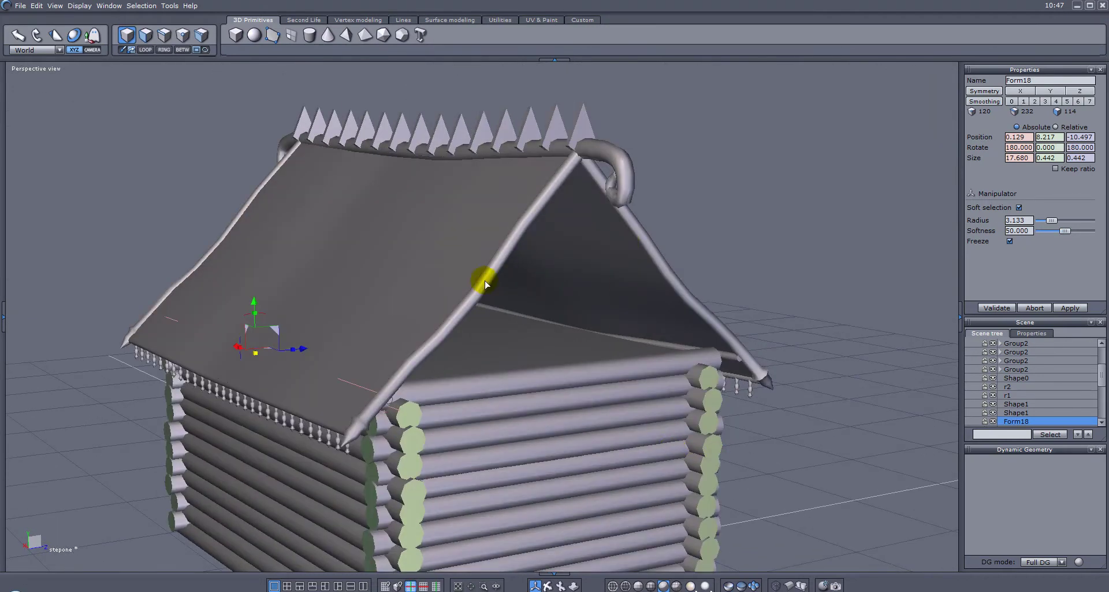
middle_drag(497, 255, 571, 262)
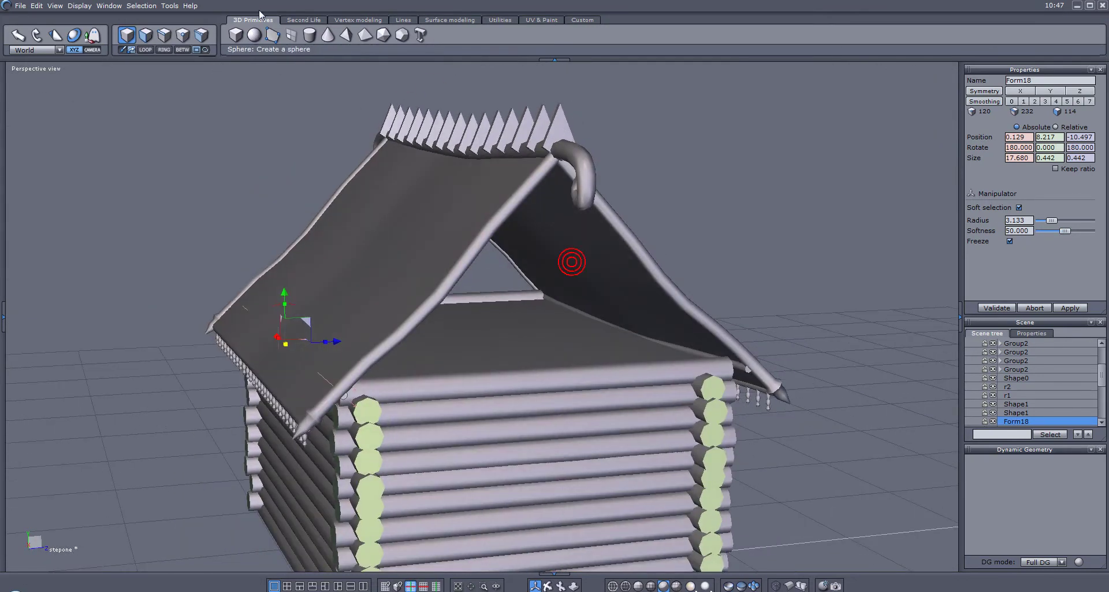
click(233, 36)
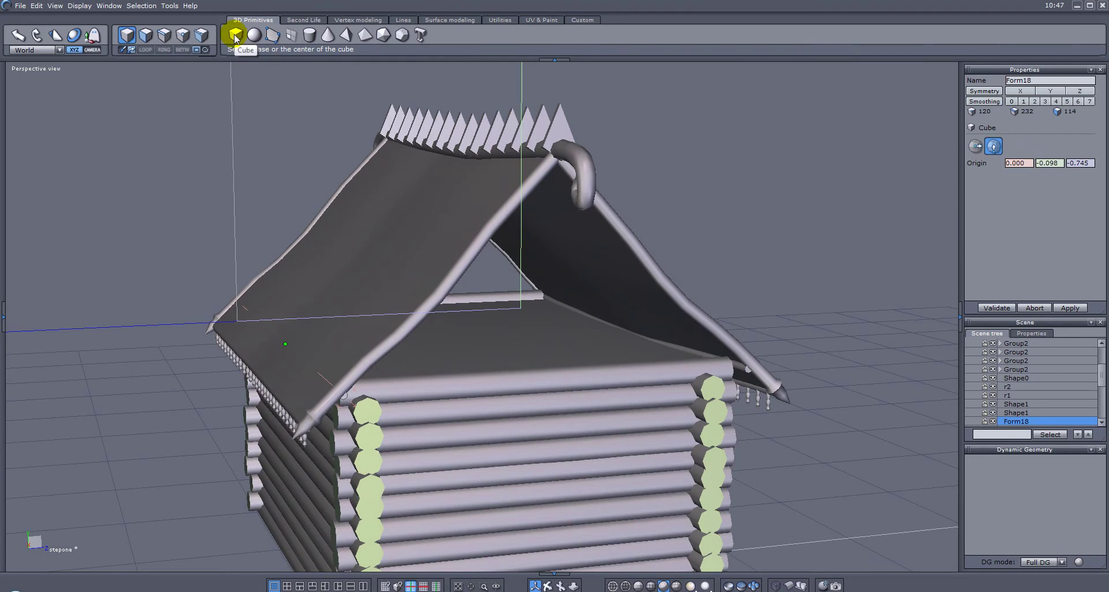
key(Escape)
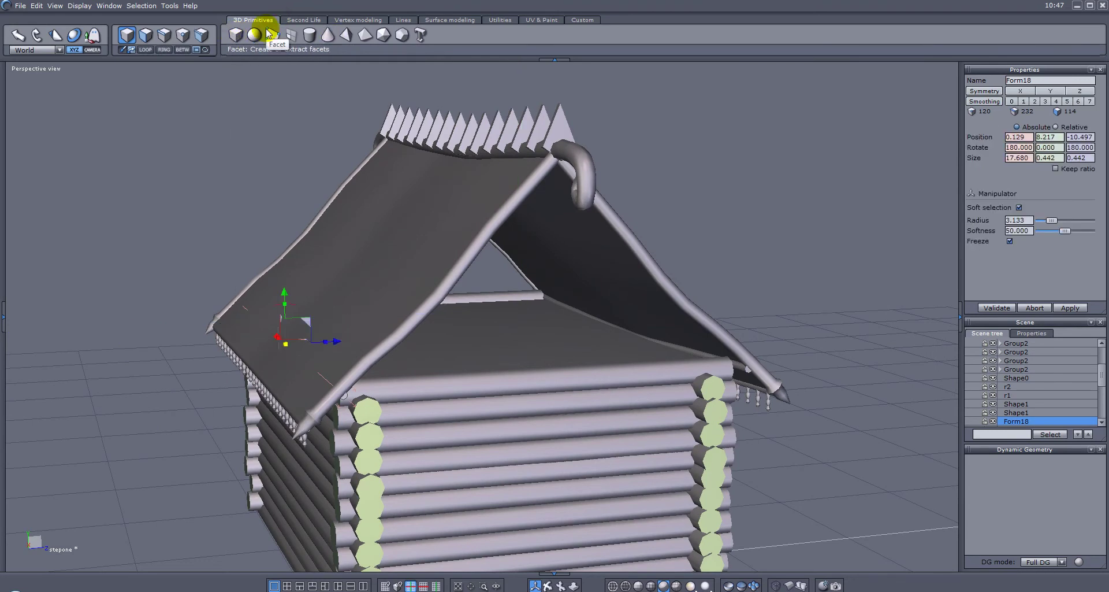
click(267, 33)
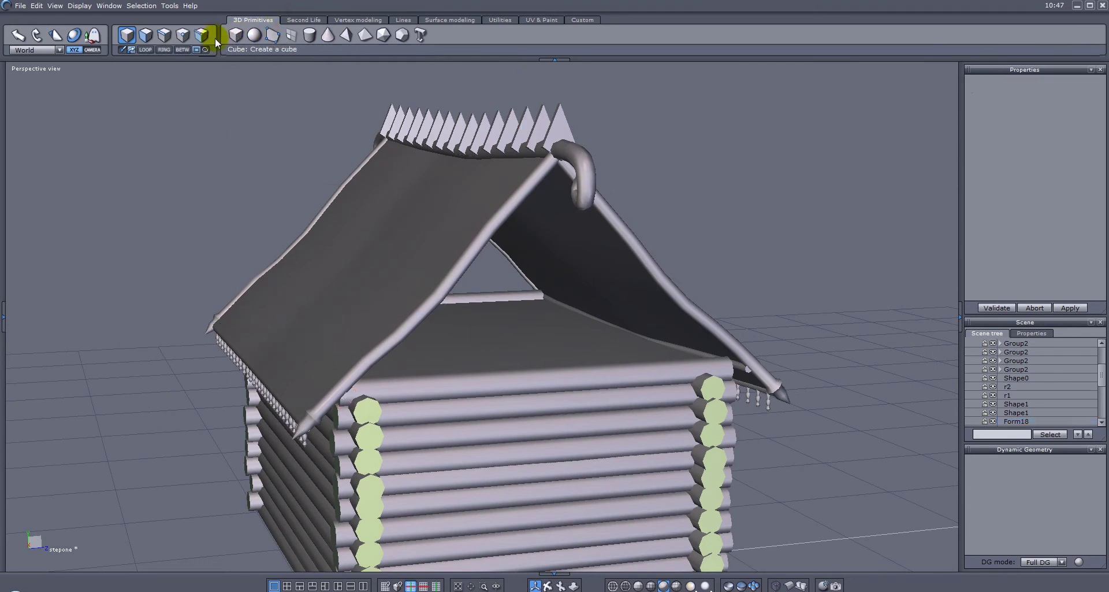
- Draw a ten-point facet about 14.08 wide and 6.97 high, tracing the gable opening along the roof edges and wall top
alt+drag(666, 364, 592, 359)
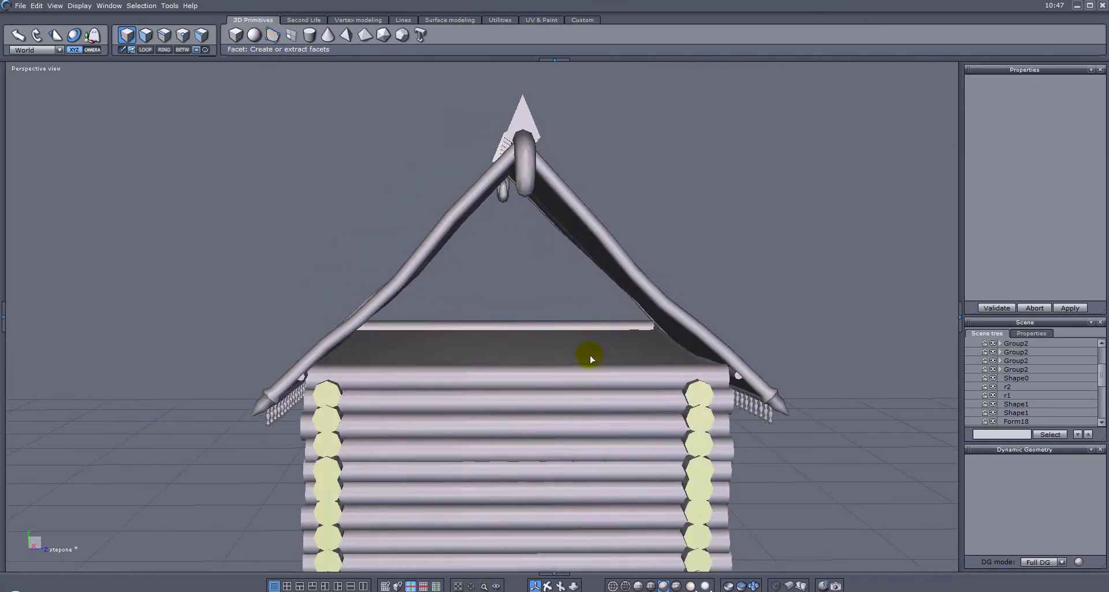
click(273, 35)
click(524, 157)
click(399, 283)
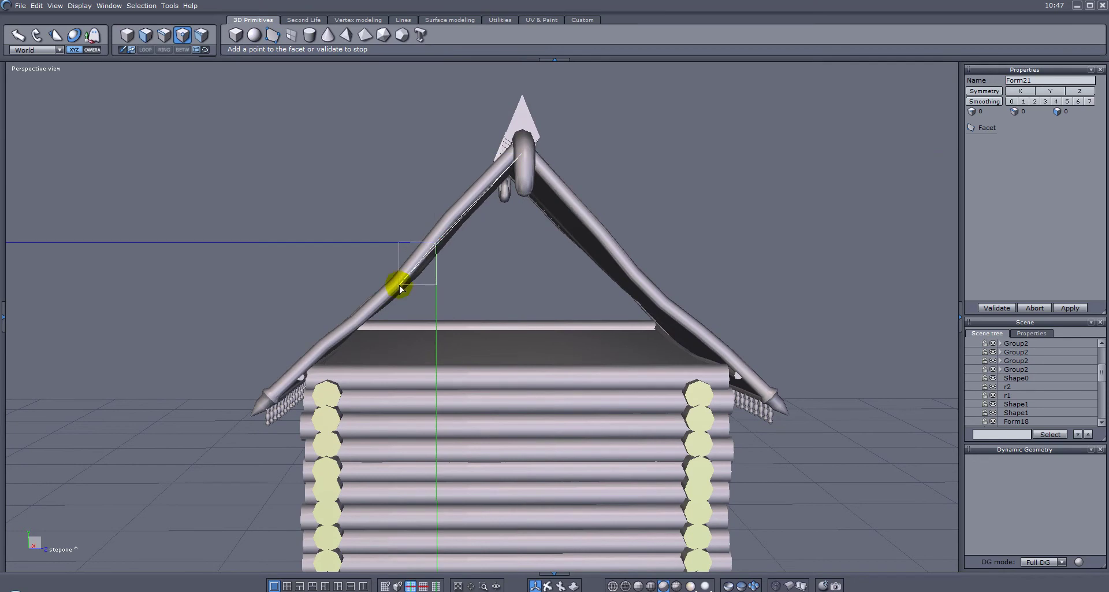
click(305, 365)
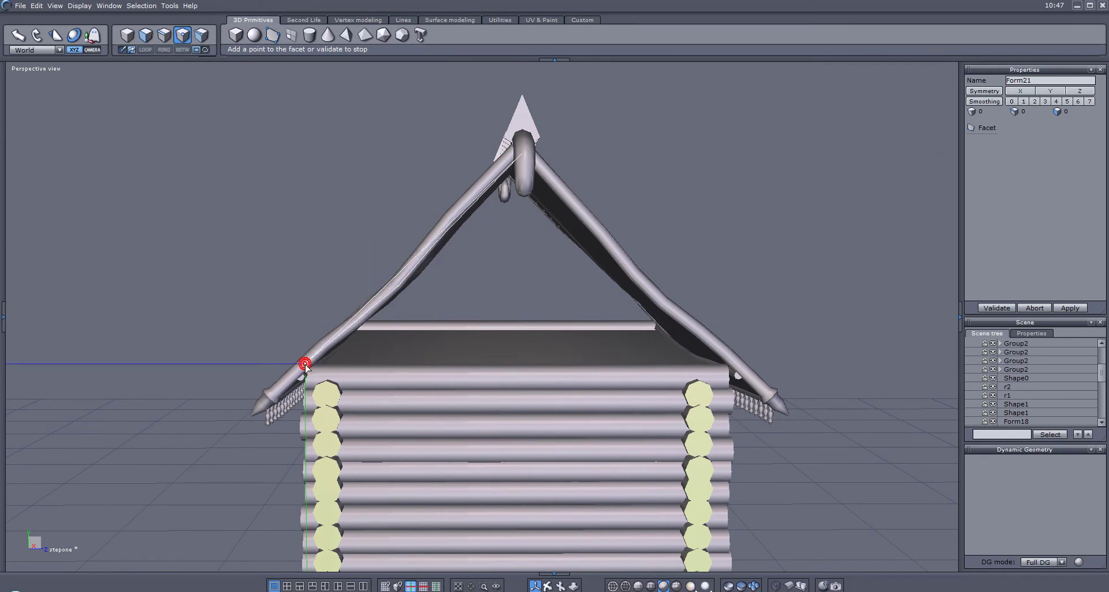
click(319, 367)
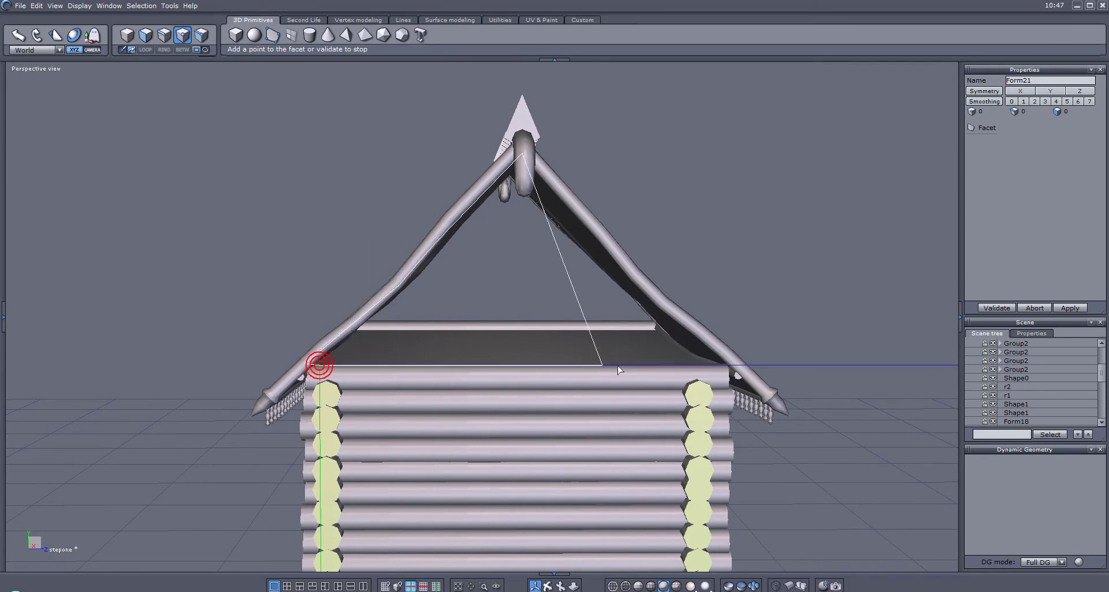
click(738, 368)
click(692, 326)
click(658, 298)
click(590, 220)
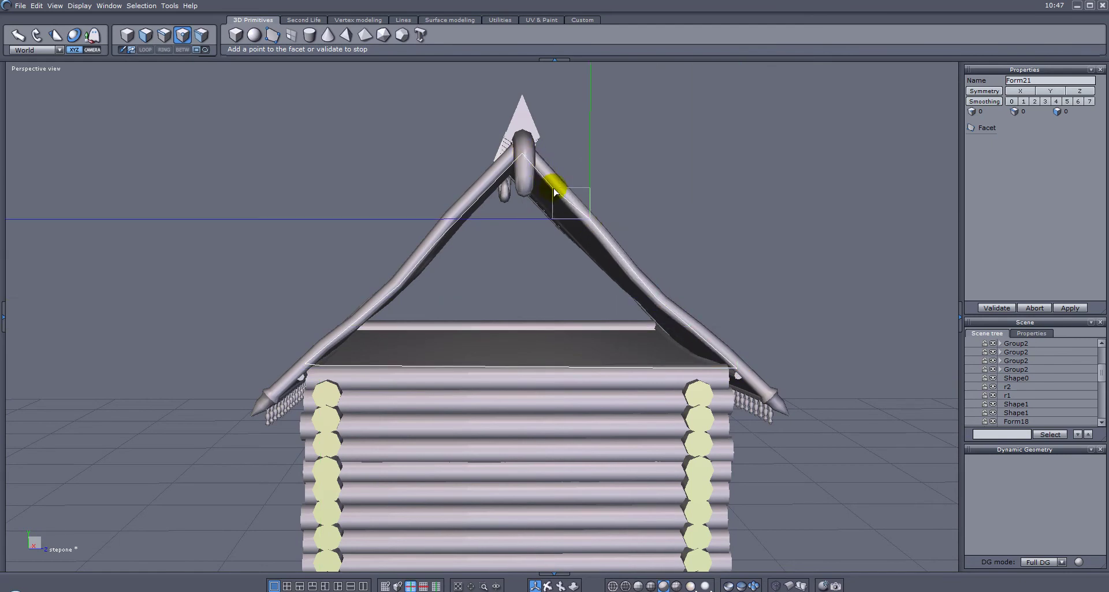
double_click(557, 185)
alt+drag(306, 240, 549, 282)
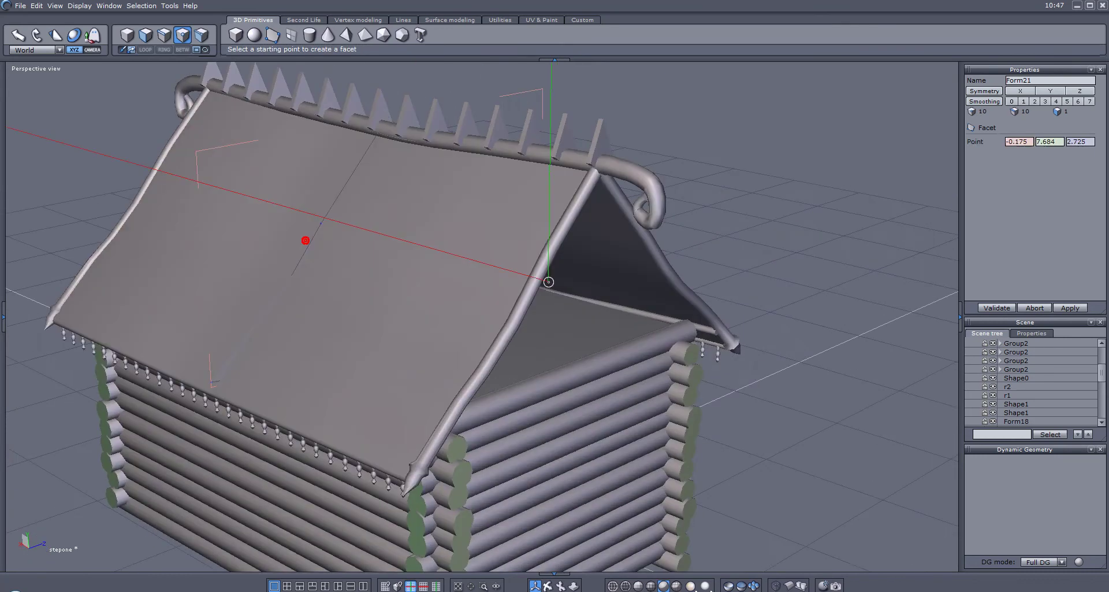
key(Escape)
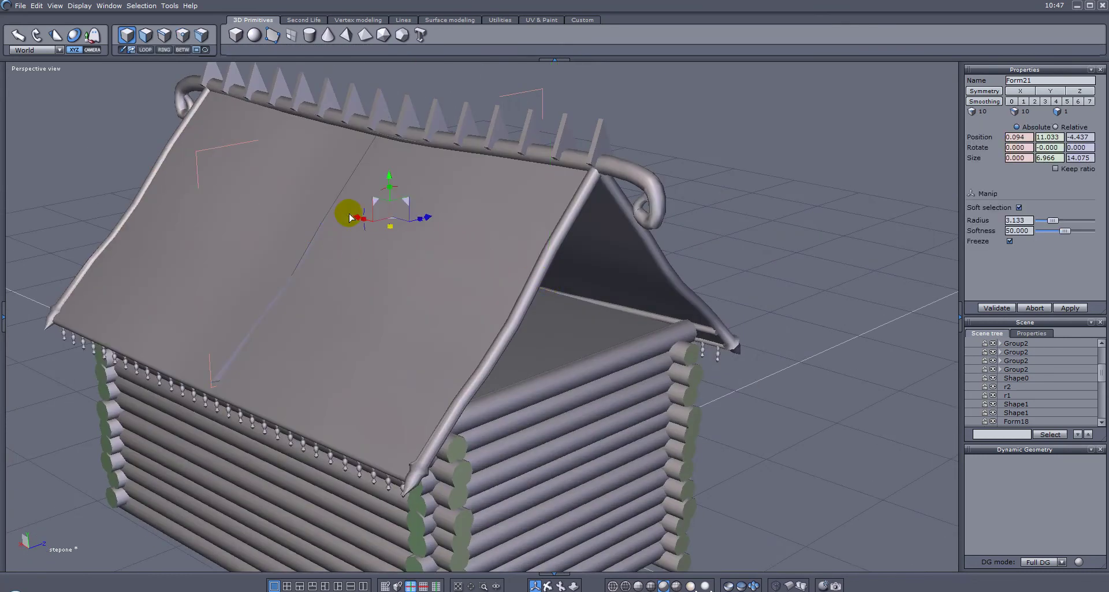
- Move the gable facet to the end wall at about X -8.34, Y 10.93, Z -4.61, filling the opening under the roof
drag(355, 219, 546, 328)
right_drag(546, 328, 578, 340)
mouse_move(575, 287)
mouse_down()
mouse_move(565, 272)
mouse_move(591, 275)
mouse_move(572, 274)
mouse_up()
right_drag(490, 283, 465, 282)
mouse_move(530, 236)
mouse_down()
mouse_move(532, 226)
mouse_move(540, 242)
mouse_up()
right_drag(469, 273, 409, 240)
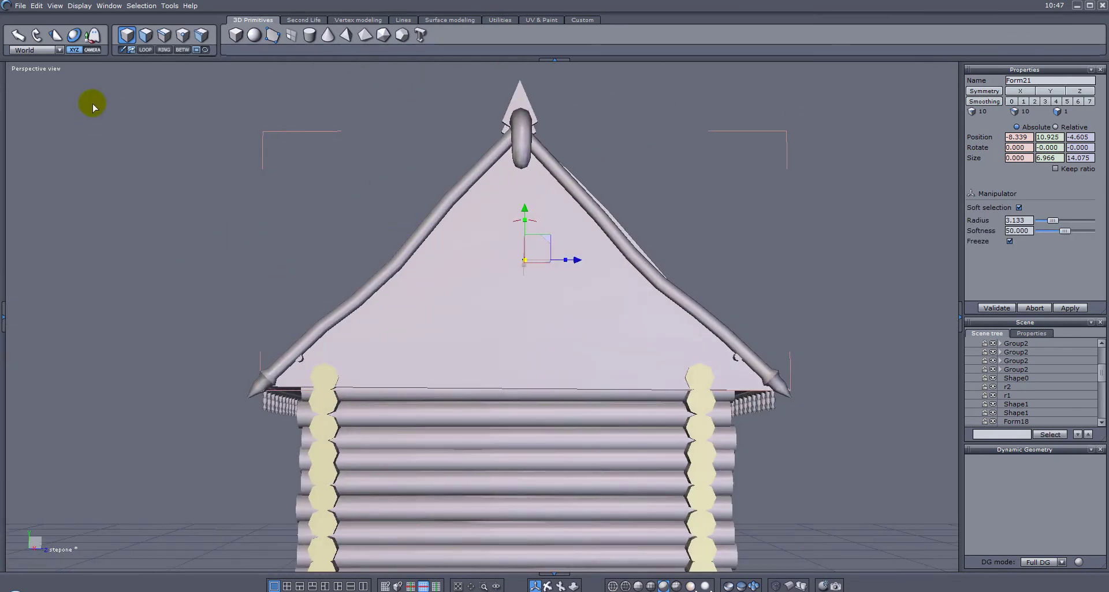
- Move the facet's lower corner points on one side inward and up to about Y 8.5, Z -10.51, under the roof edge
click(183, 36)
click(259, 379)
right_click(260, 379)
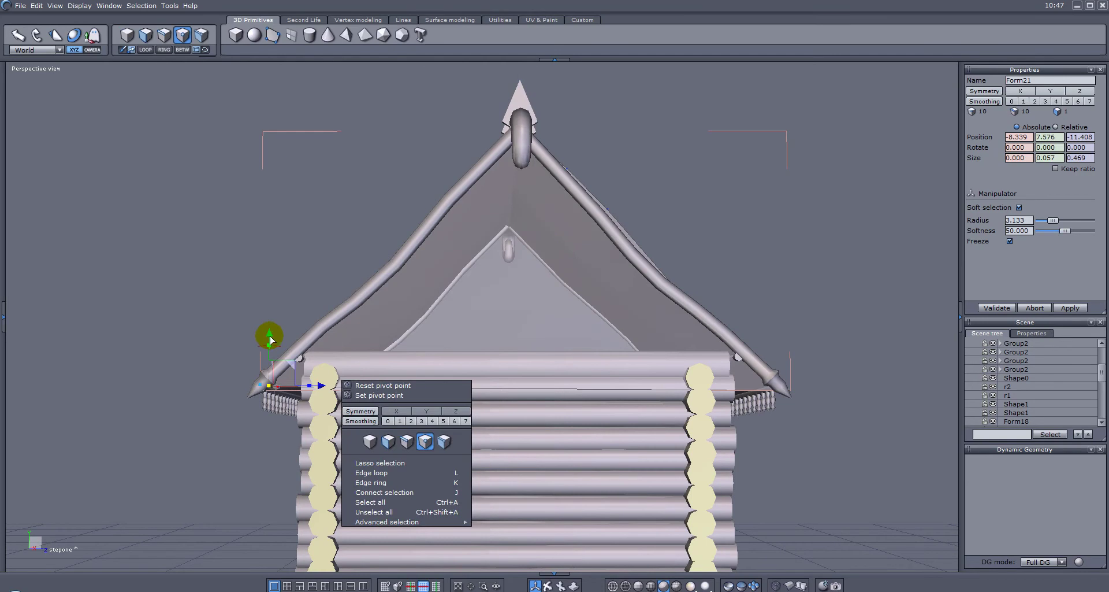
click(295, 366)
drag(299, 367, 326, 332)
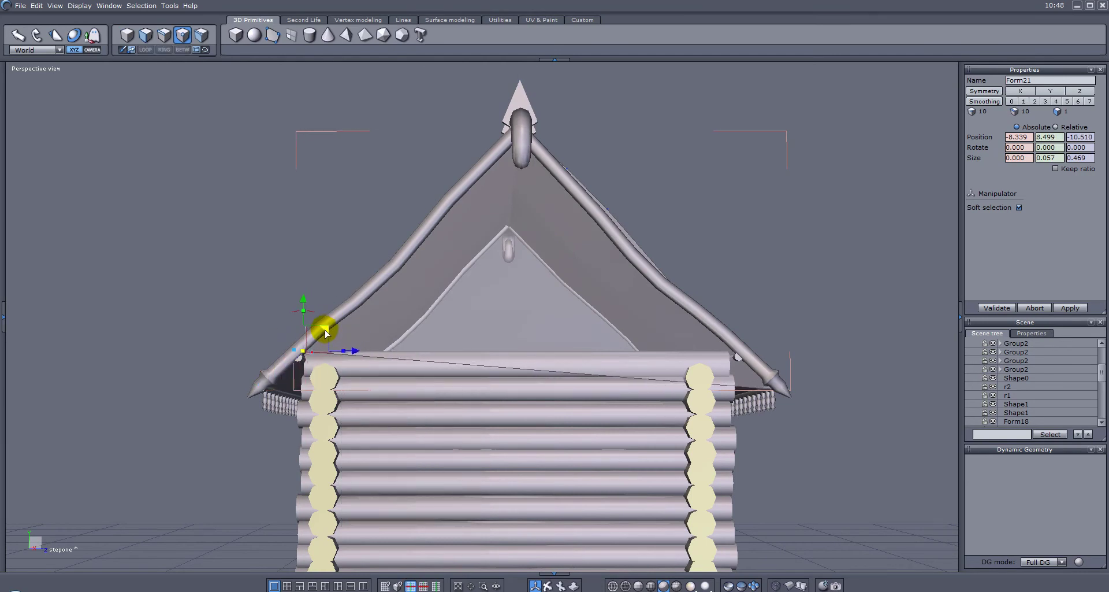
- Move the facet's opposite lower corner points to about Y 9.15, Z 0.43 and adjust the point on the slope above
drag(820, 324, 623, 422)
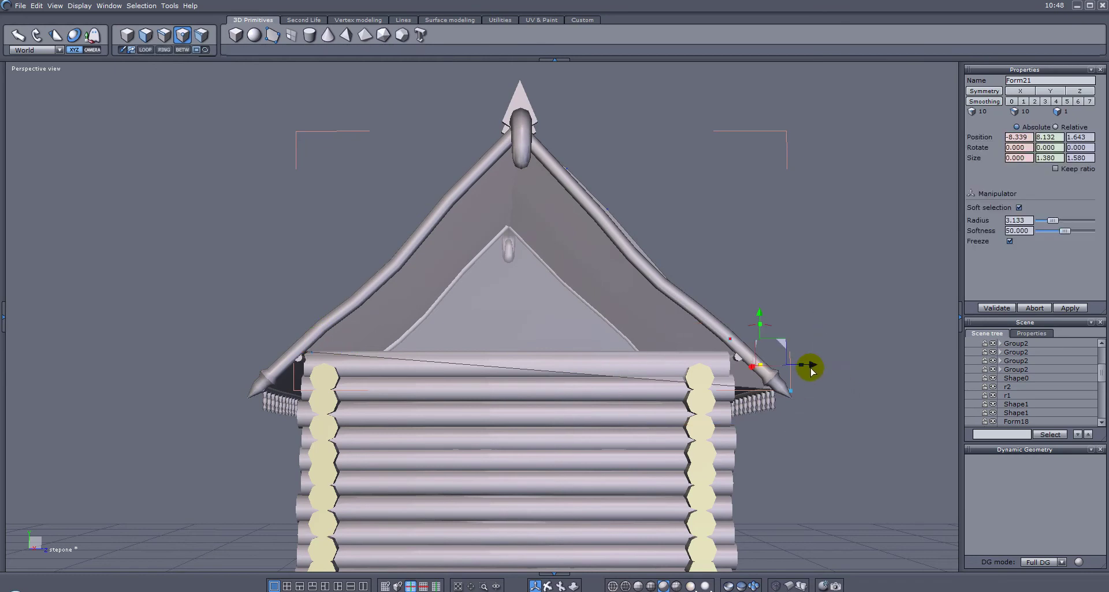
drag(785, 346, 736, 311)
middle_drag(624, 262, 590, 266)
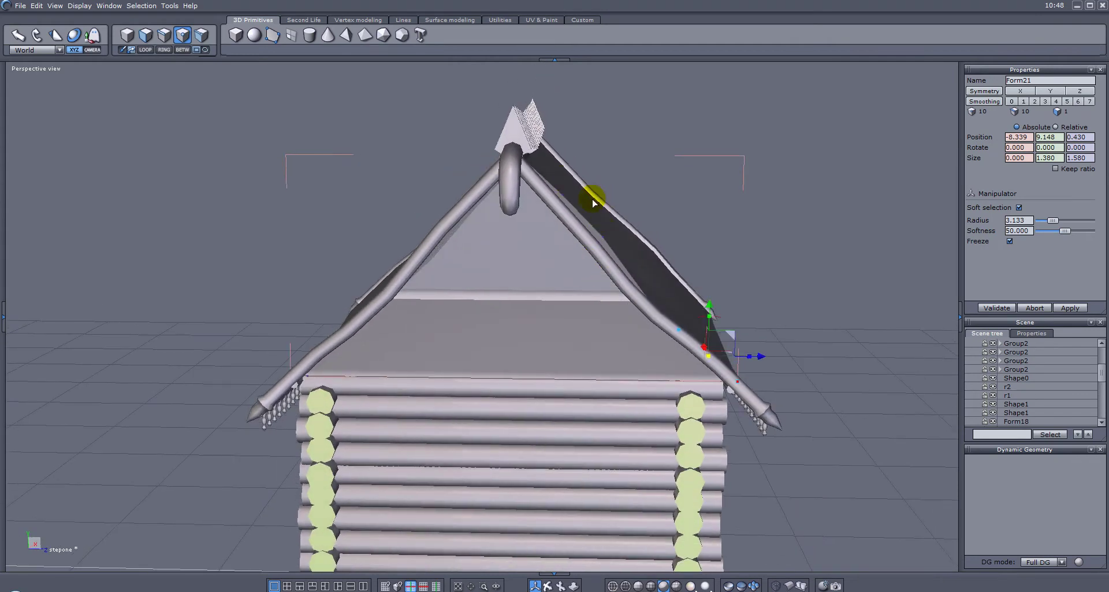
click(617, 221)
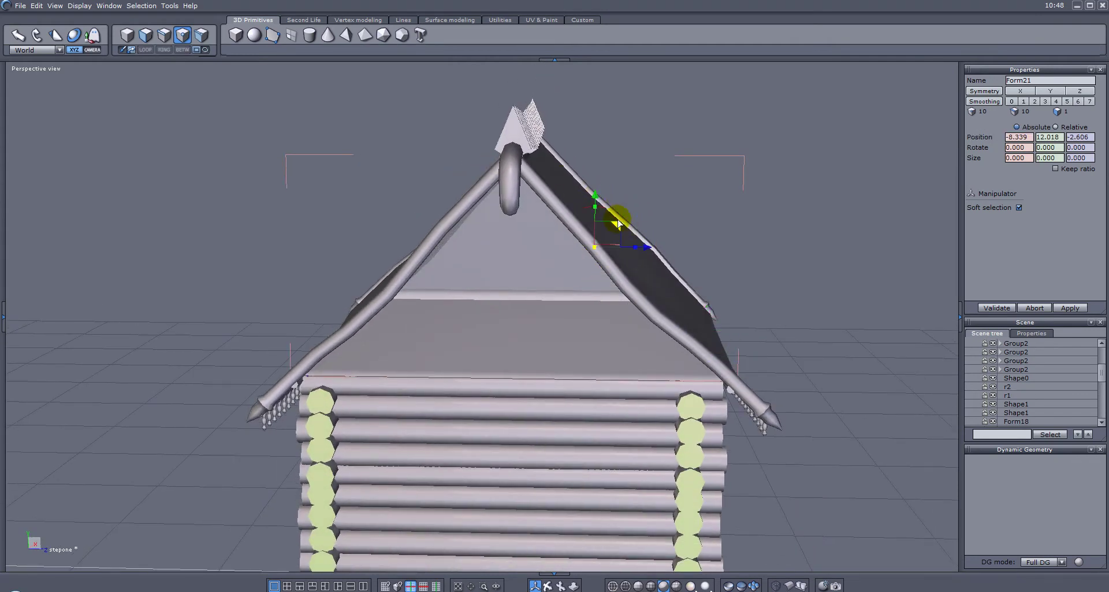
middle_drag(518, 302, 785, 340)
- Move the whole gable facet outward from the end wall to about X -12.11, clear of the roof
key(Escape)
right_drag(693, 378, 693, 265)
drag(548, 272, 659, 277)
right_drag(839, 239, 869, 435)
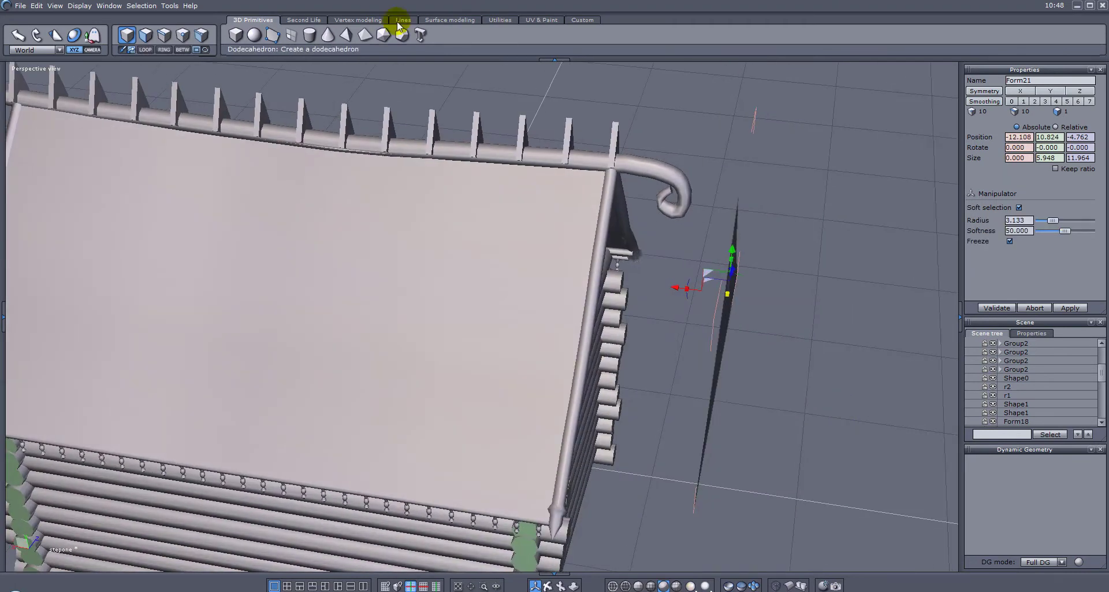
- Apply the Thickness tool to the gable facet, making it about 0.195 thick, and collapse its dynamic geometry
click(450, 20)
click(366, 35)
drag(816, 373, 817, 379)
key(Return)
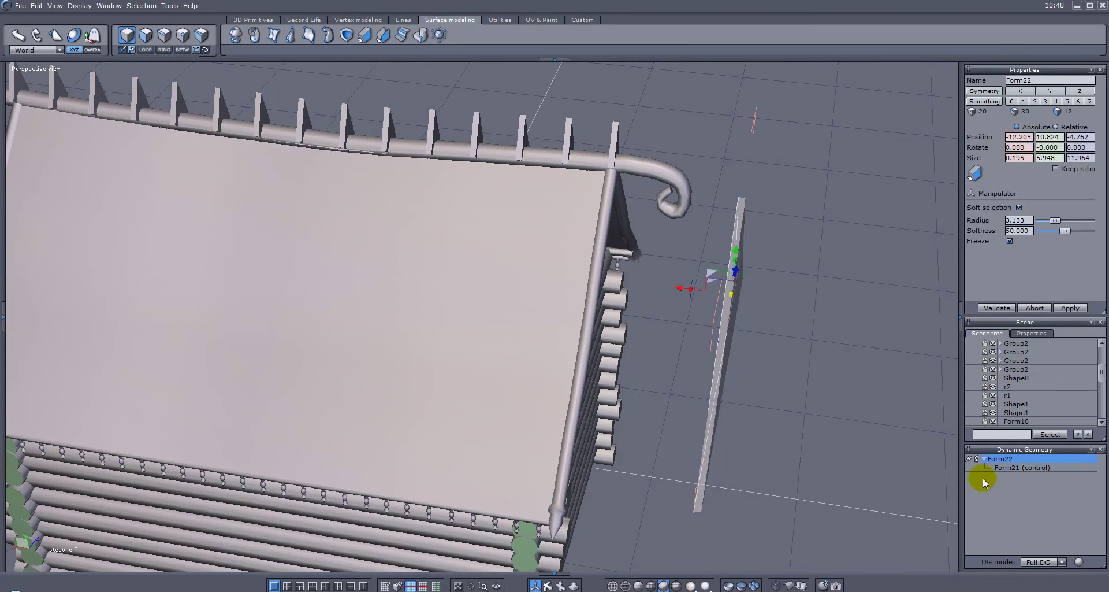
click(969, 459)
- Move the thickened gable panel back to the end wall at about X -8.599, Y 11.476, Z -4.874
drag(678, 291, 547, 283)
alt+drag(783, 300, 361, 212)
drag(511, 235, 518, 211)
alt+drag(639, 220, 331, 260)
scroll(454, 257, up, 3)
alt+drag(448, 258, 449, 259)
drag(382, 290, 376, 288)
alt+drag(376, 288, 716, 267)
drag(599, 301, 595, 302)
alt+drag(663, 273, 693, 300)
alt+middle_drag(547, 347, 847, 198)
alt+drag(664, 297, 583, 296)
- Move the gable panel's protruding lower corner points inward along Z, shortening the panel to about 11.759
click(163, 35)
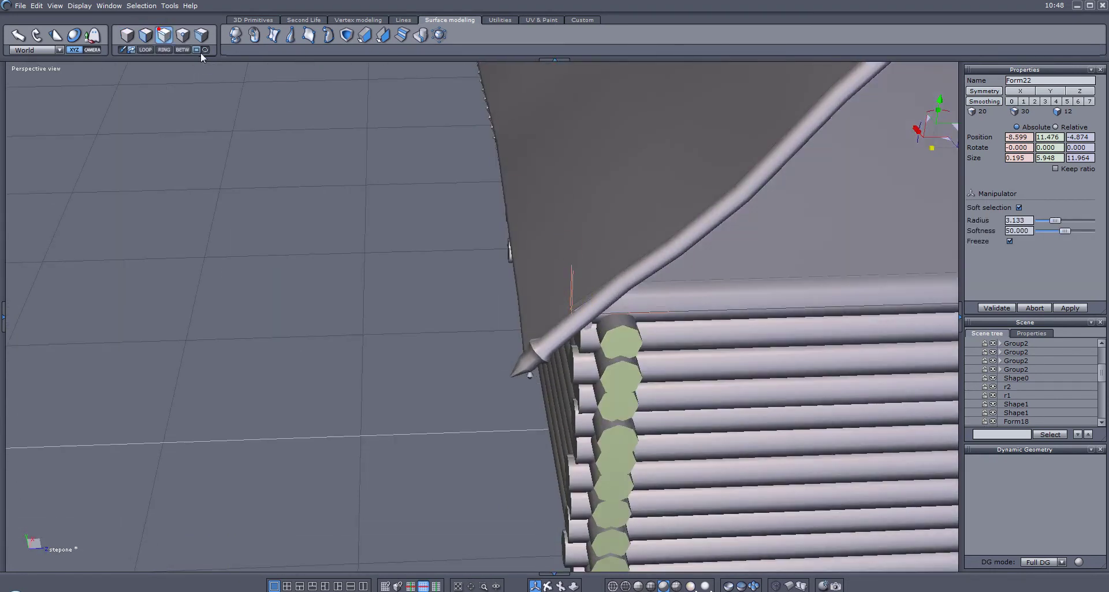
click(594, 334)
drag(622, 306, 634, 307)
click(742, 353)
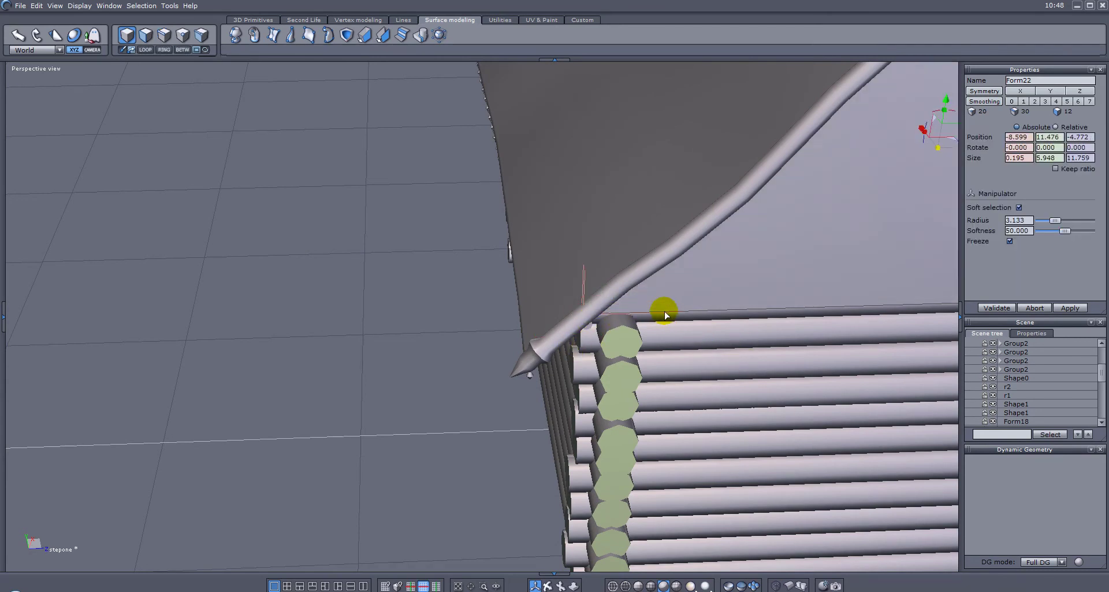
scroll(664, 315, down, 2)
key(Escape)
- Push the whole gable panel inward under the roof to about X -7.777
alt+drag(500, 286, 840, 189)
alt+drag(771, 302, 813, 261)
click(592, 246)
drag(607, 242, 462, 191)
- With soft selection off, adjust the gable panel's slope points and lower corner on one side, setting the corner to about Y 8.476, Z -10.534
alt+drag(782, 193, 606, 260)
scroll(798, 183, down, 2)
alt+right_drag(817, 149, 618, 306)
alt+drag(707, 267, 733, 336)
middle_drag(734, 336, 768, 333)
alt+drag(768, 333, 627, 191)
scroll(639, 280, up, 3)
middle_drag(627, 191, 693, 197)
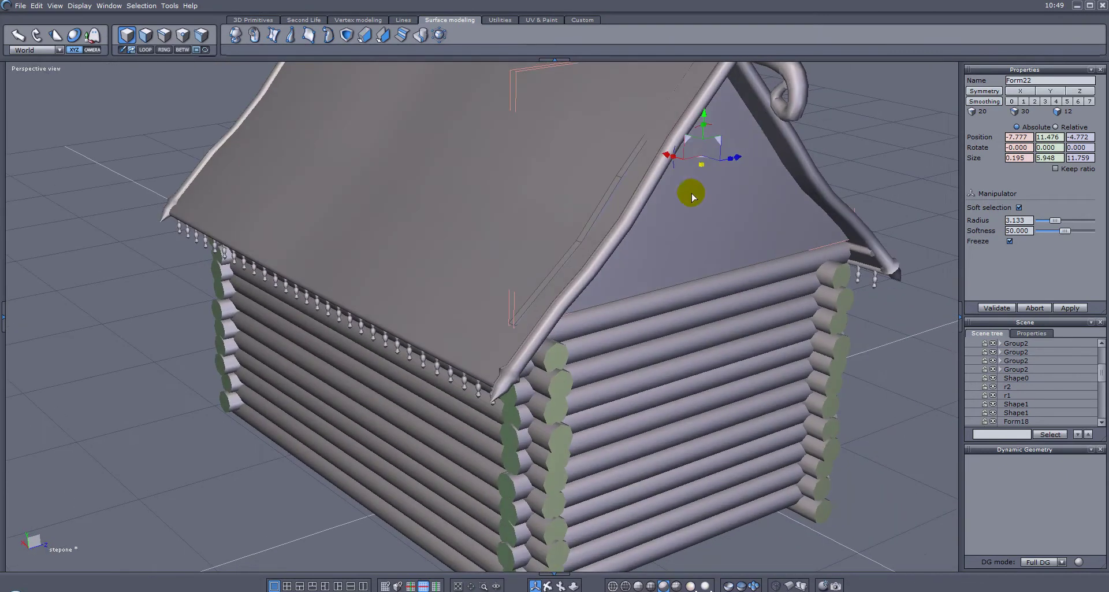
click(164, 38)
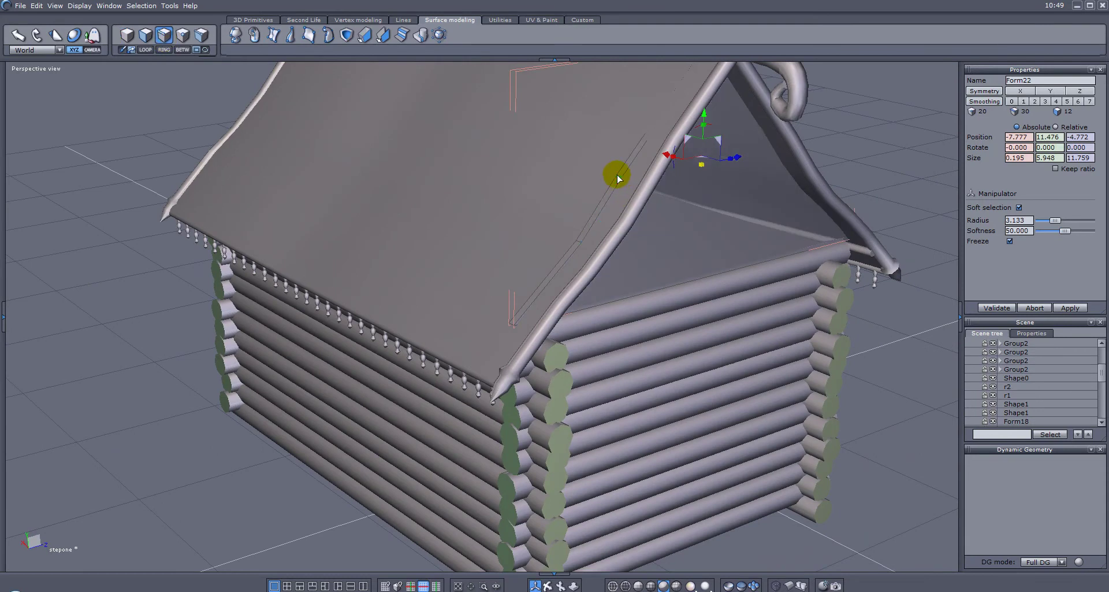
alt+drag(718, 212, 514, 209)
scroll(710, 215, up, 2)
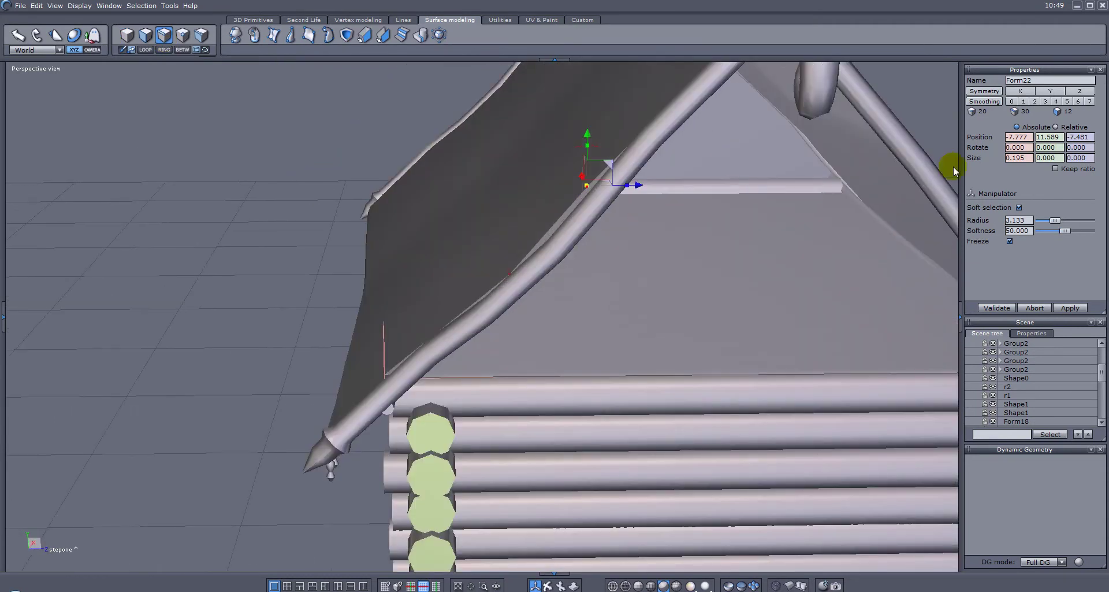
click(1019, 208)
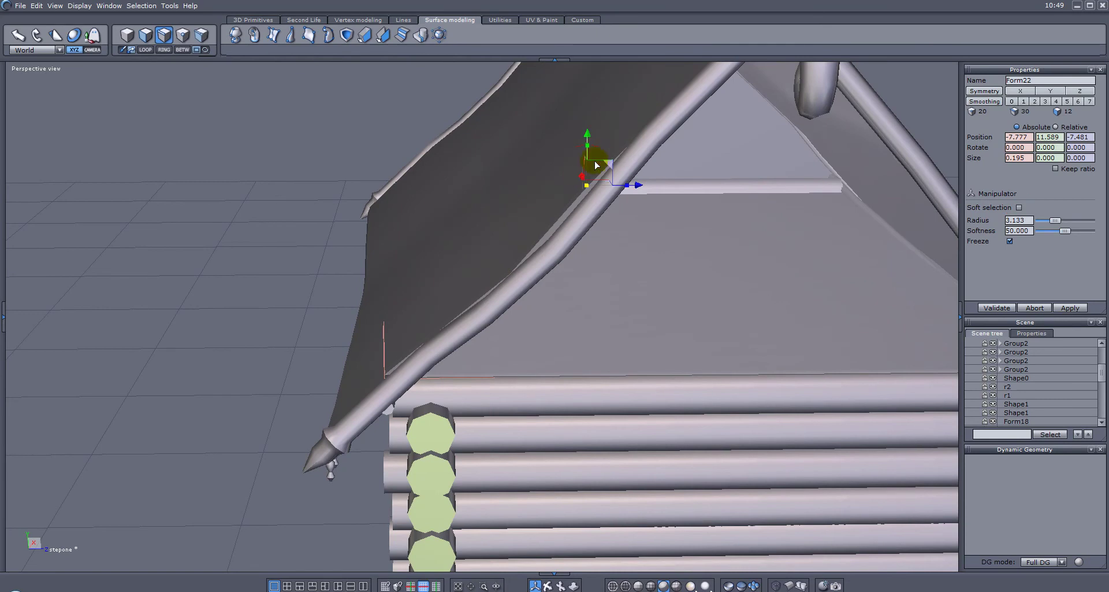
drag(610, 164, 741, 188)
click(532, 264)
click(559, 237)
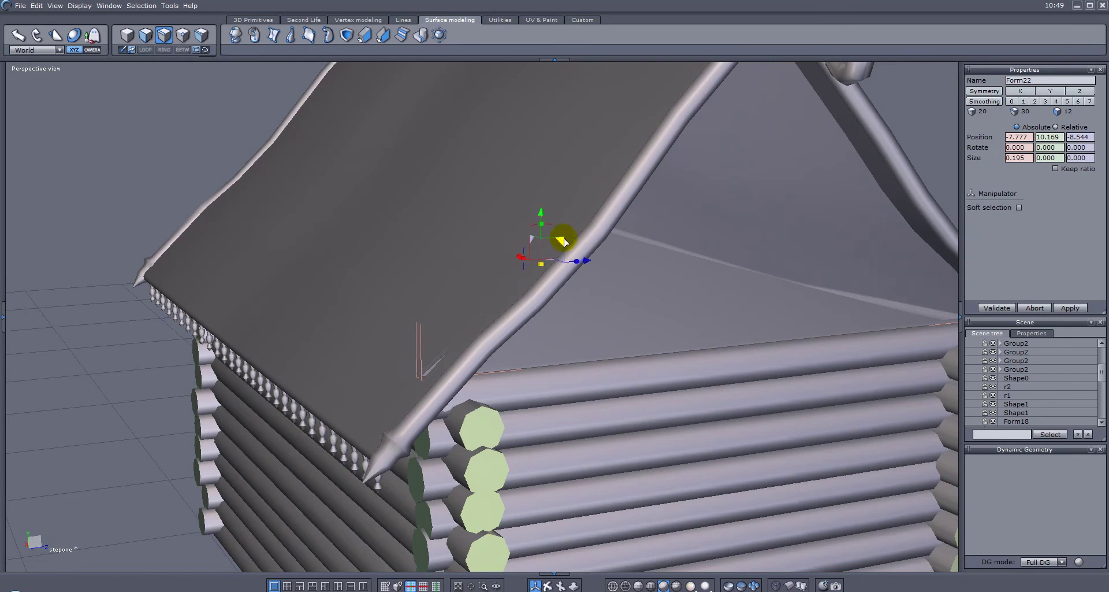
drag(539, 255, 449, 357)
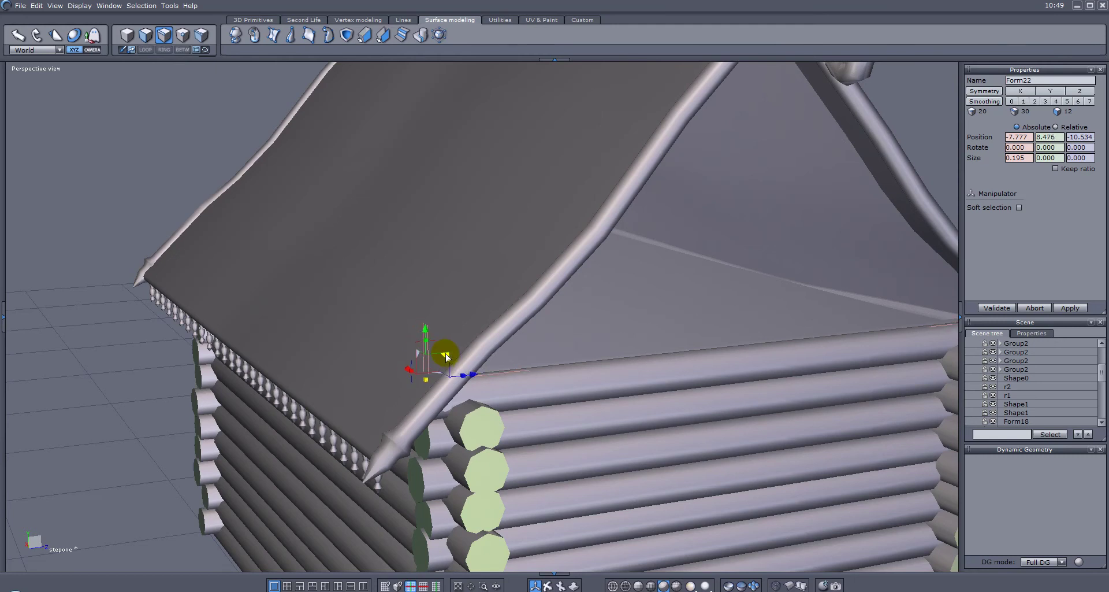
- Adjust the gable panel's apex points to about Y 14.400, Z -4.724, just under the ridge
alt+drag(713, 334, 520, 327)
alt+right_drag(754, 306, 492, 315)
alt+drag(511, 312, 508, 316)
middle_drag(509, 320, 540, 373)
click(382, 179)
right_click(437, 191)
middle_drag(437, 190, 636, 231)
drag(282, 163, 282, 166)
middle_drag(201, 216, 430, 189)
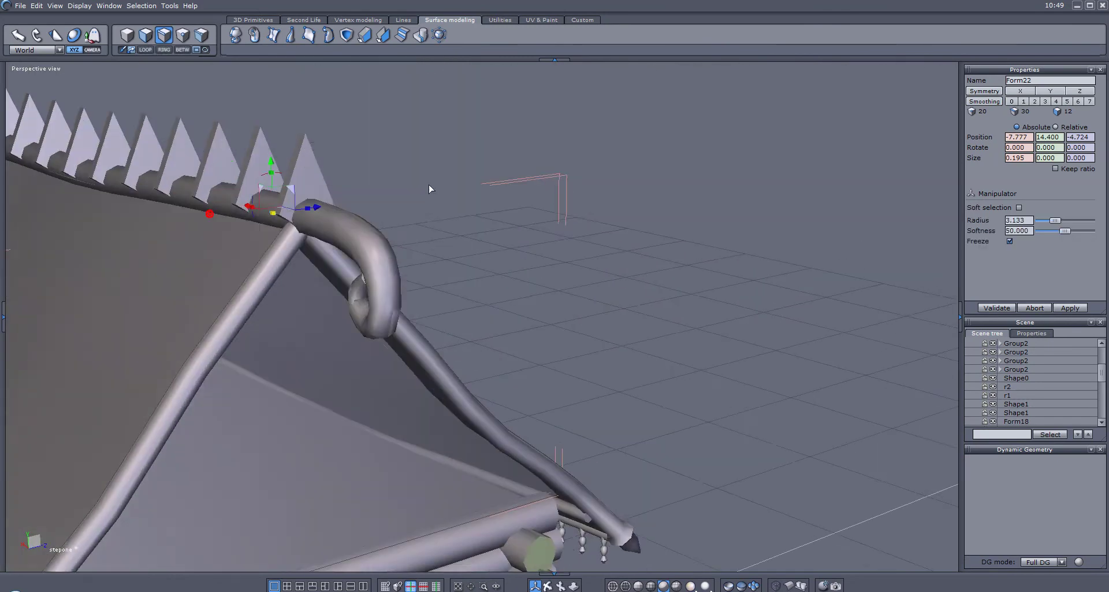
key(Escape)
key(Escape)
mouse_move(352, 267)
middle_down()
mouse_move(364, 306)
mouse_move(324, 252)
mouse_move(372, 185)
mouse_move(109, 203)
mouse_move(295, 289)
mouse_move(382, 283)
mouse_move(499, 244)
mouse_move(372, 233)
middle_up()
scroll(324, 253, down, 4)
scroll(312, 294, up, 4)
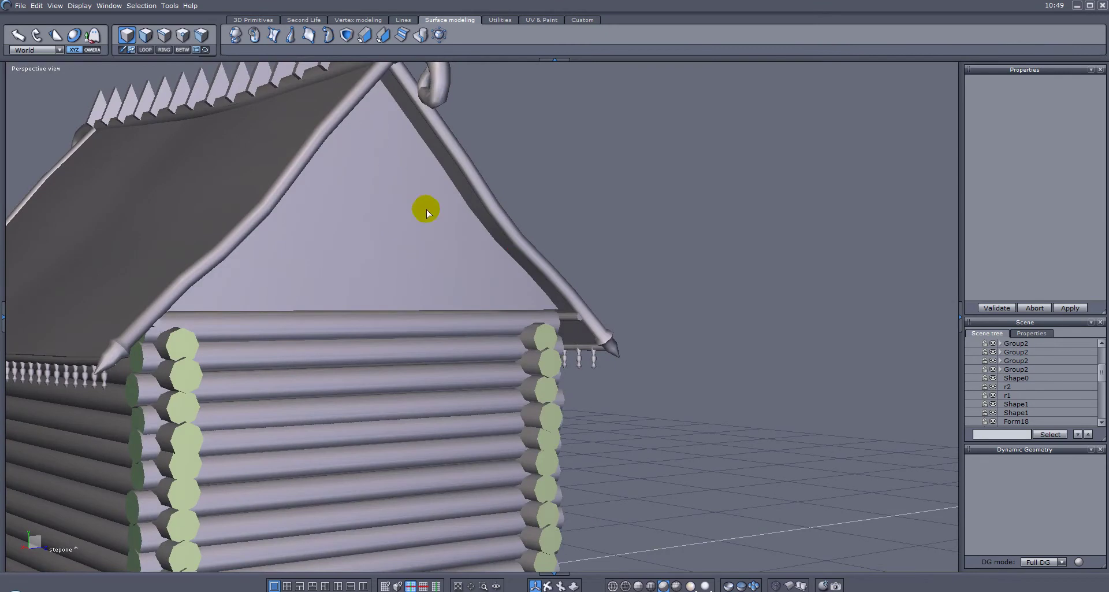
- Shift the whole gable panel slightly along X to about -7.654
click(396, 196)
middle_drag(458, 249, 504, 265)
drag(324, 179, 320, 178)
middle_drag(473, 200, 439, 118)
click(254, 20)
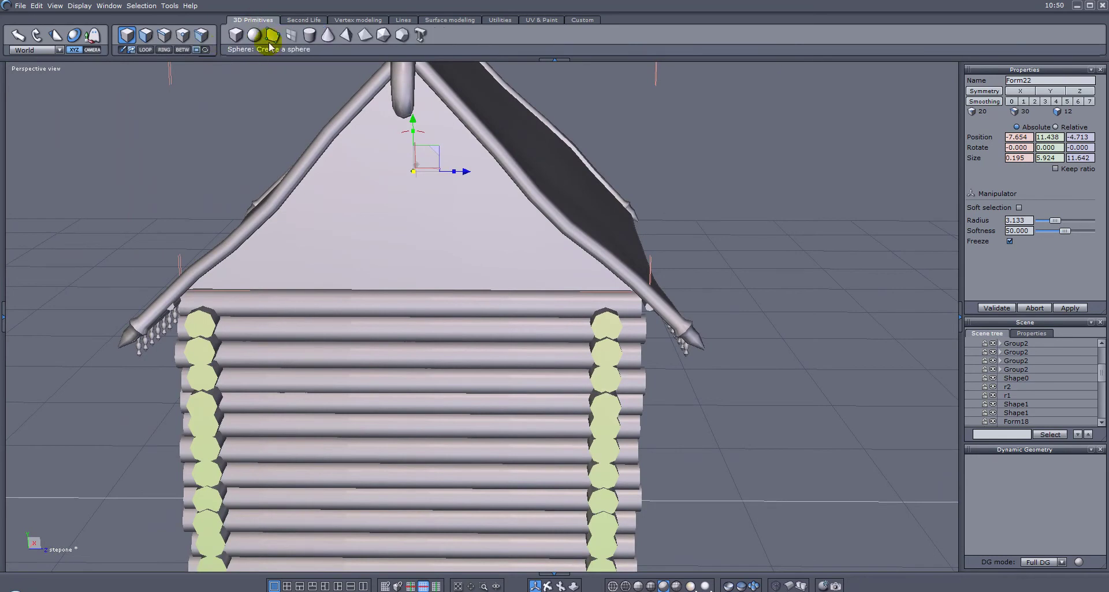
click(323, 35)
click(792, 198)
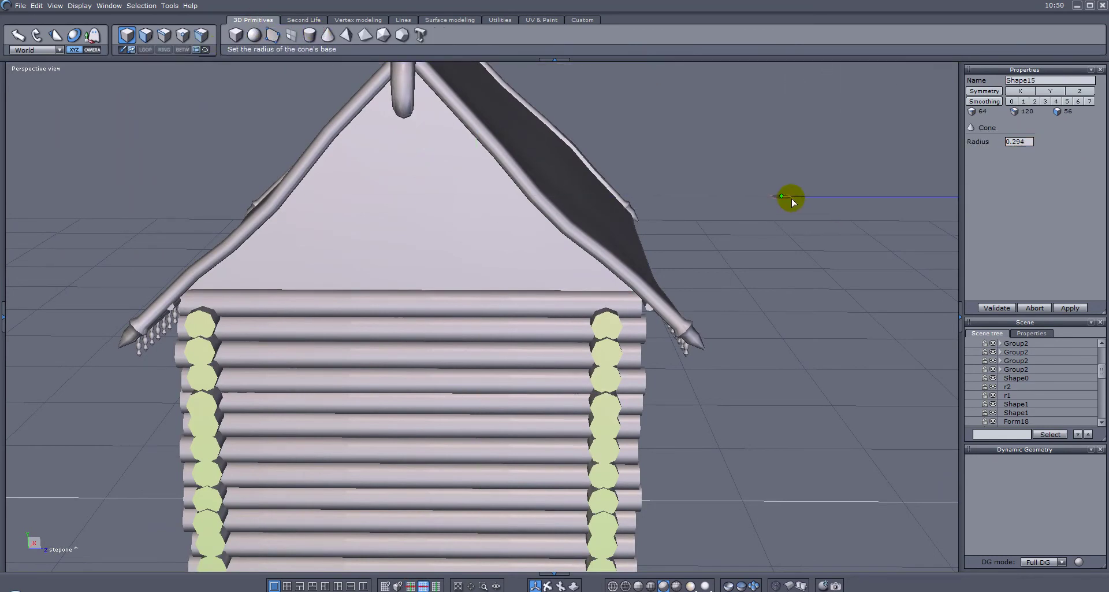
click(792, 228)
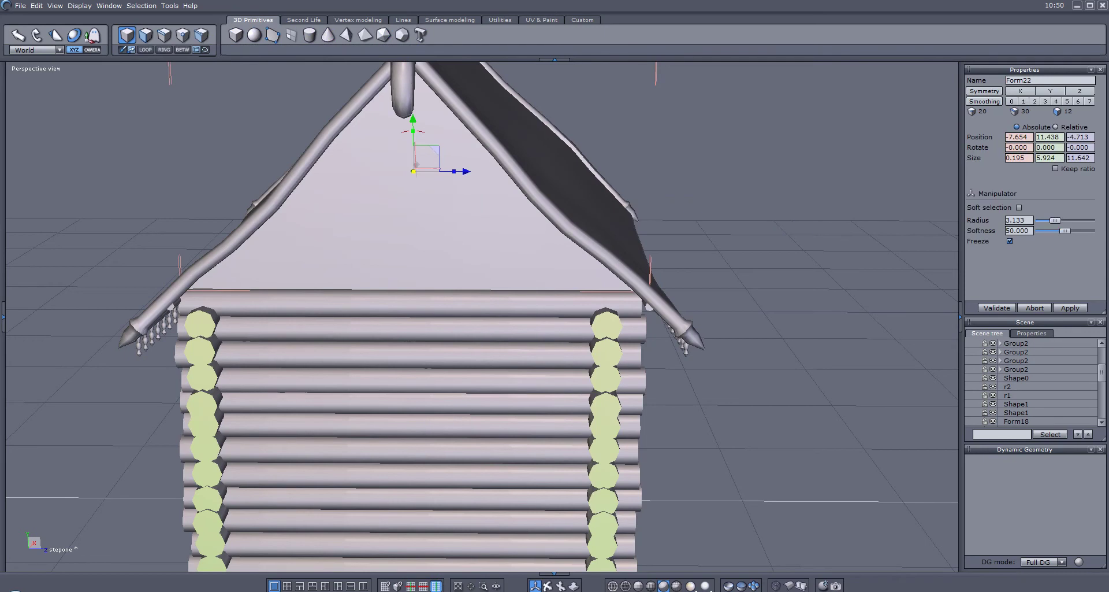
- Create an upright cylinder beside the house, about 0.451 wide and 6.002 long, with 8 points per section and 8 sections
click(310, 34)
click(766, 215)
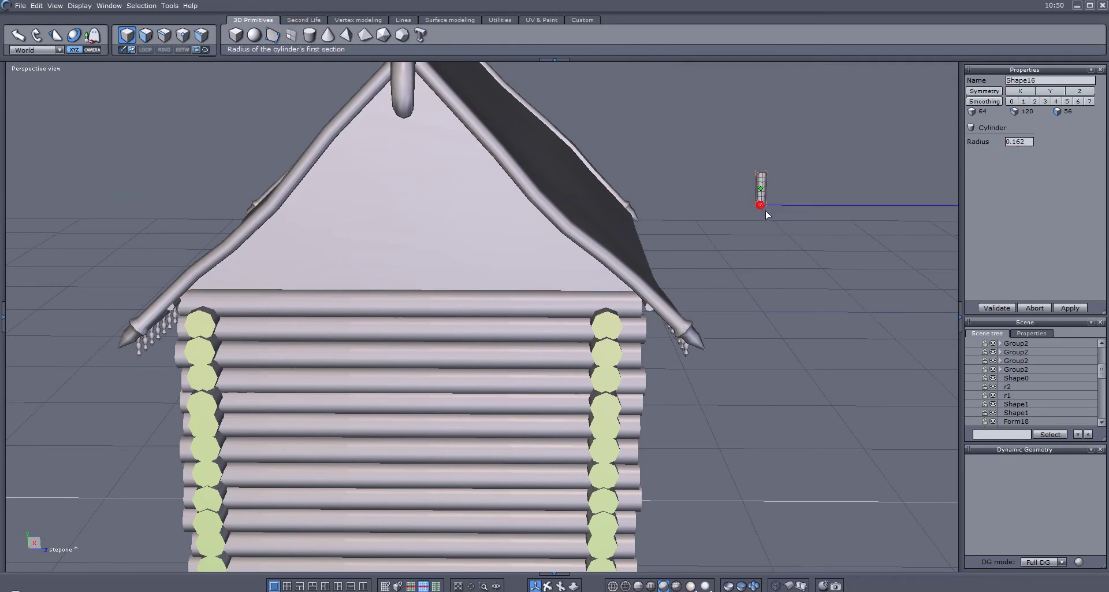
click(766, 207)
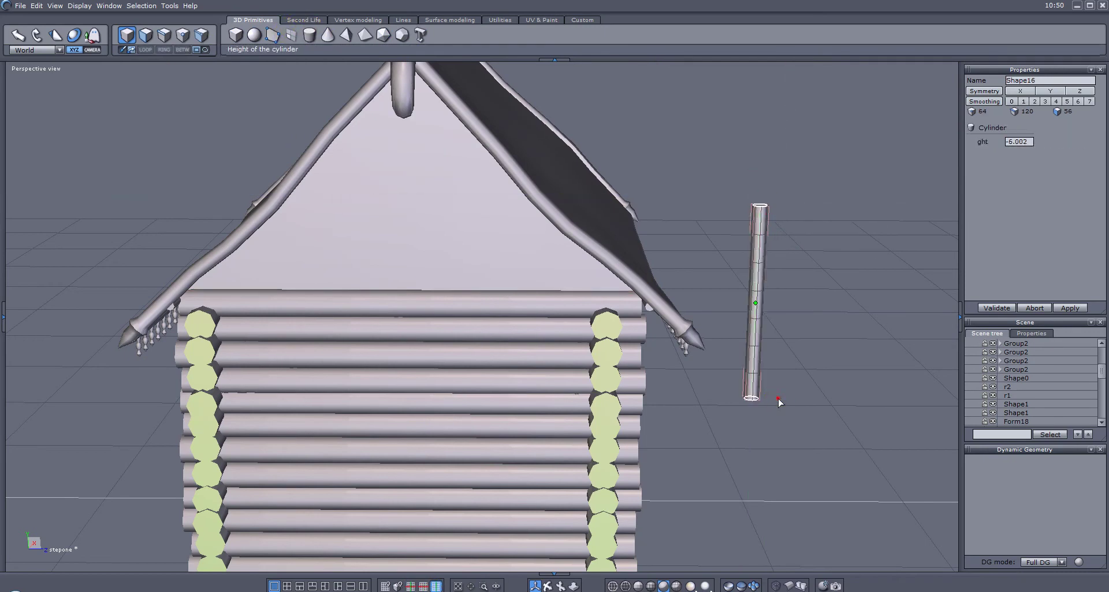
click(786, 404)
middle_drag(785, 405, 791, 438)
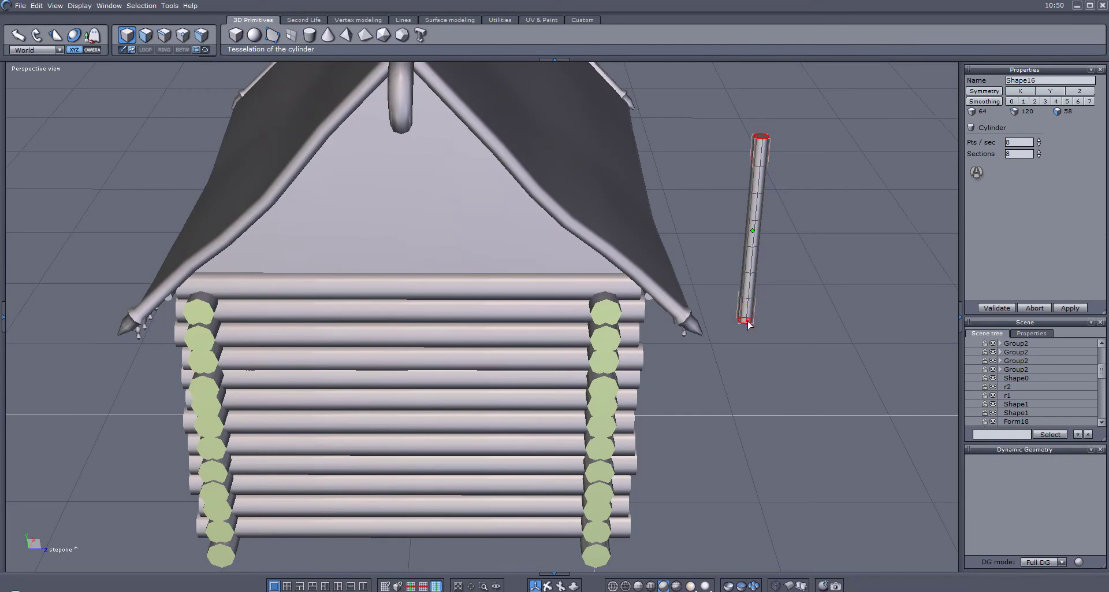
key(Return)
- Rotate the cylinder to lie horizontally along Z and move it to the end wall at about X -8.434, Z -5.410
middle_drag(748, 325, 723, 242)
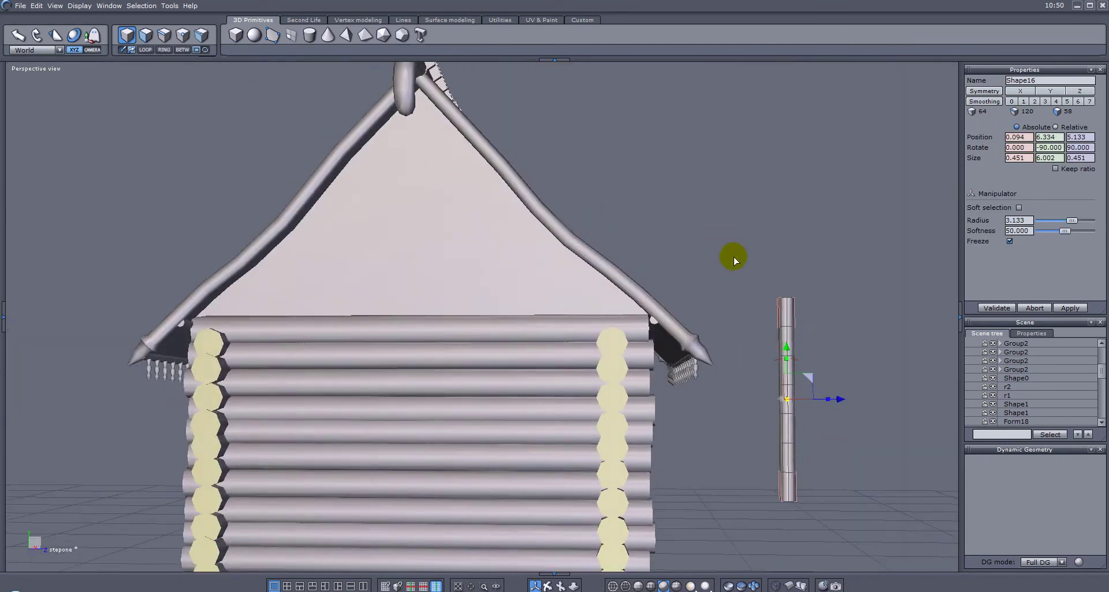
click(798, 360)
drag(841, 398, 486, 385)
middle_drag(349, 374, 867, 407)
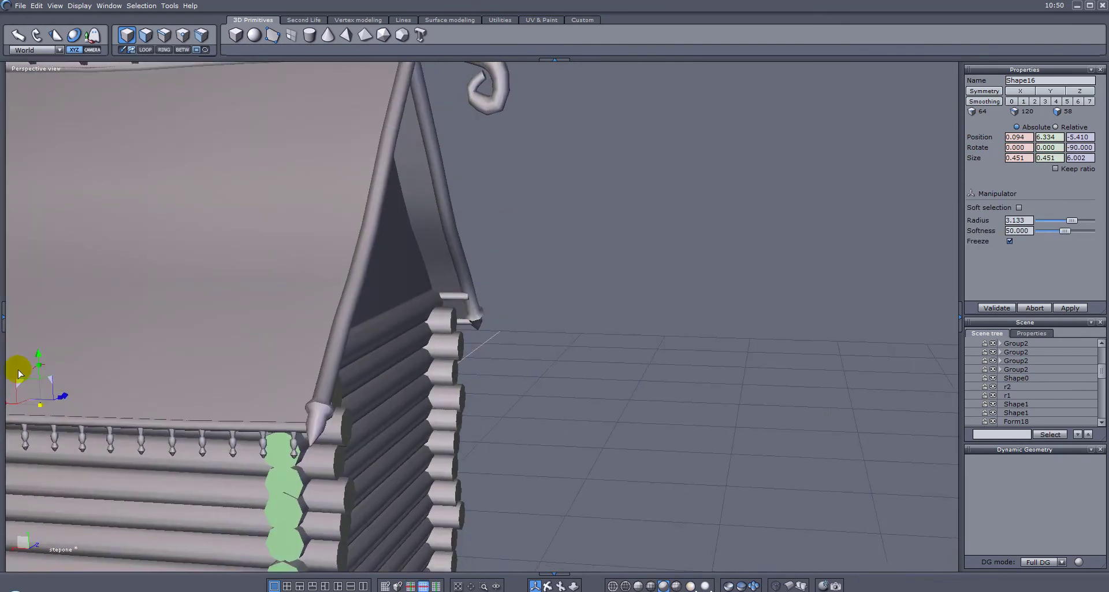
right_drag(7, 402, 27, 396)
drag(31, 397, 376, 417)
middle_drag(426, 414, 164, 390)
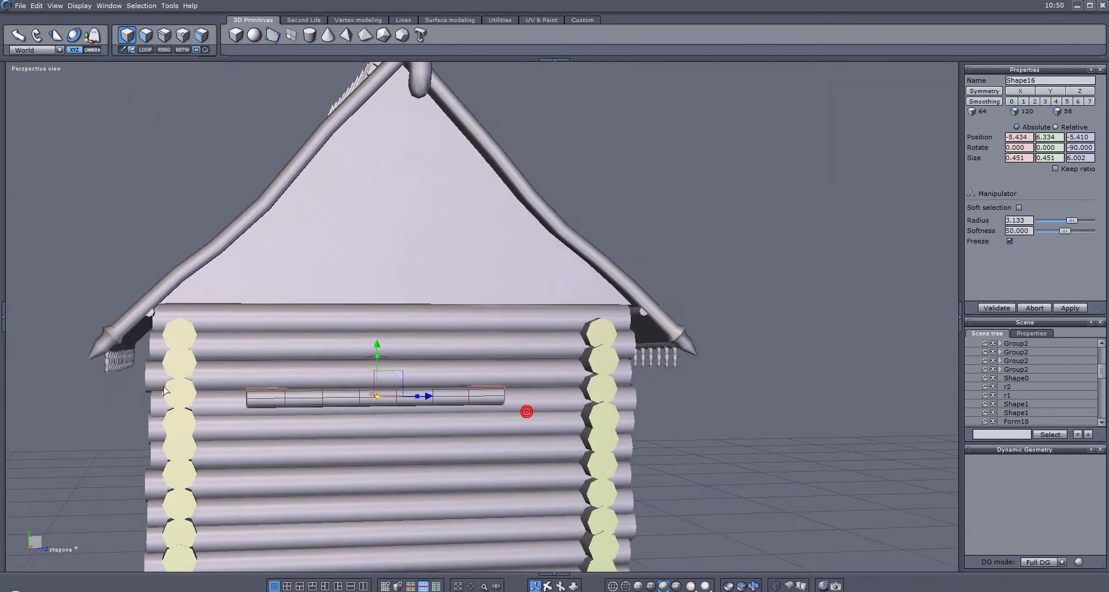
- Scale the log to about 0.633 thick and move it to the gable's base at about Y 8.781, Z -4.711
scroll(409, 417, up, 2)
drag(360, 386, 409, 396)
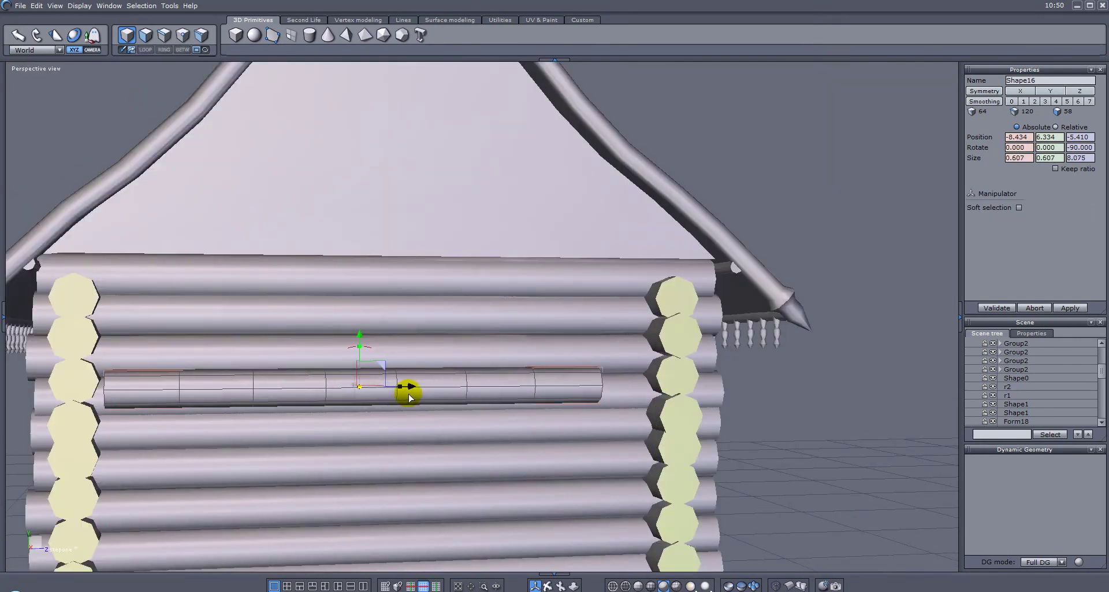
drag(359, 330, 367, 224)
middle_drag(463, 271, 393, 271)
drag(420, 281, 441, 282)
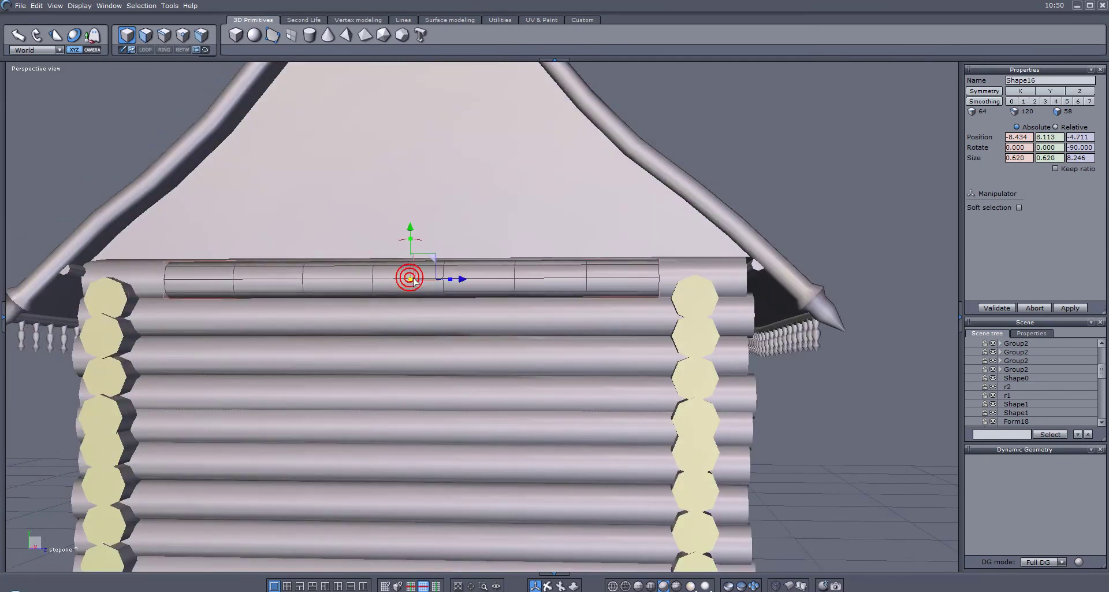
drag(403, 230, 396, 185)
right_drag(397, 185, 663, 224)
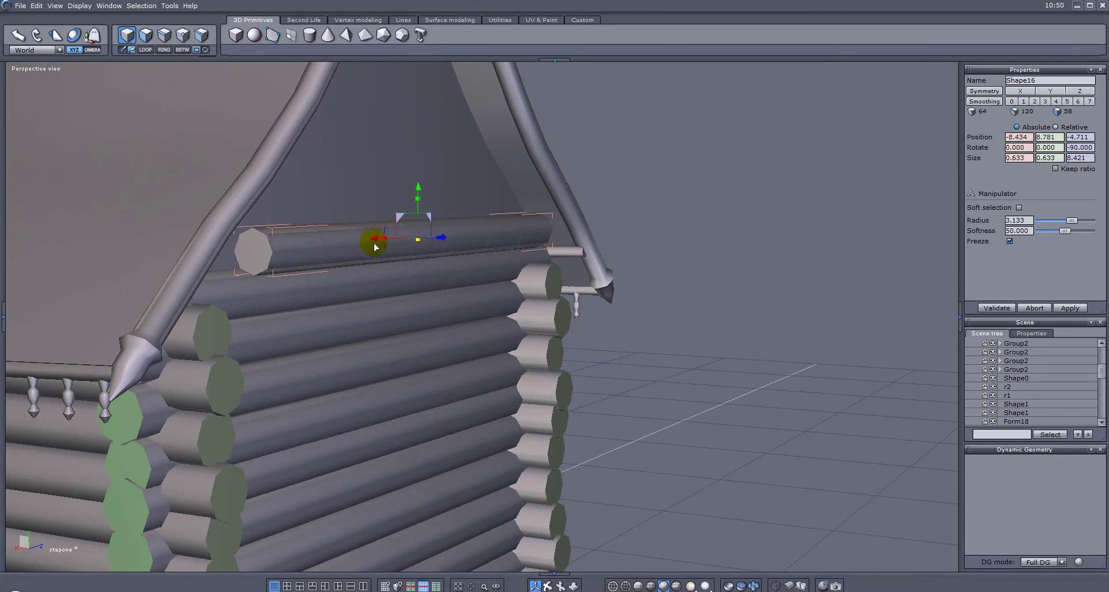
- Move the log inward to about X -7.738 and stretch it along Z to a length of about 10.960
drag(373, 239, 337, 240)
right_drag(336, 241, 424, 213)
drag(453, 235, 459, 236)
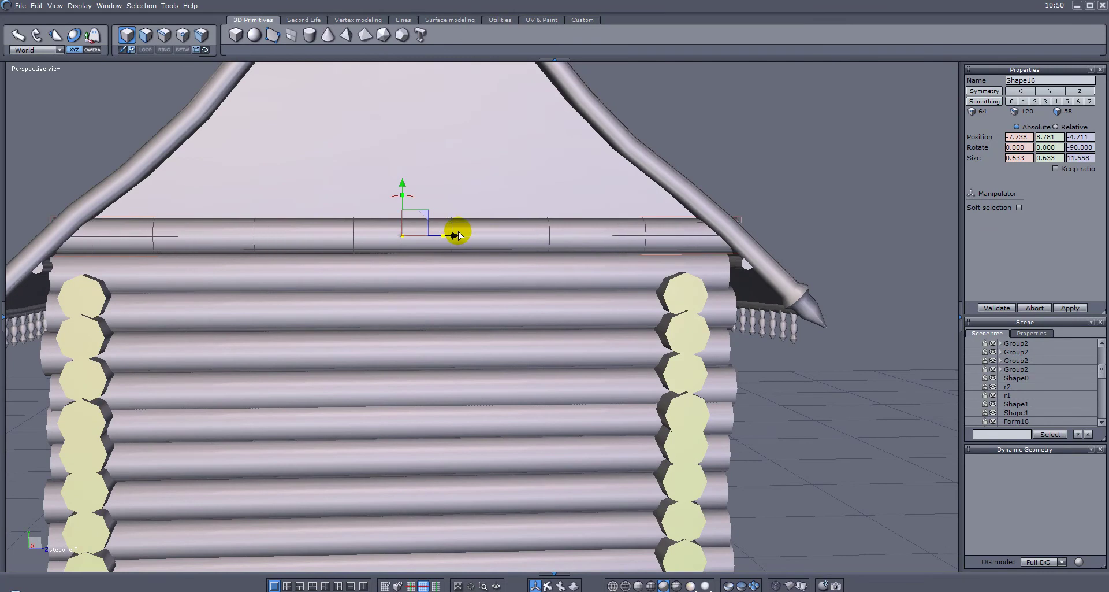
right_drag(265, 253, 305, 277)
right_drag(65, 228, 790, 228)
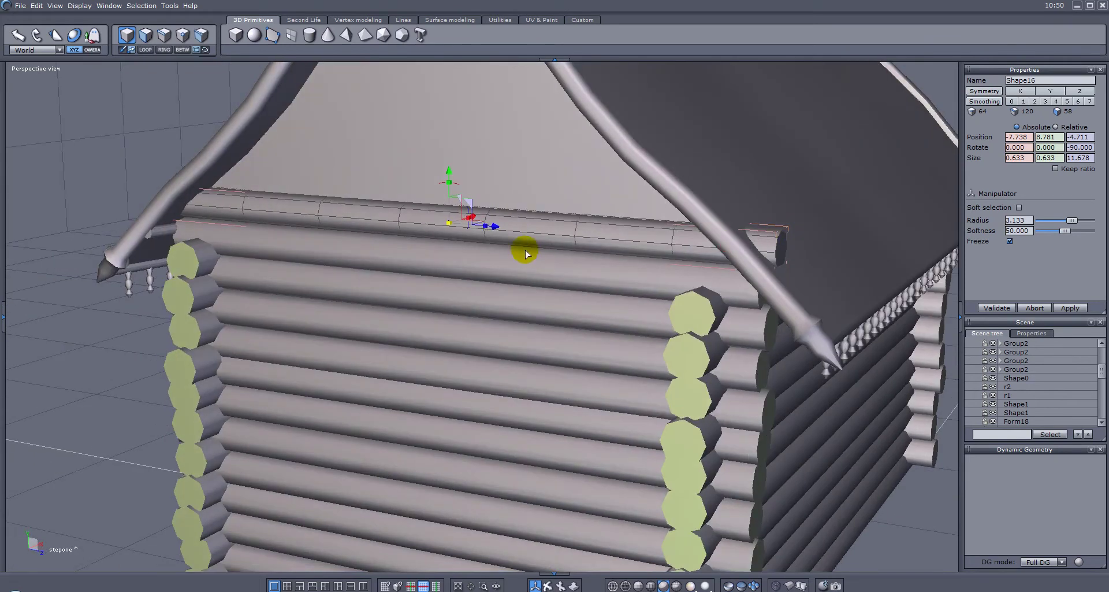
drag(489, 224, 484, 226)
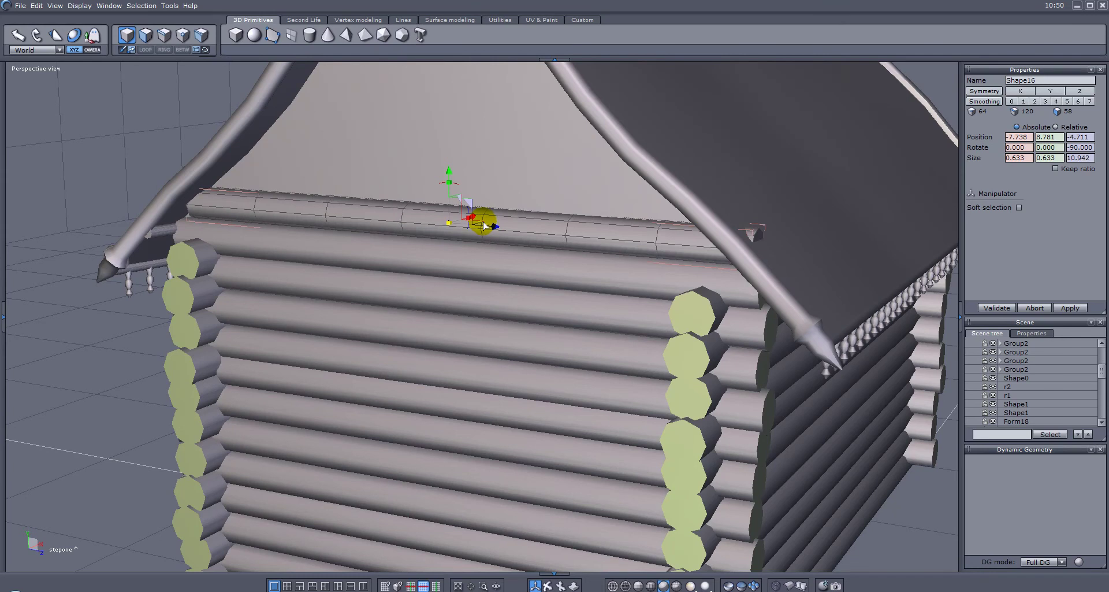
right_drag(609, 236, 666, 171)
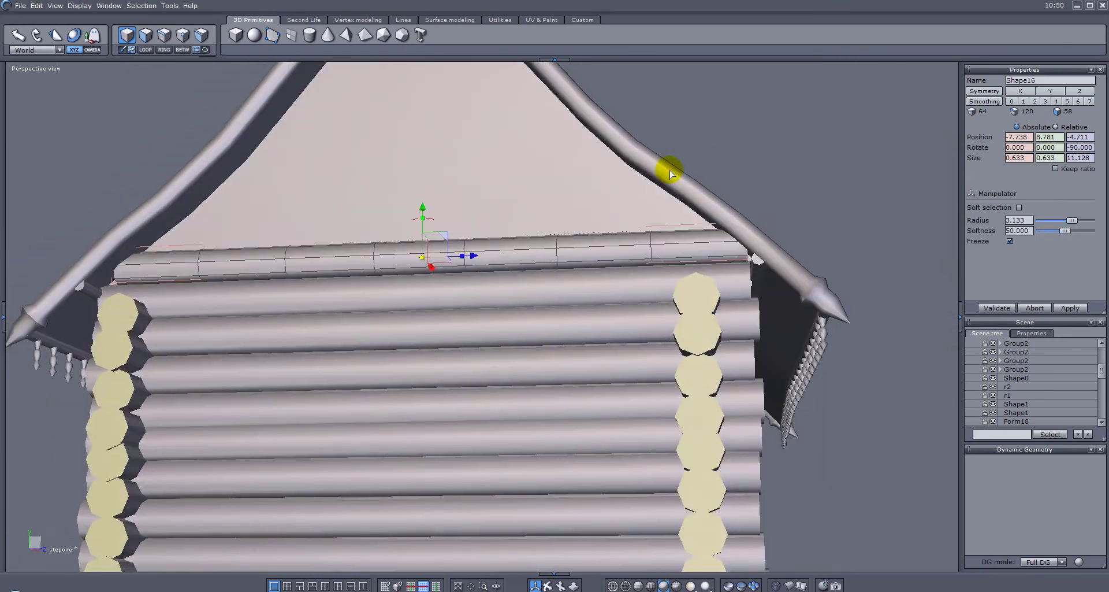
drag(462, 254, 463, 256)
middle_drag(742, 251, 495, 283)
middle_drag(706, 234, 578, 260)
- Select the log's end face near the roof edge and move it inward to about Z 0.492
click(145, 36)
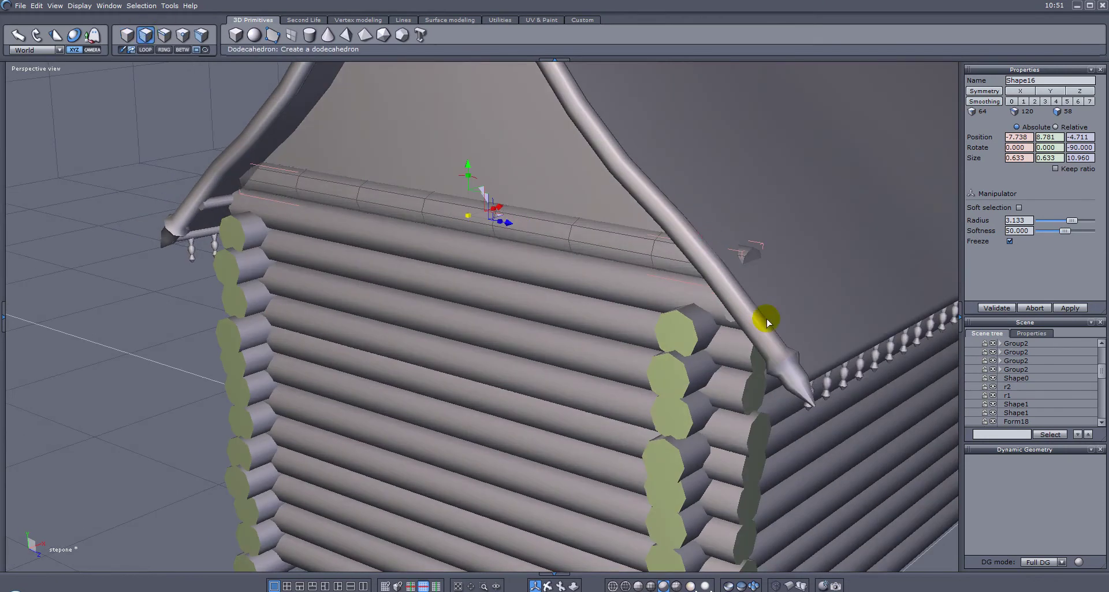
click(752, 259)
middle_drag(653, 325, 783, 317)
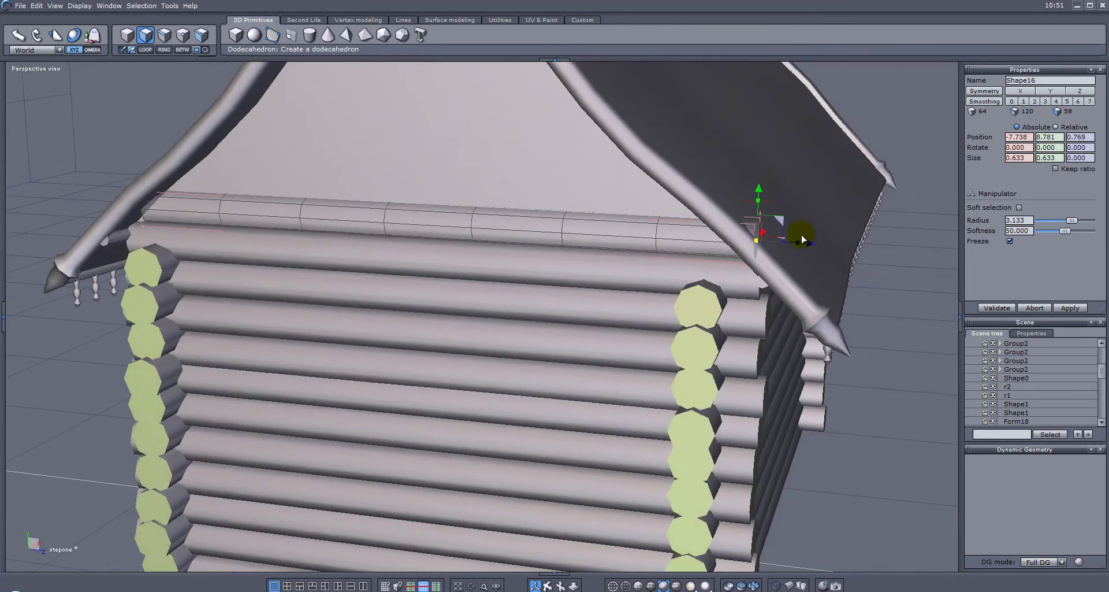
drag(809, 244, 797, 244)
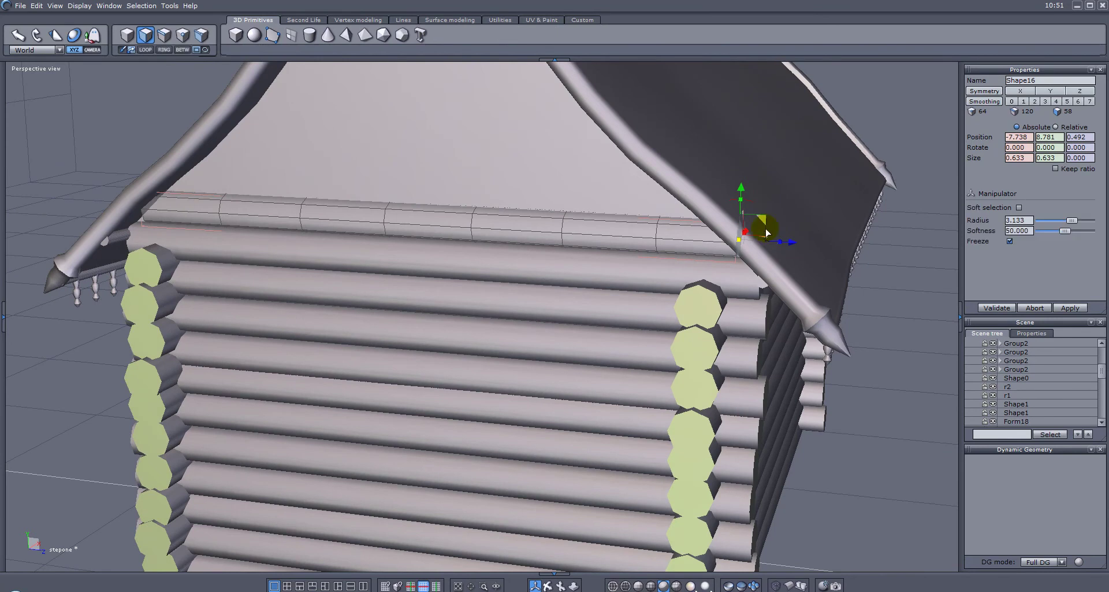
middle_drag(744, 297, 771, 255)
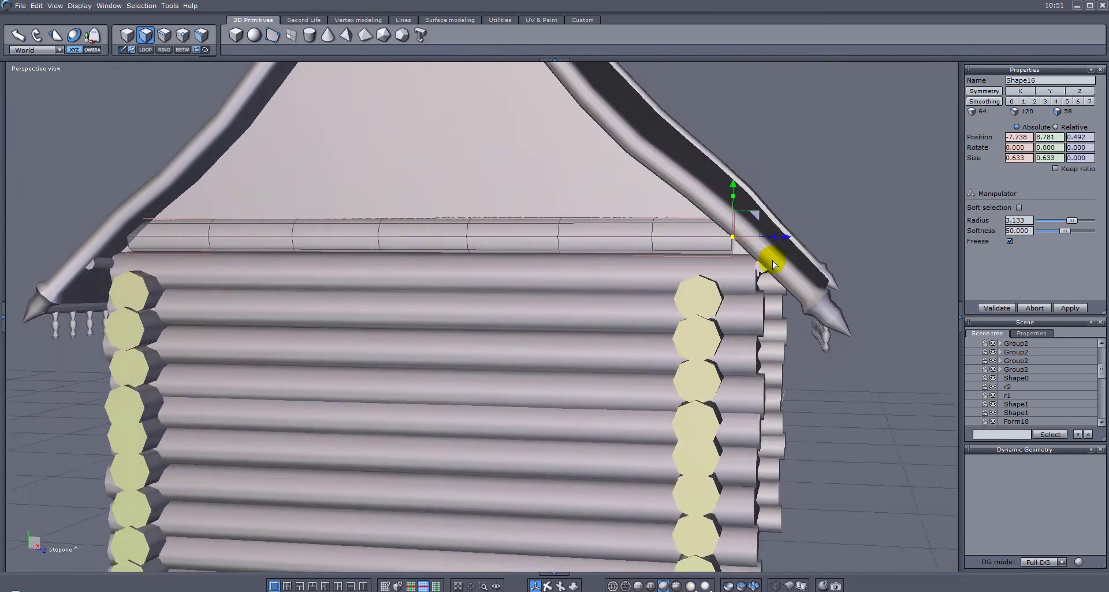
- Extrude the log's end face outward to about Z 0.895 and tilt it to follow the roof slope
shift+drag(787, 237, 793, 238)
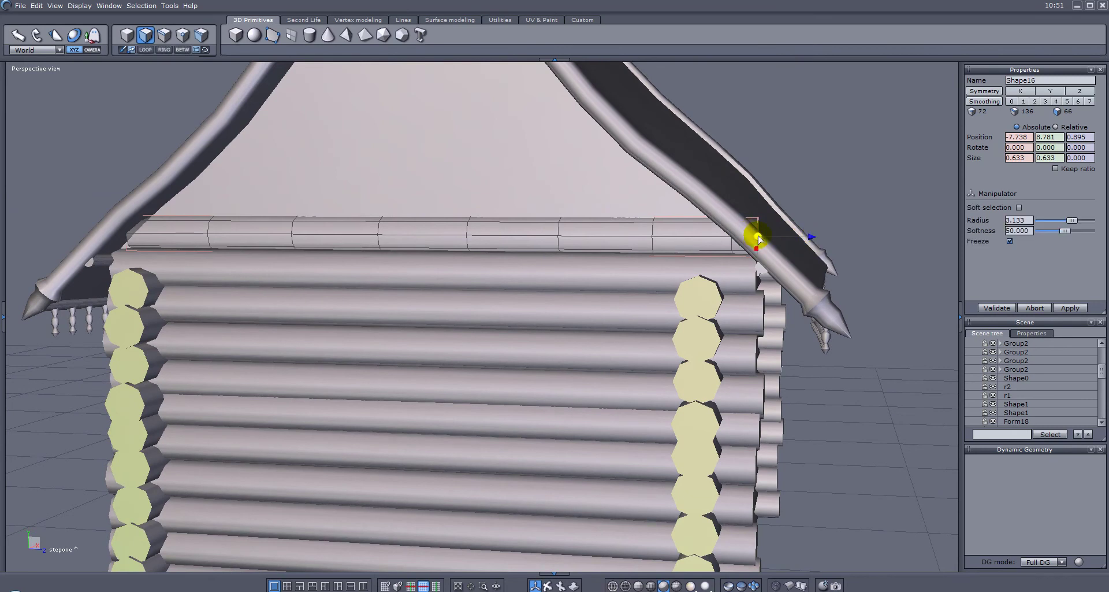
mouse_move(773, 200)
mouse_down()
mouse_move(749, 197)
mouse_move(780, 217)
mouse_up()
middle_drag(737, 224, 822, 194)
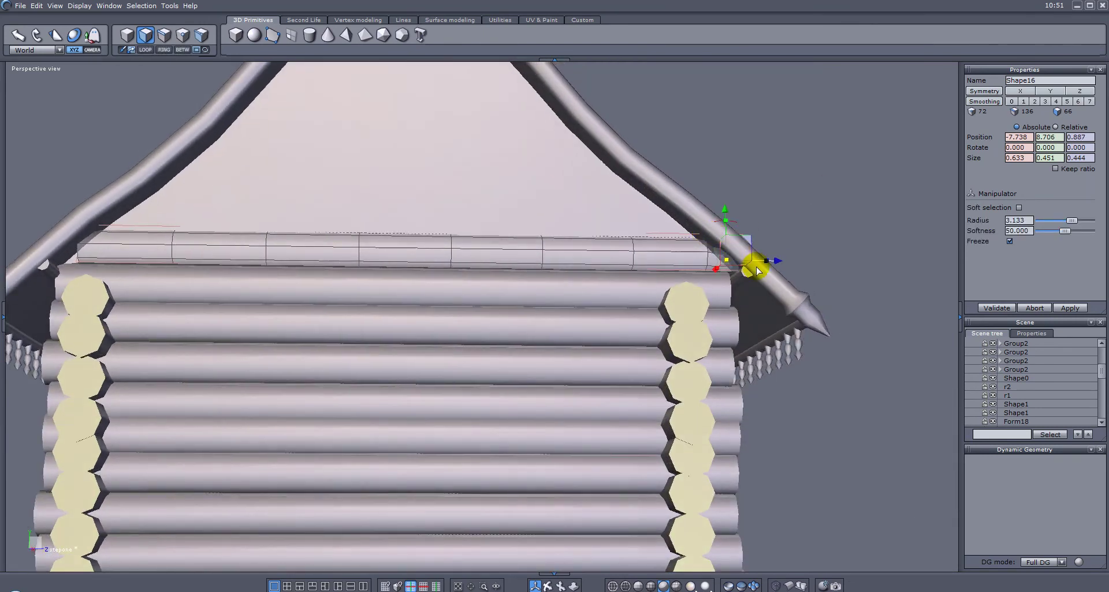
middle_drag(847, 244, 679, 296)
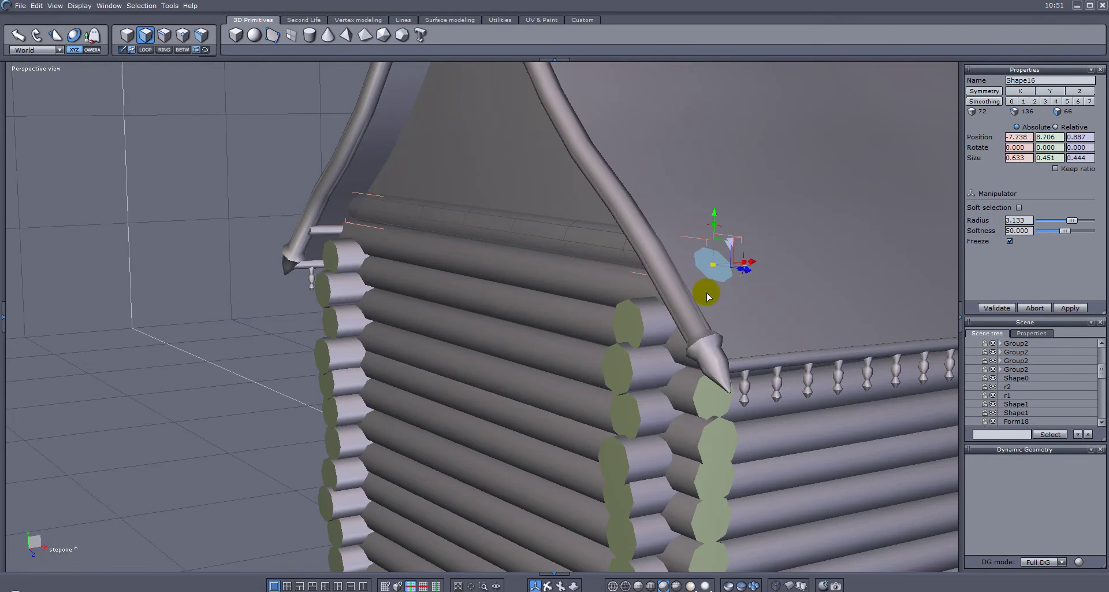
key(Escape)
middle_drag(567, 275, 847, 290)
middle_drag(700, 277, 528, 330)
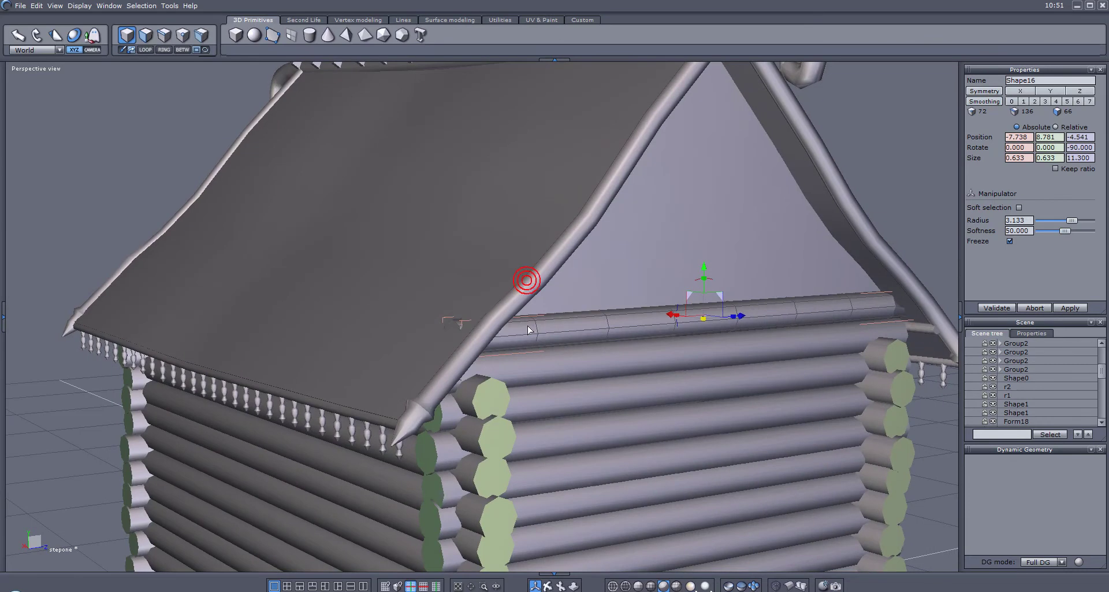
- Select the base log's opposite end face and move it inward along Z to about -10.022
click(145, 35)
click(454, 328)
middle_drag(453, 328, 585, 317)
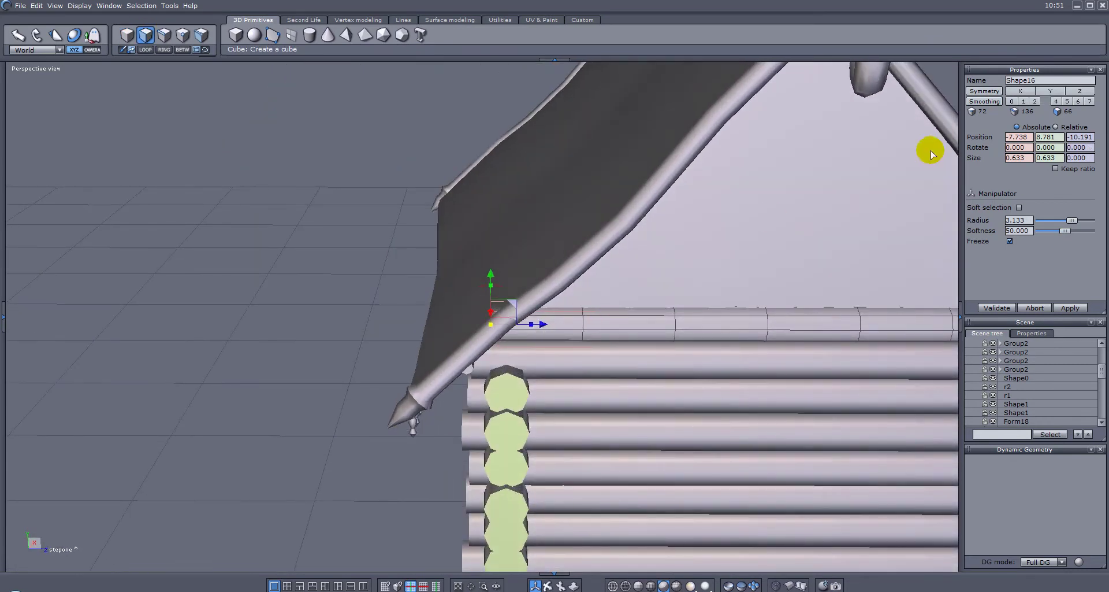
drag(542, 328, 545, 325)
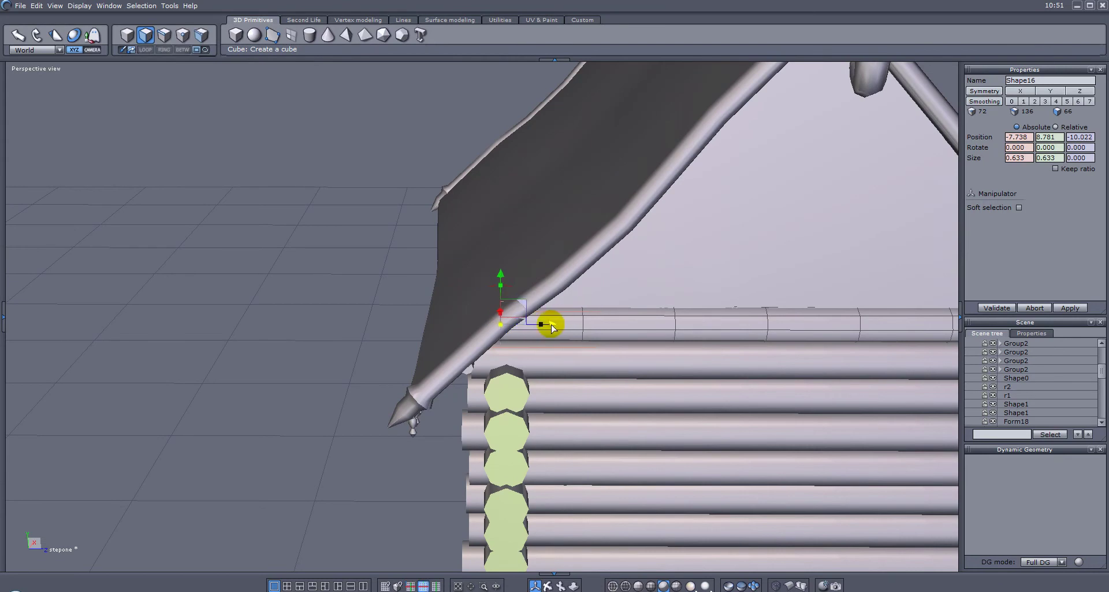
- Extrude that end face outward to about Z -10.529 and tilt it to follow the roof slope
middle_drag(562, 372, 554, 342)
click(428, 337)
click(476, 355)
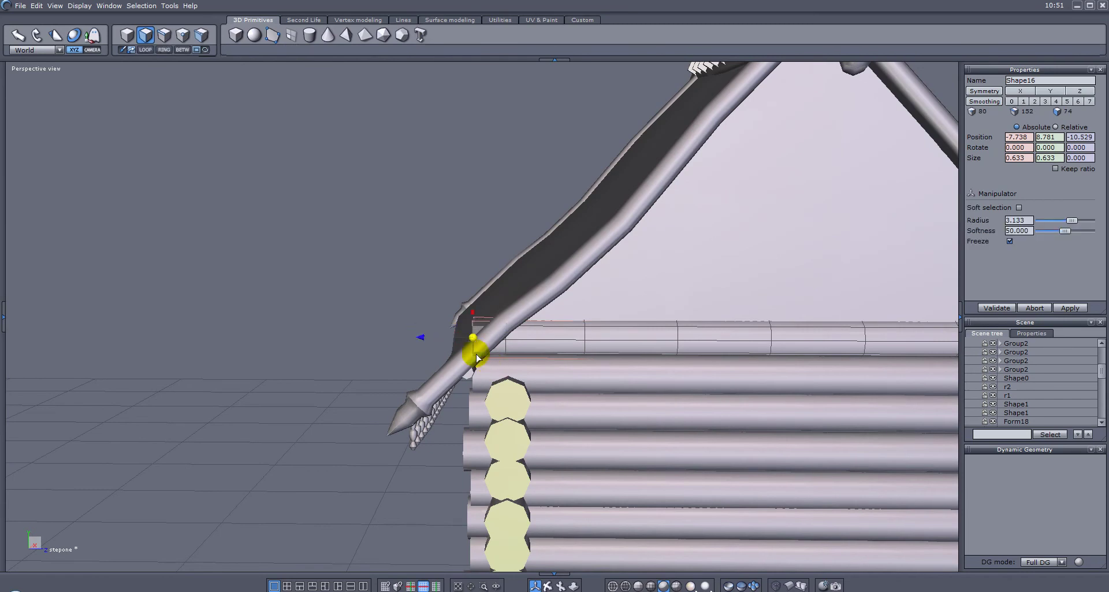
middle_drag(479, 378, 484, 370)
click(520, 279)
click(516, 306)
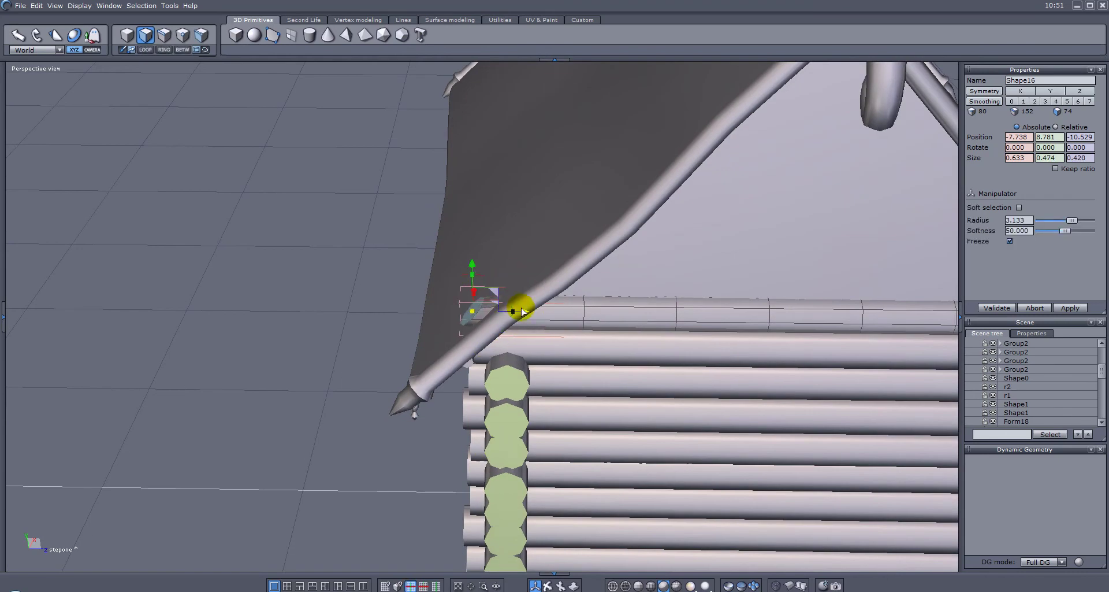
right_drag(526, 346, 505, 311)
drag(508, 313, 509, 317)
right_drag(448, 369, 542, 362)
right_drag(488, 312, 697, 288)
click(488, 305)
click(696, 289)
- Examine how both shaped ends of the gable's base log fit beneath the roof edges
right_drag(567, 351, 417, 327)
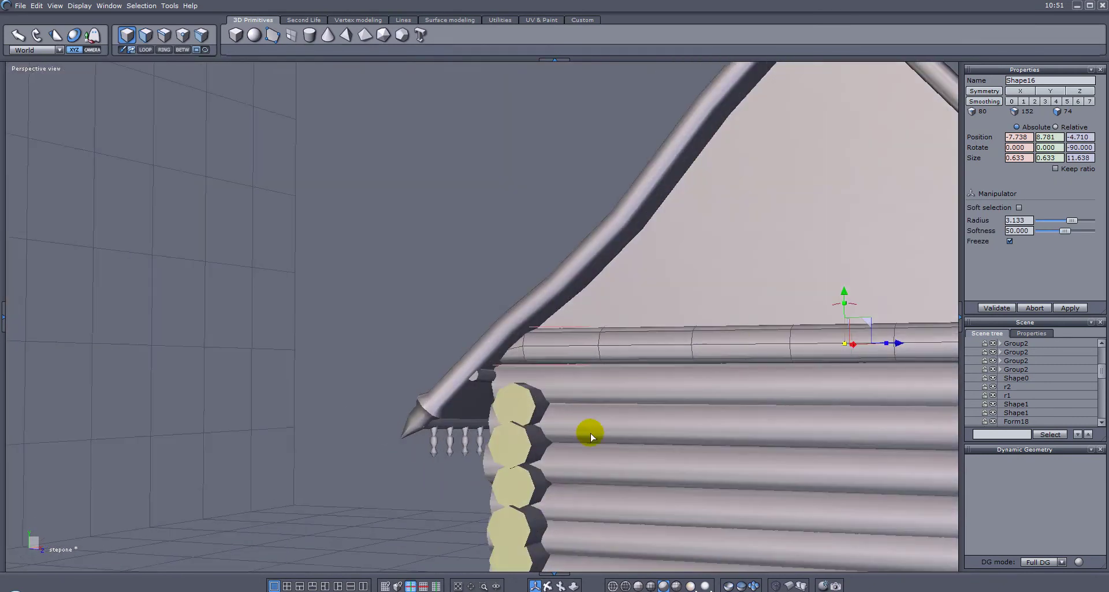
scroll(671, 390, down, 3)
right_drag(676, 364, 754, 376)
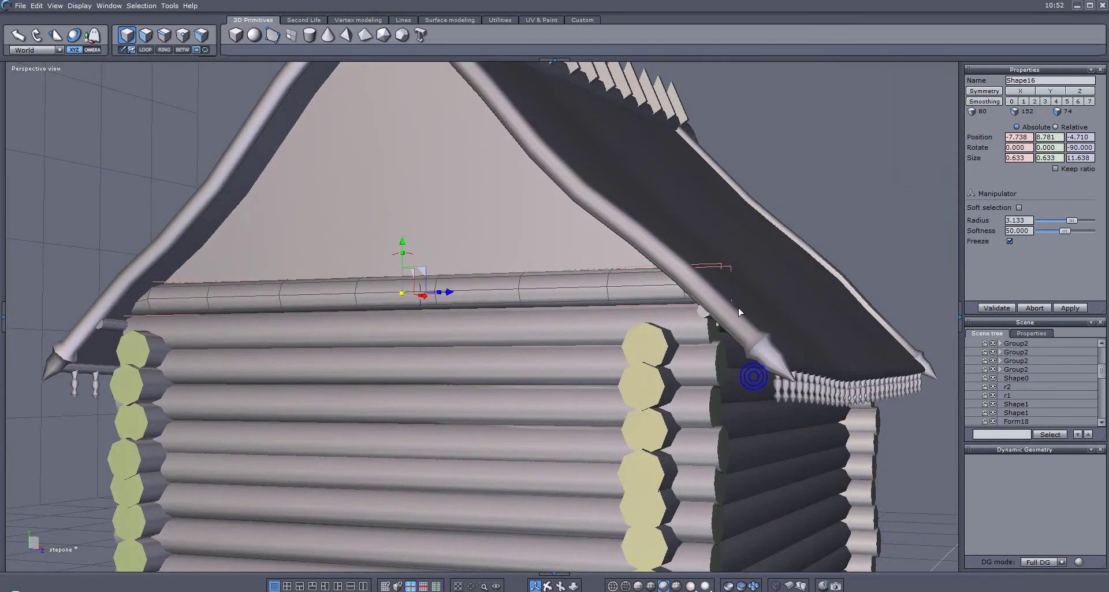
scroll(723, 272, up, 4)
middle_drag(511, 259, 602, 317)
right_drag(601, 317, 498, 352)
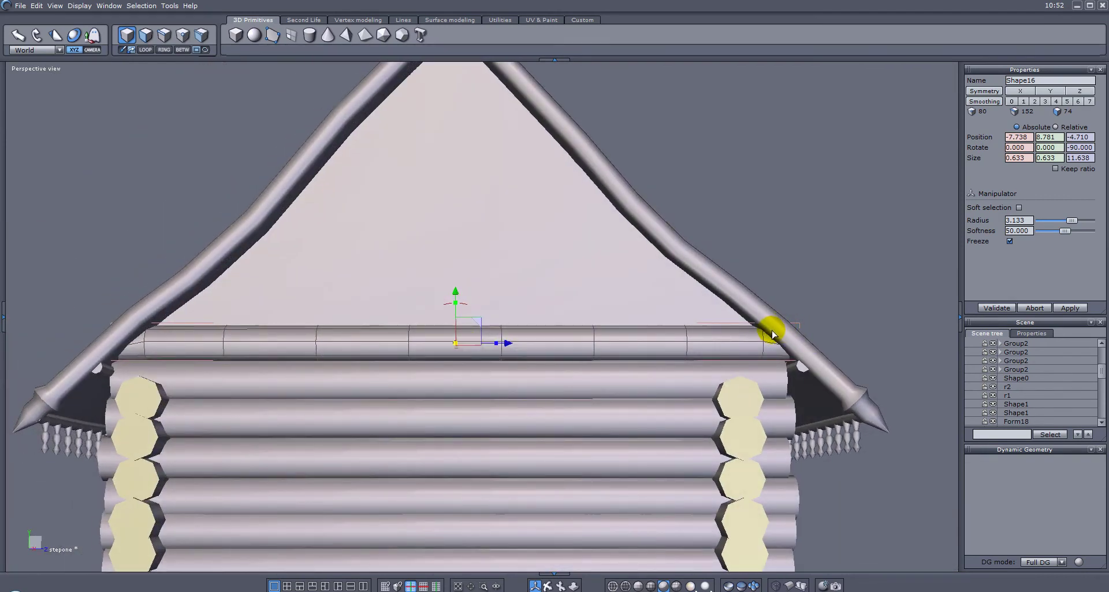
scroll(574, 345, down, 3)
right_drag(575, 345, 637, 350)
scroll(621, 338, up, 2)
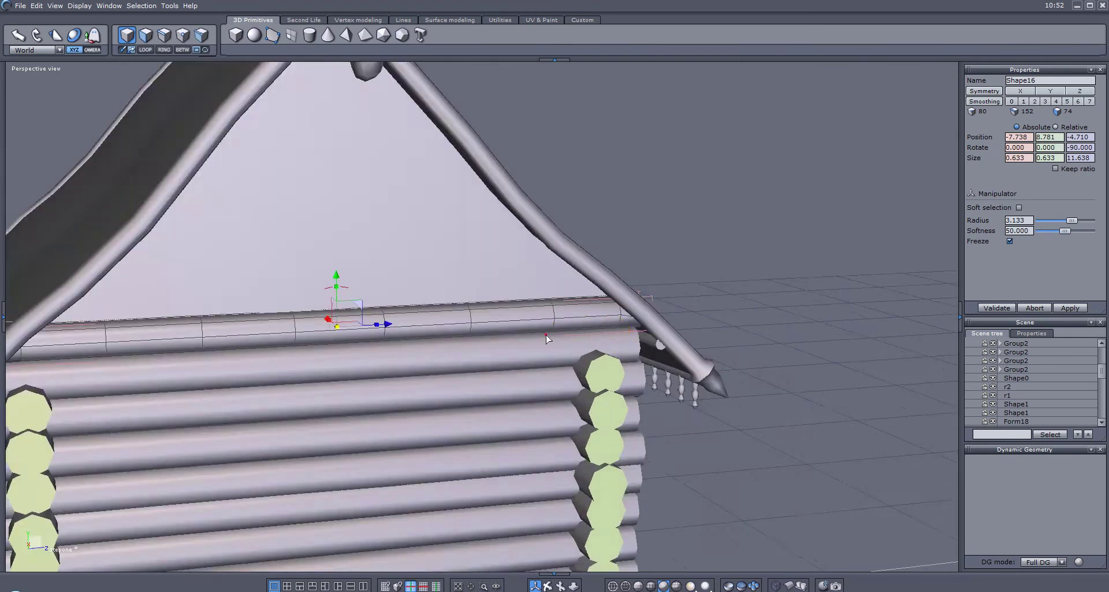
right_drag(564, 331, 547, 331)
scroll(483, 319, up, 3)
- Duplicate the base log upward to about Y 9.331 and shorten the copy to about 10.238
drag(478, 306, 482, 275)
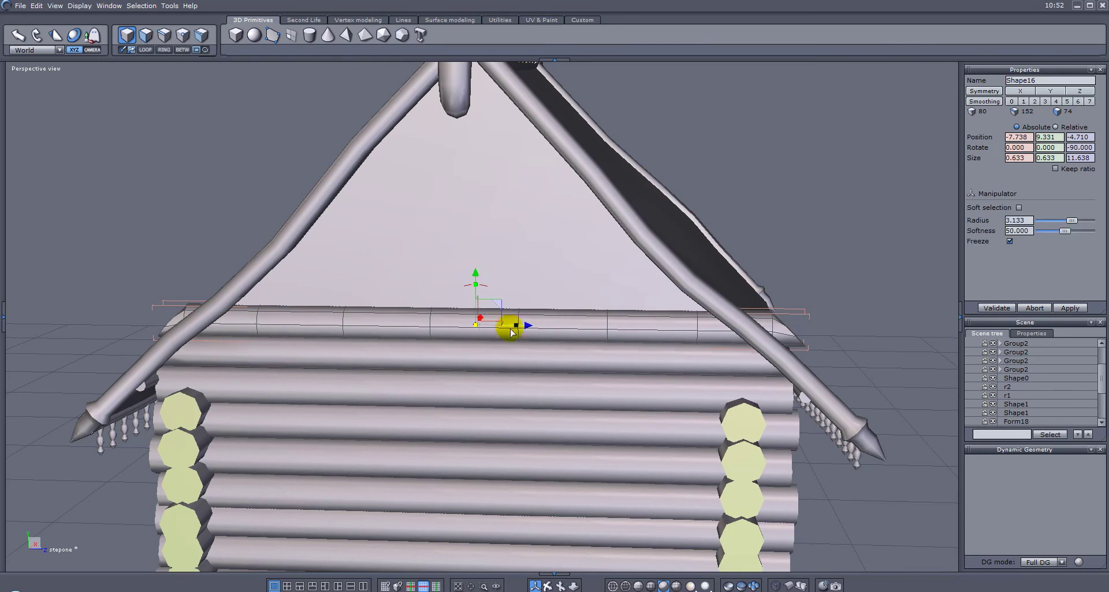
drag(516, 327, 507, 329)
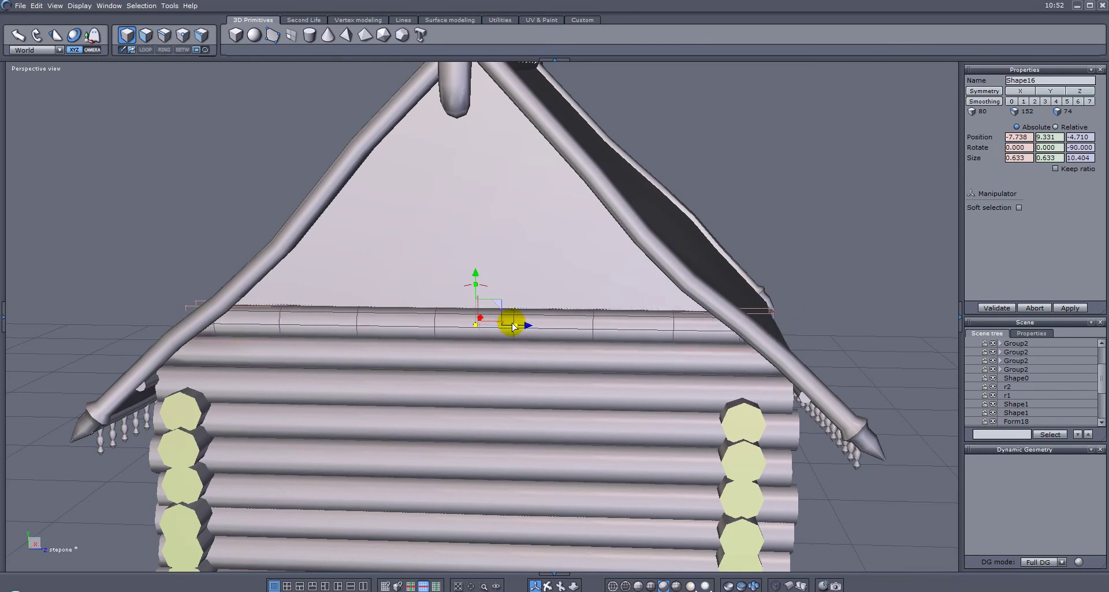
middle_drag(386, 282, 461, 269)
- Duplicate the log again to about Y 9.919 and shorten this third log to about 8.953
drag(467, 295, 466, 250)
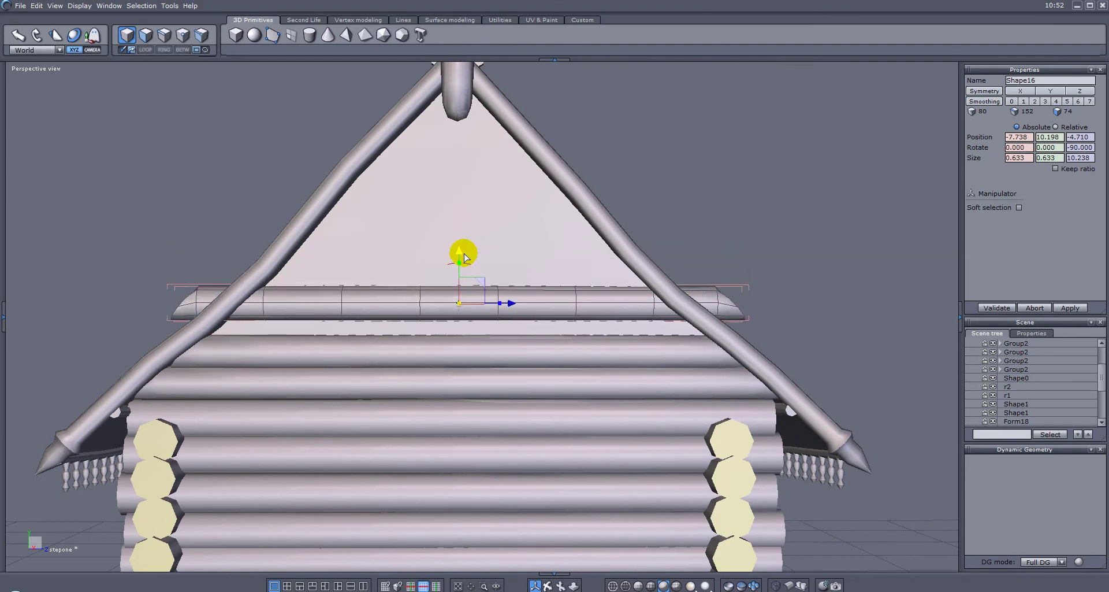
drag(463, 299, 501, 322)
mouse_move(411, 293)
middle_down()
mouse_move(515, 334)
mouse_move(537, 319)
mouse_move(371, 332)
mouse_move(157, 315)
middle_up()
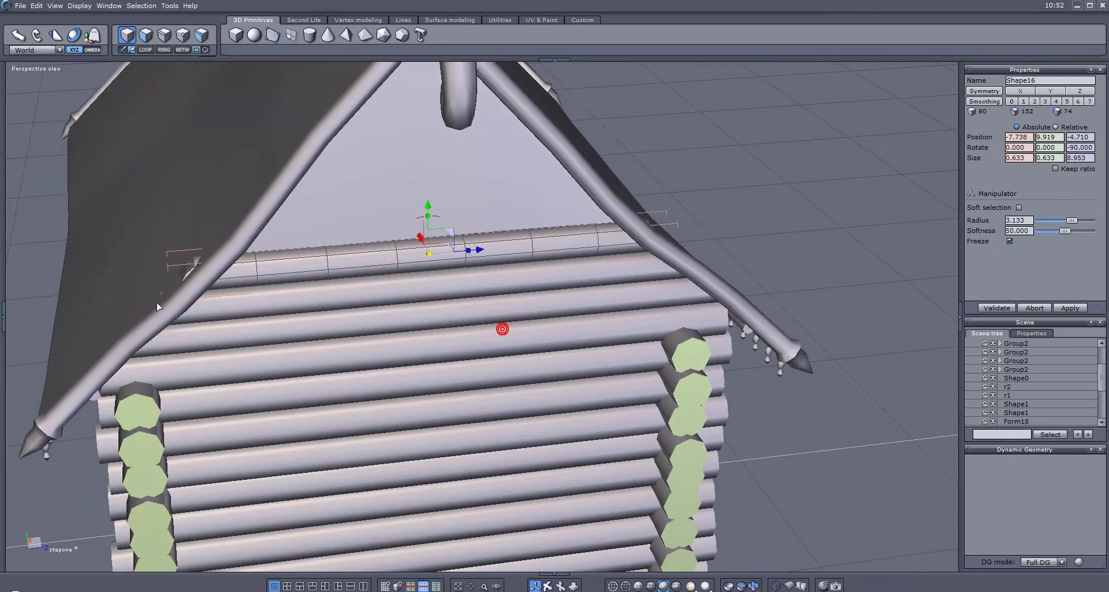
mouse_move(255, 269)
middle_down()
mouse_move(470, 250)
mouse_move(584, 223)
mouse_move(237, 324)
middle_up()
middle_drag(349, 326, 754, 255)
middle_drag(793, 222, 797, 232)
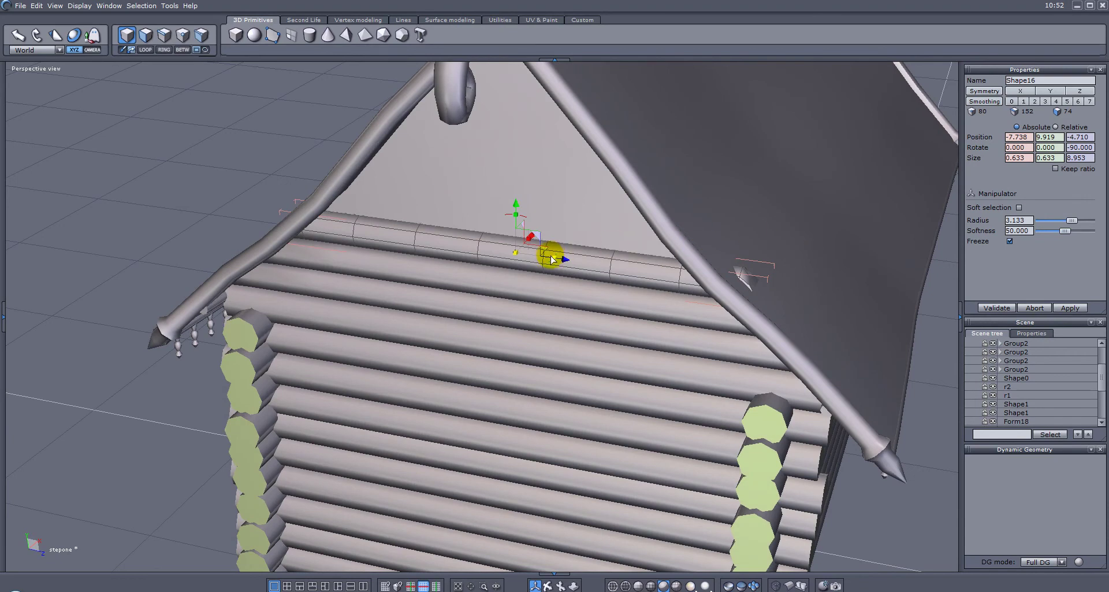
- Select the edge loop at the top log's protruding end and adjust it to the roof slope, centred at about Y 9.807, Z -0.476
scroll(807, 278, up, 3)
middle_drag(799, 282, 787, 323)
middle_drag(742, 222, 774, 151)
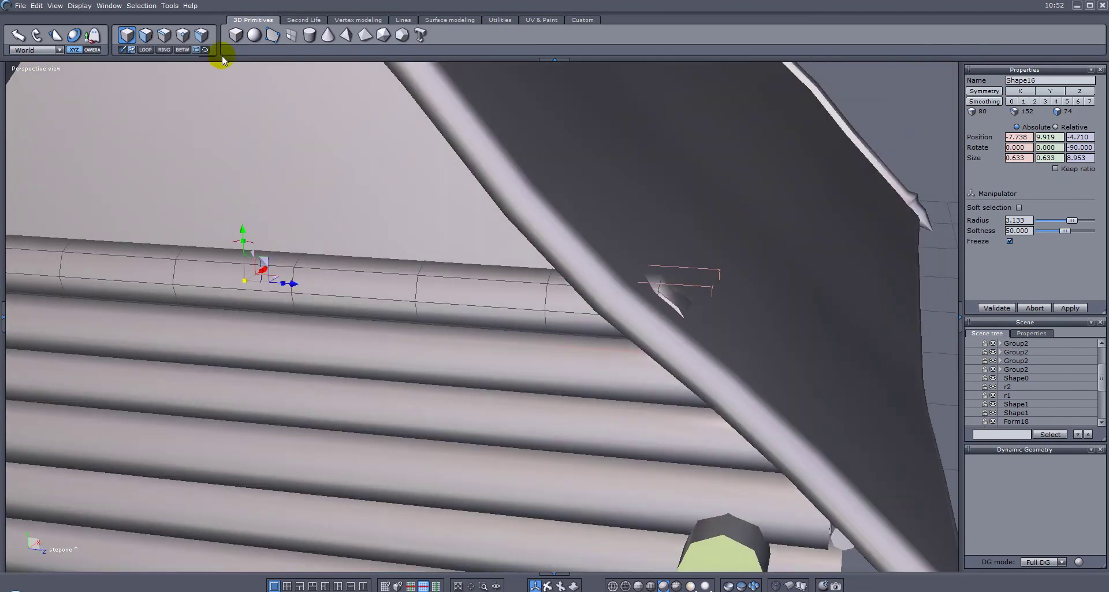
click(167, 35)
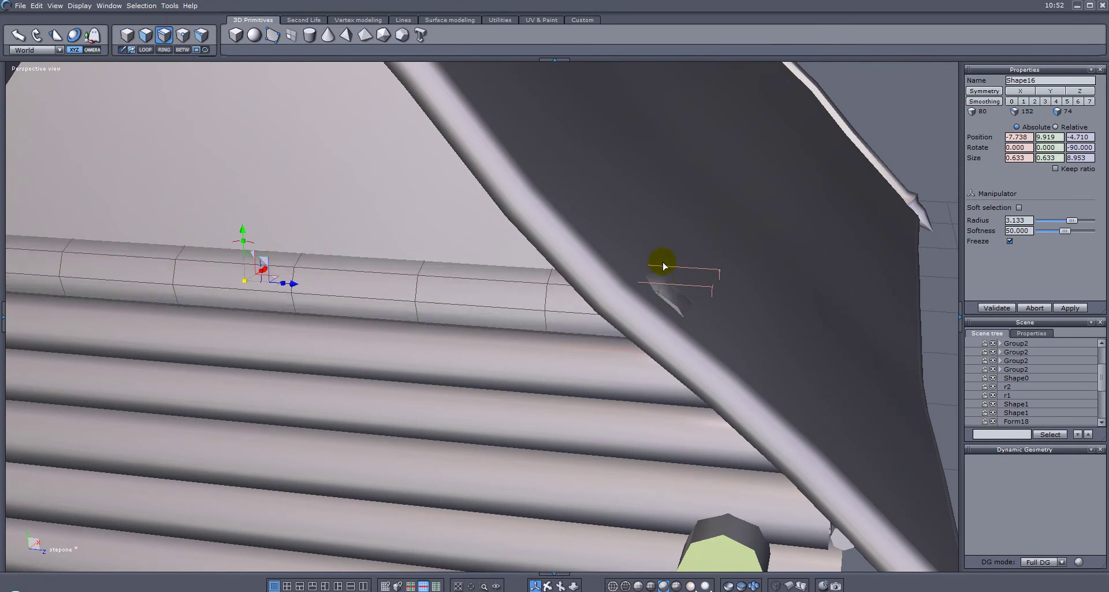
click(662, 282)
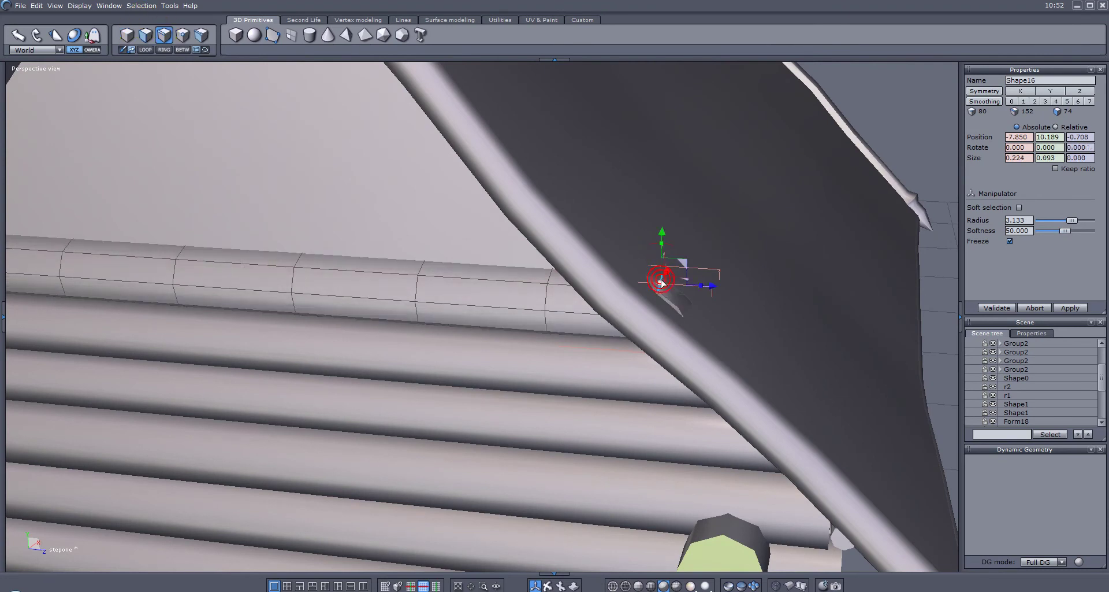
drag(712, 312, 691, 312)
mouse_move(781, 307)
alt+mouse_down()
mouse_move(786, 386)
mouse_move(758, 389)
mouse_move(762, 296)
alt+mouse_up()
click(696, 232)
key(l)
drag(763, 273, 743, 264)
alt+drag(668, 289, 766, 154)
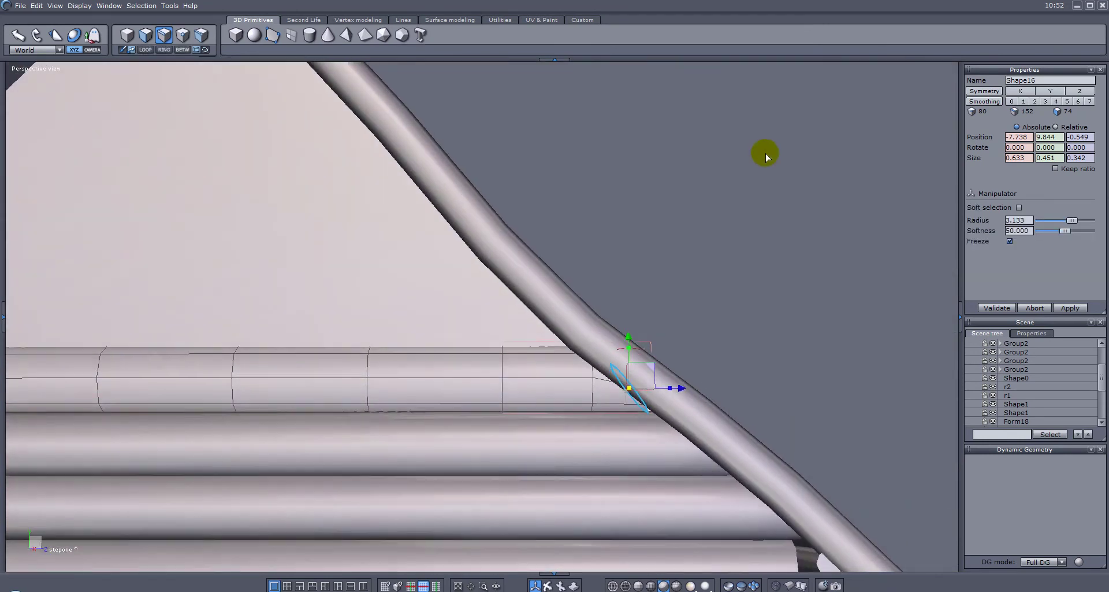
drag(640, 348, 664, 371)
- Select the edge loop near the top log's opposite end and reshape that end to sit under the roof
alt+drag(528, 366, 335, 415)
alt+right_drag(193, 260, 612, 218)
alt+drag(527, 347, 728, 358)
mouse_move(562, 376)
alt+right_down()
mouse_move(638, 336)
mouse_move(647, 342)
mouse_move(551, 283)
alt+right_up()
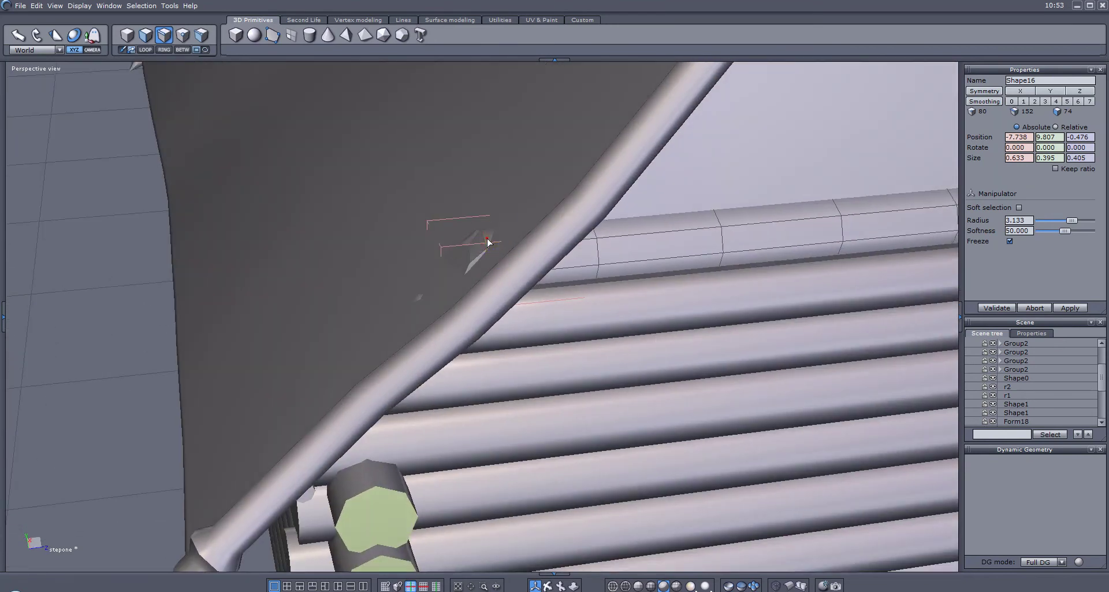
drag(485, 216, 550, 253)
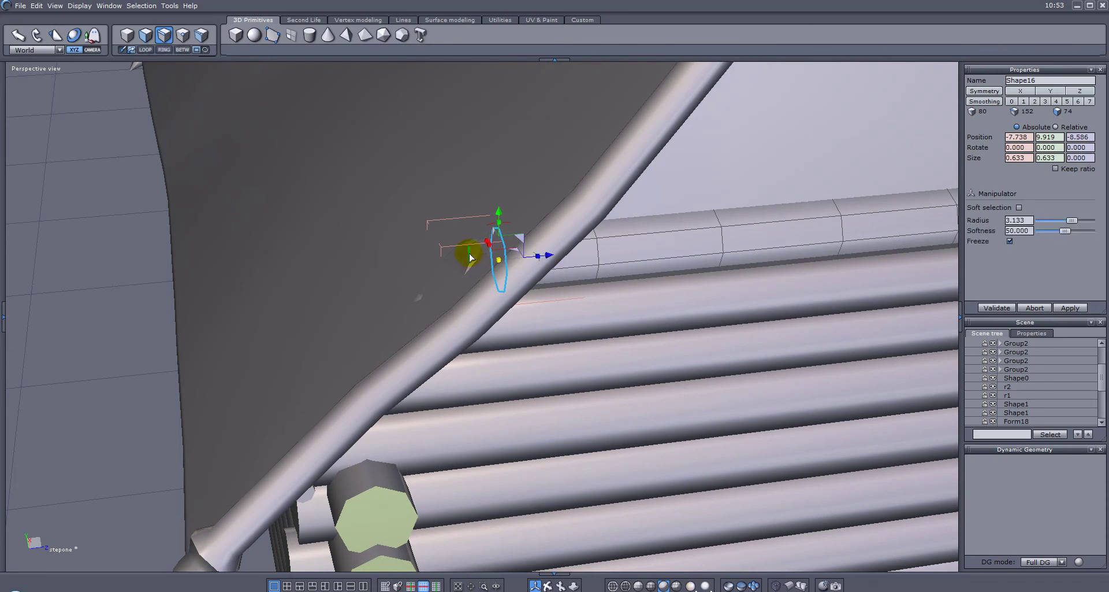
click(629, 300)
key(l)
alt+drag(579, 296, 519, 311)
middle_drag(520, 313, 682, 317)
key(Escape)
mouse_move(560, 348)
middle_down()
mouse_move(664, 339)
mouse_move(583, 221)
middle_up()
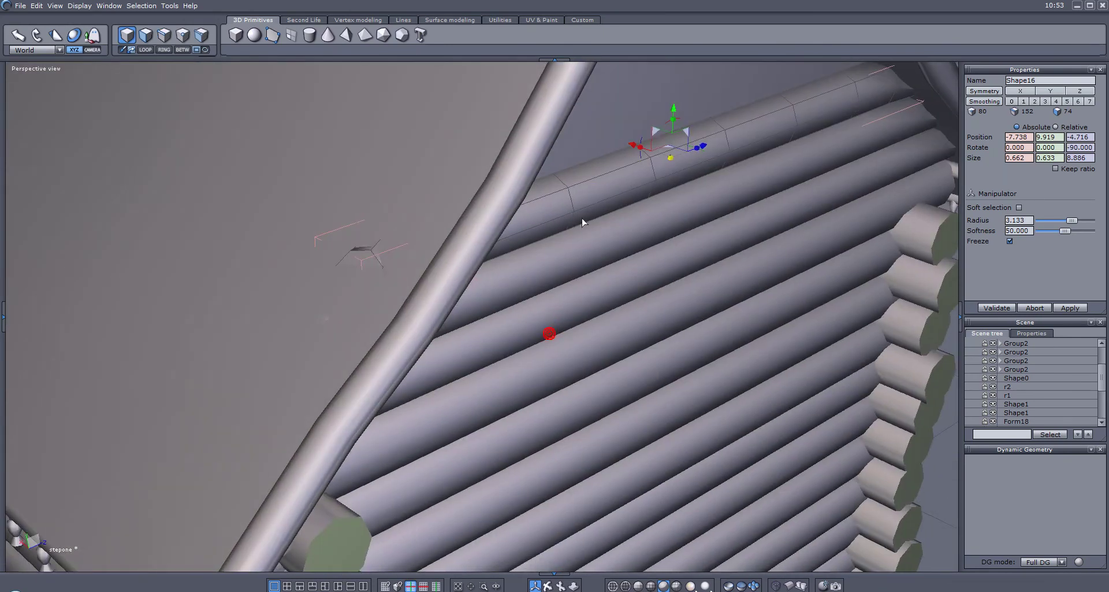
- Move the top log's slanted end face inward beneath the roof, making the log about 8.832 long
click(146, 34)
click(359, 254)
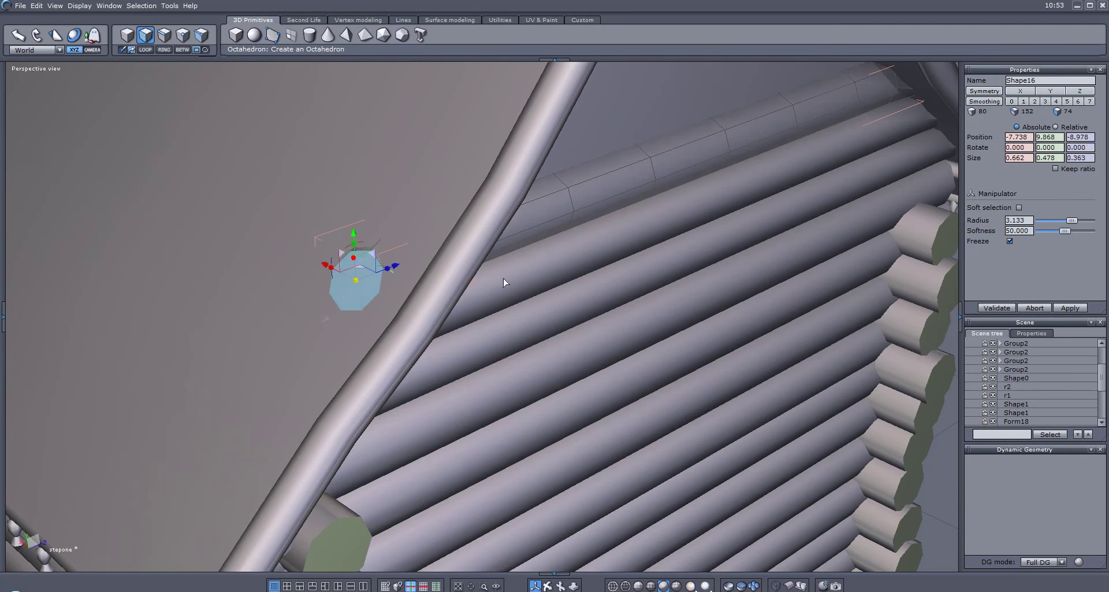
middle_drag(365, 259, 357, 282)
click(542, 284)
drag(529, 269, 537, 270)
key(Escape)
mouse_move(577, 272)
middle_down()
mouse_move(803, 240)
mouse_move(728, 270)
mouse_move(578, 276)
middle_up()
- Select the log below and slightly adjust its end face near the same roof edge
click(569, 354)
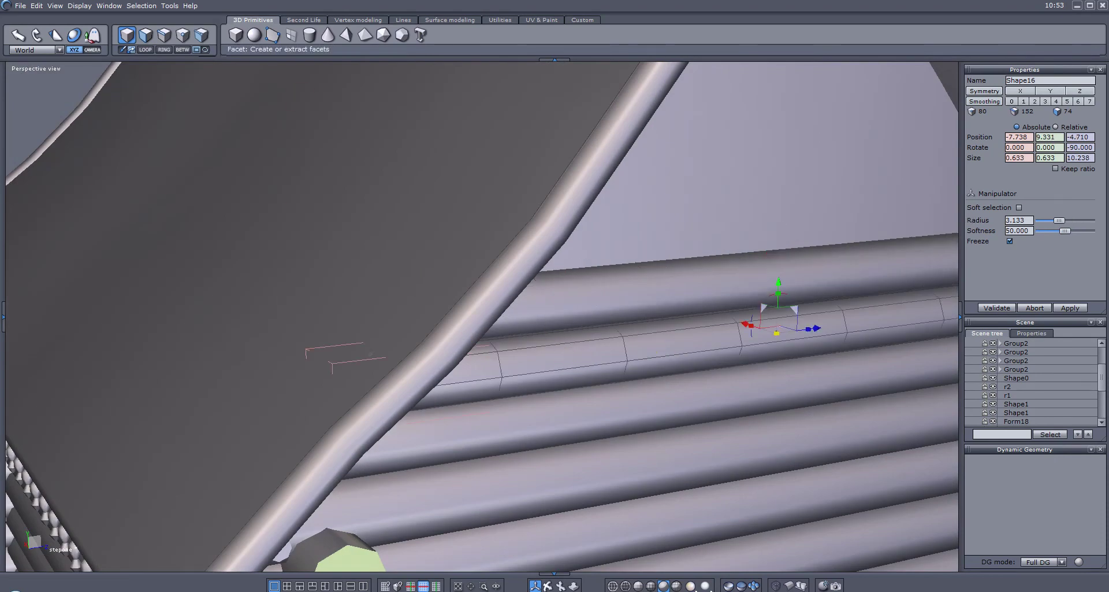
click(149, 38)
click(367, 366)
click(416, 371)
drag(413, 362, 417, 361)
key(Escape)
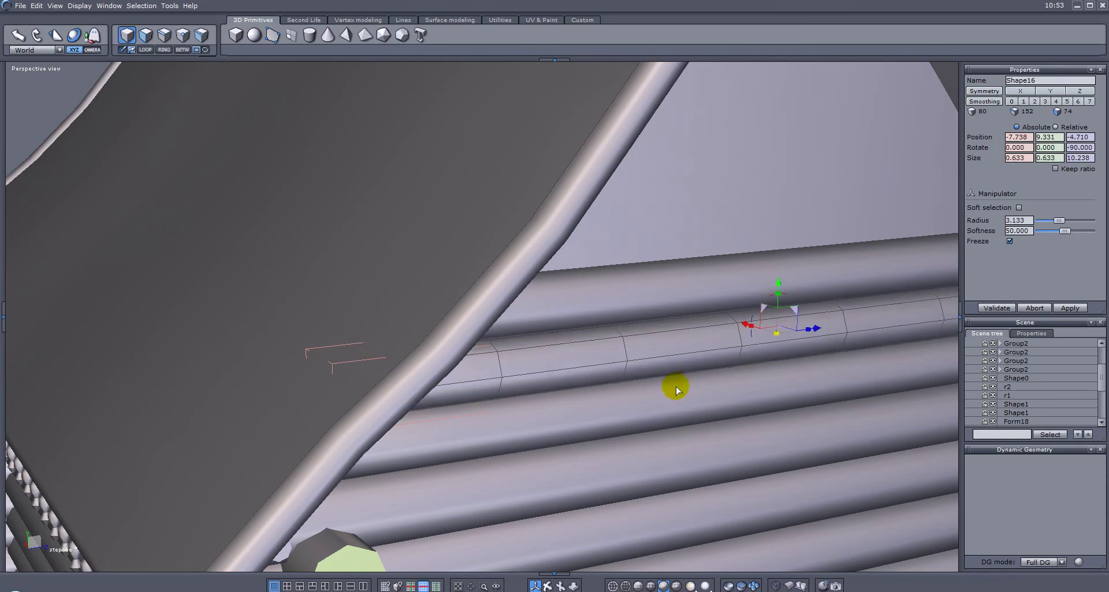
- Select the three added gable logs and group them
scroll(671, 379, down, 2)
middle_drag(766, 387, 598, 239)
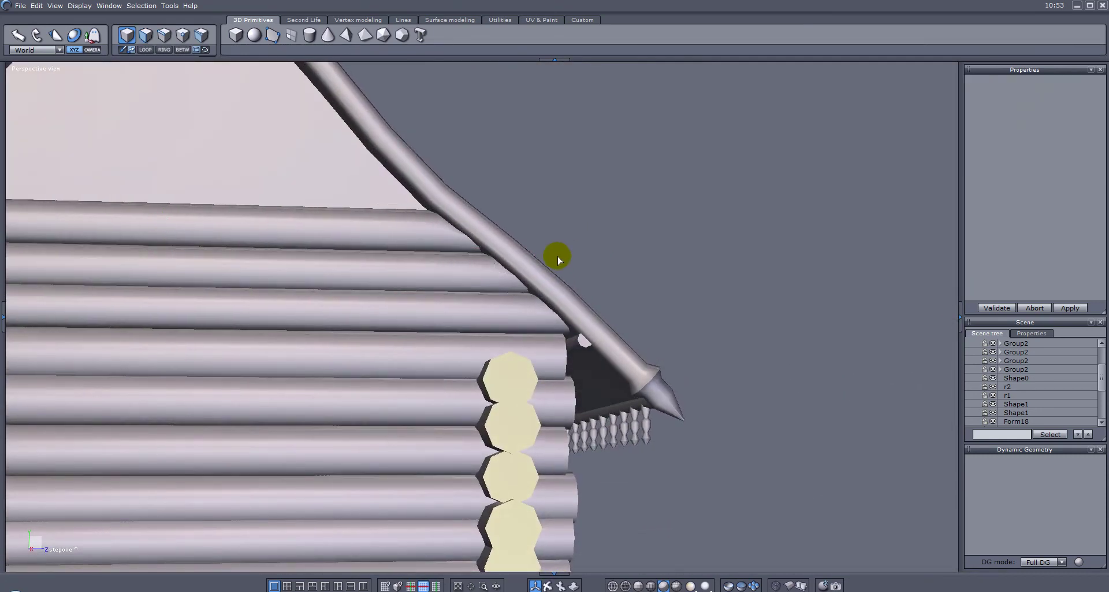
click(558, 256)
scroll(445, 264, down, 2)
middle_drag(445, 267, 312, 293)
middle_drag(235, 288, 487, 314)
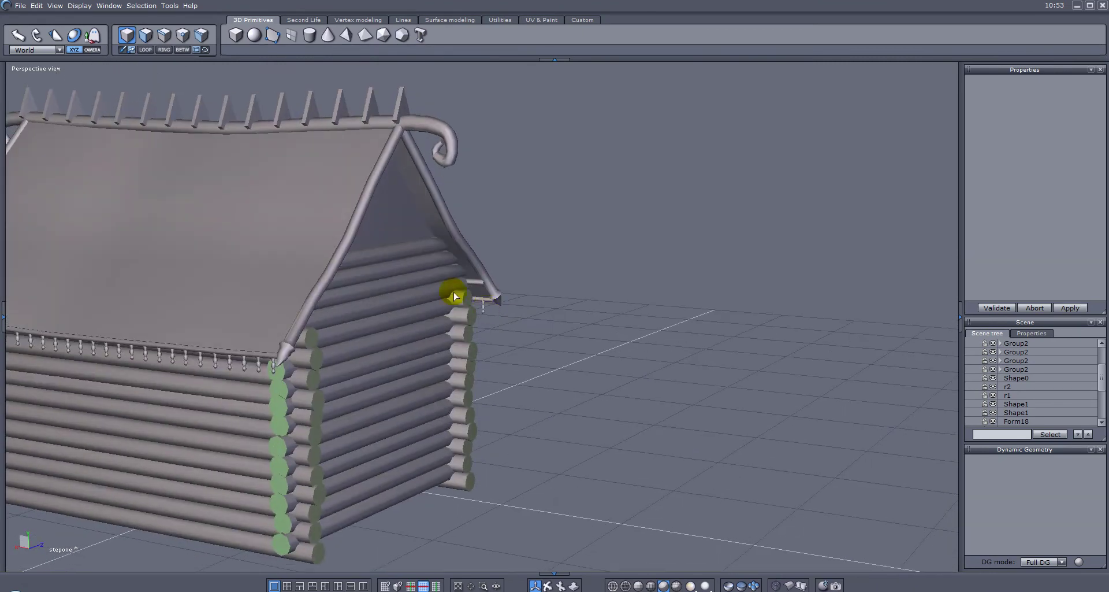
click(393, 252)
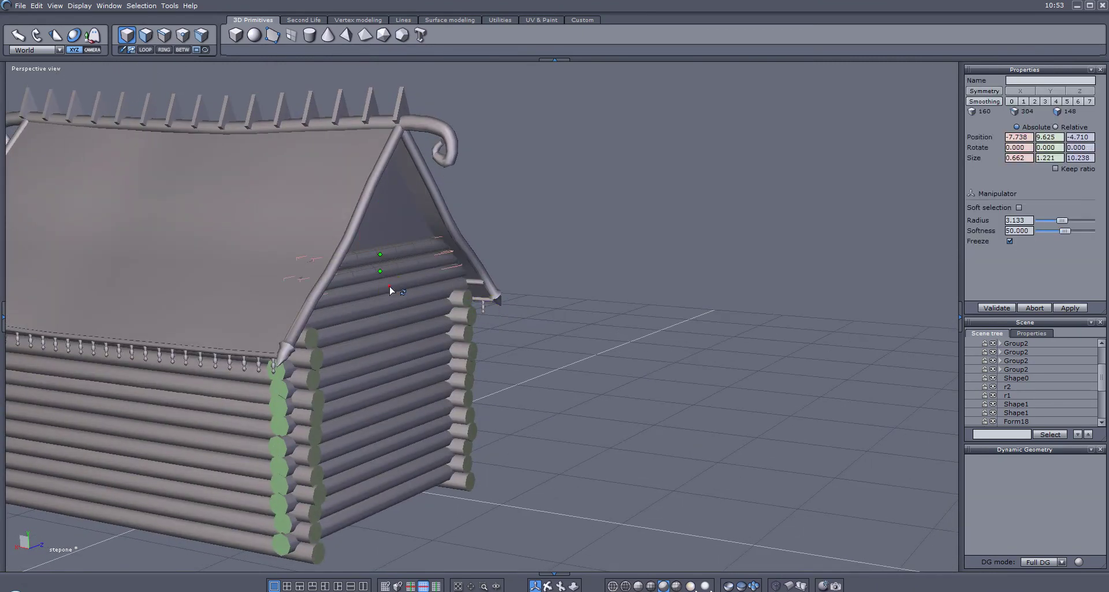
click(392, 306)
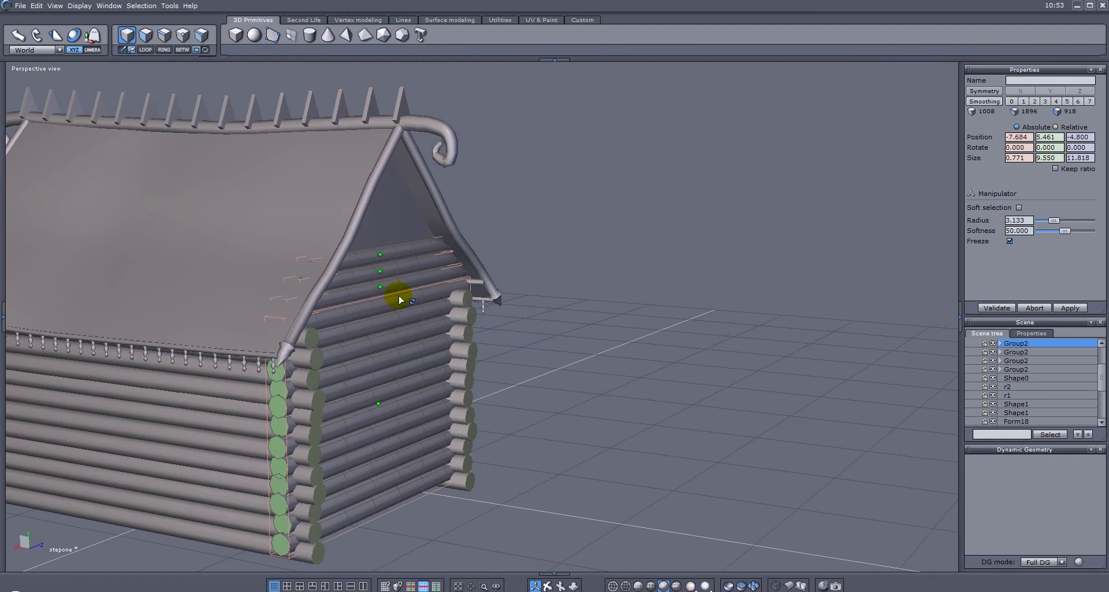
middle_drag(292, 340, 381, 338)
click(617, 310)
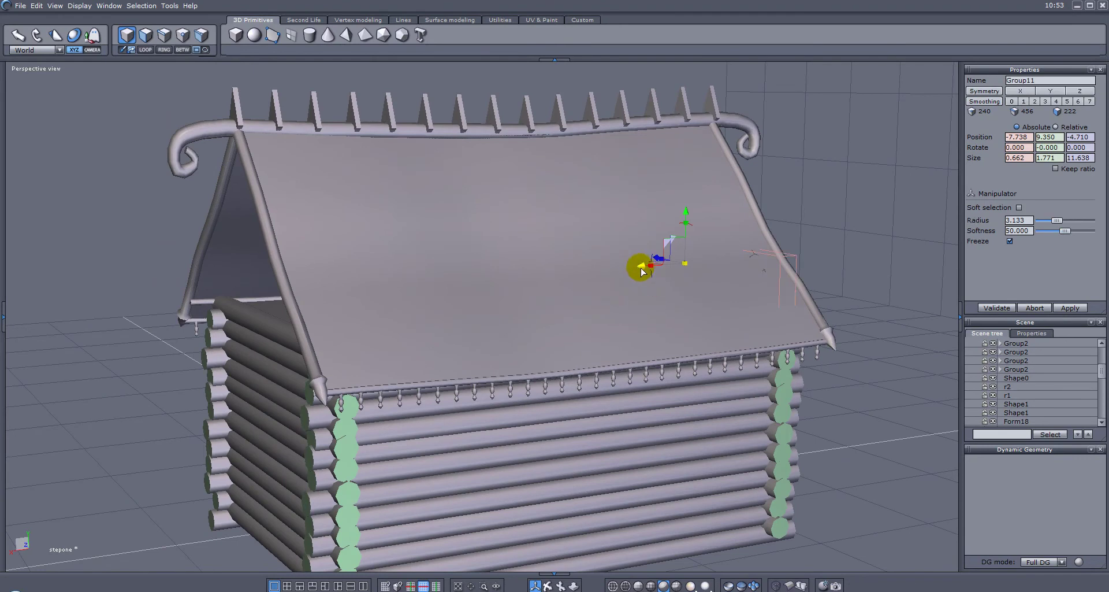
- Copy the grouped gable logs to the opposite end of the house at about X 7.790
drag(641, 266, 199, 315)
scroll(243, 331, up, 3)
mouse_move(234, 332)
middle_down()
mouse_move(320, 343)
mouse_move(252, 341)
middle_up()
drag(261, 306, 273, 300)
middle_drag(282, 314, 741, 303)
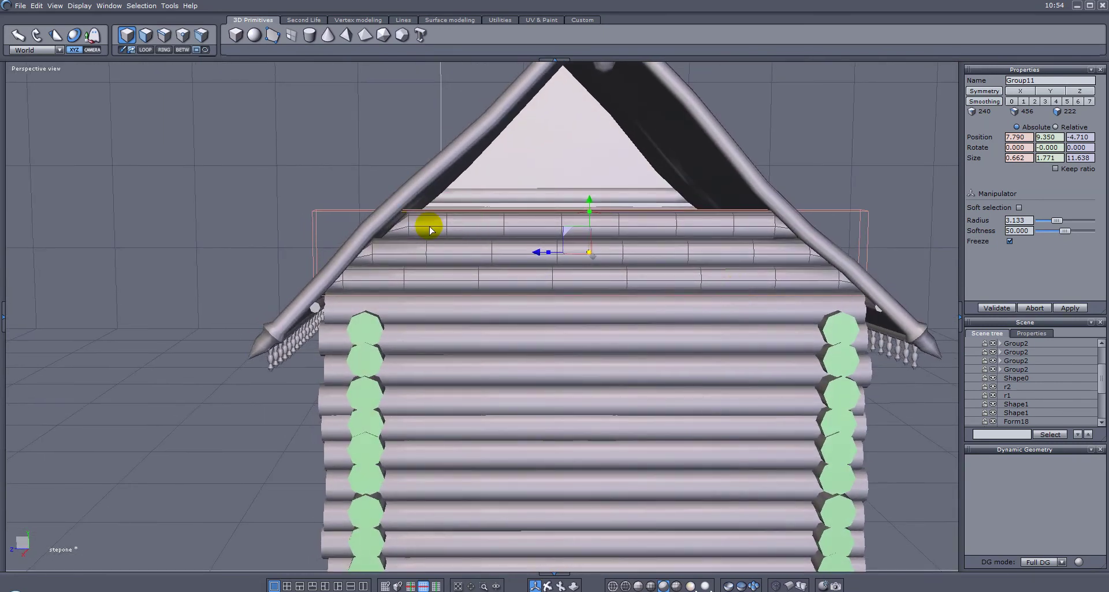
- Ungroup the copied logs and stretch the top one along Z to about 9.406 long
key(ctrl+u)
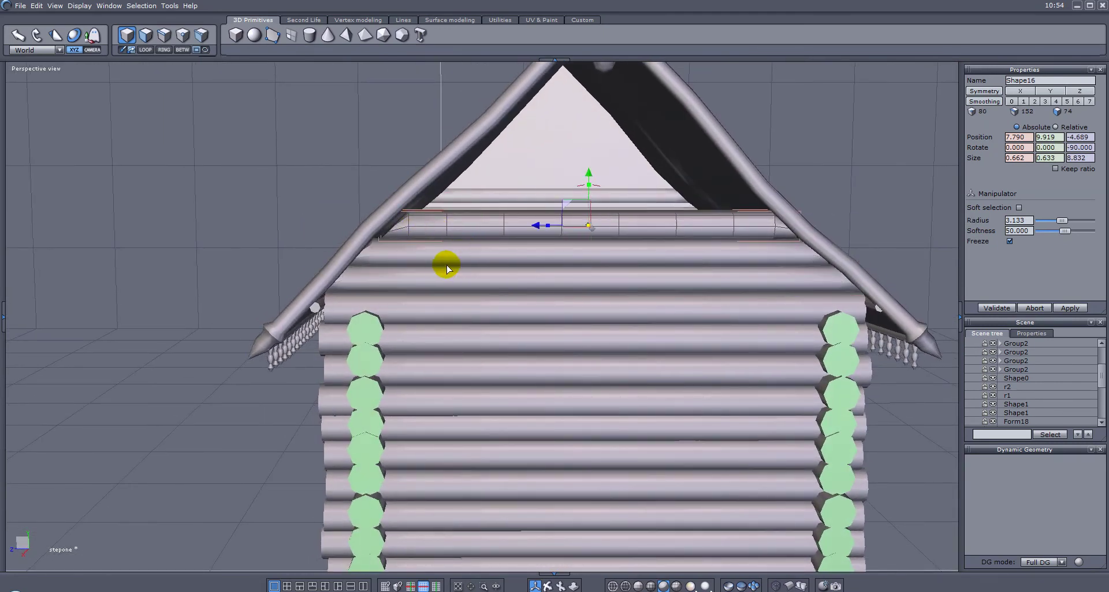
scroll(441, 264, up, 3)
middle_drag(446, 267, 341, 276)
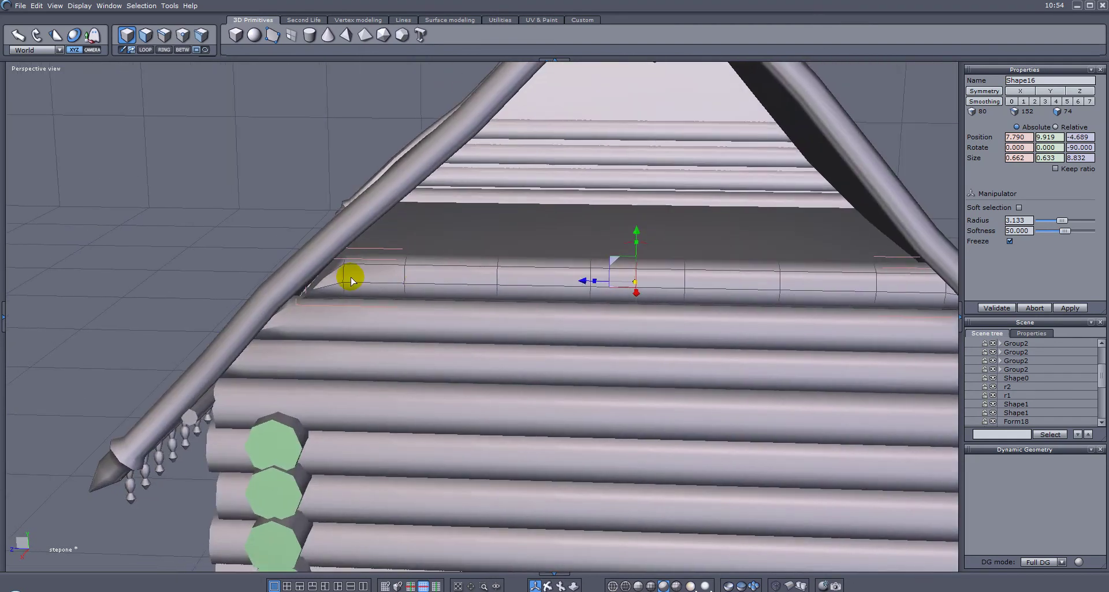
middle_drag(730, 319, 680, 272)
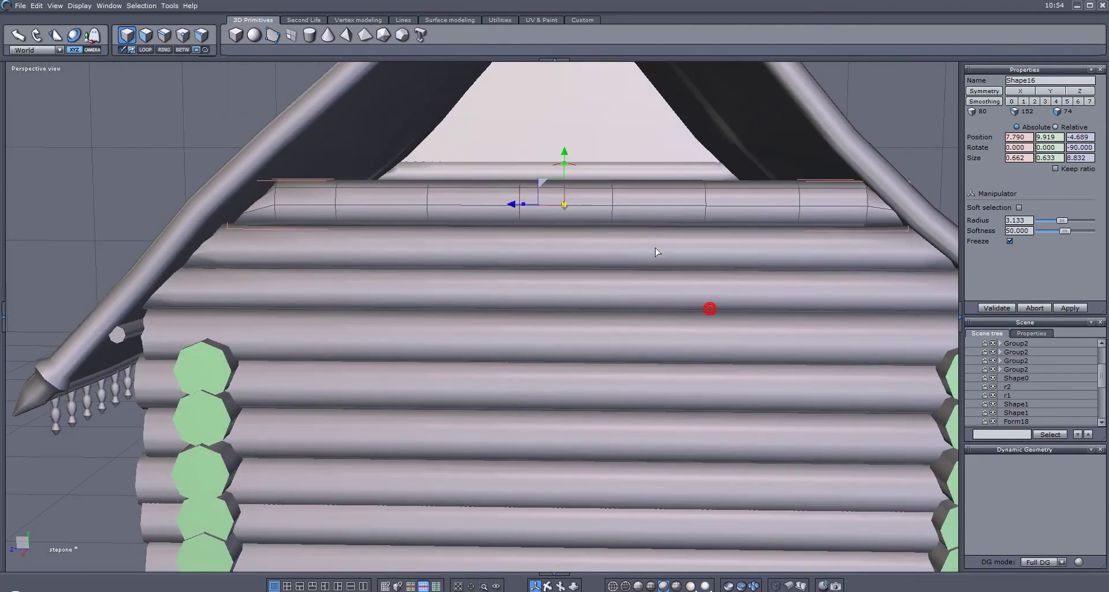
mouse_move(516, 209)
mouse_down()
mouse_move(503, 204)
mouse_move(519, 207)
mouse_move(512, 198)
mouse_up()
mouse_move(512, 198)
middle_down()
mouse_move(505, 223)
mouse_move(599, 242)
middle_up()
drag(621, 250, 617, 251)
- Shift the copied top log along Z to about -4.519 and shorten it to about 9.119
middle_drag(838, 250, 693, 240)
click(321, 196)
drag(322, 196, 315, 195)
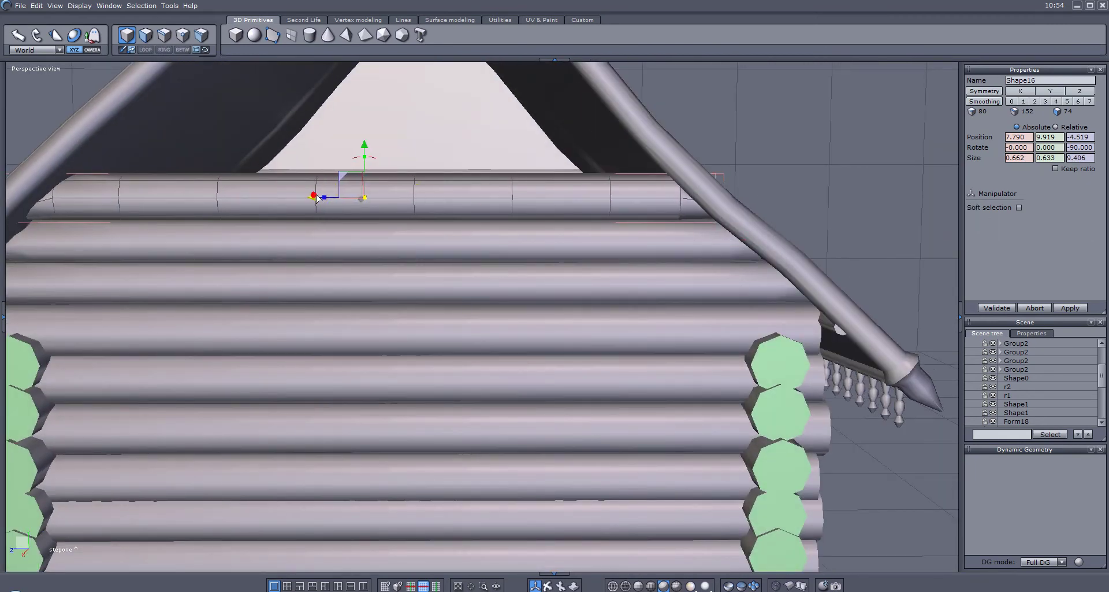
middle_drag(471, 199, 635, 316)
drag(624, 339, 627, 339)
middle_drag(763, 336, 606, 300)
click(391, 282)
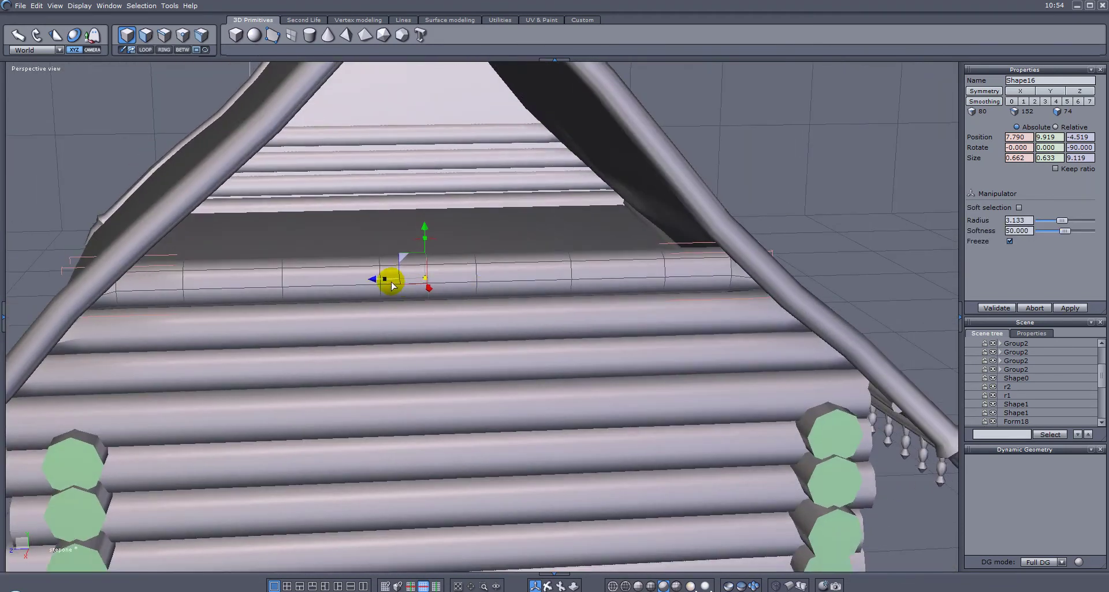
drag(375, 279, 378, 279)
- Copy the triangular gable panel to the opposite gable, placing it at about X 7.747 behind the logs
middle_drag(364, 265, 129, 267)
middle_drag(593, 178, 104, 171)
middle_drag(682, 171, 624, 188)
scroll(546, 206, down, 2)
click(716, 195)
drag(624, 179, 264, 190)
mouse_move(265, 190)
middle_down()
mouse_move(655, 191)
mouse_move(605, 183)
middle_up()
drag(338, 180, 358, 179)
middle_drag(357, 176, 578, 219)
middle_drag(312, 176, 797, 176)
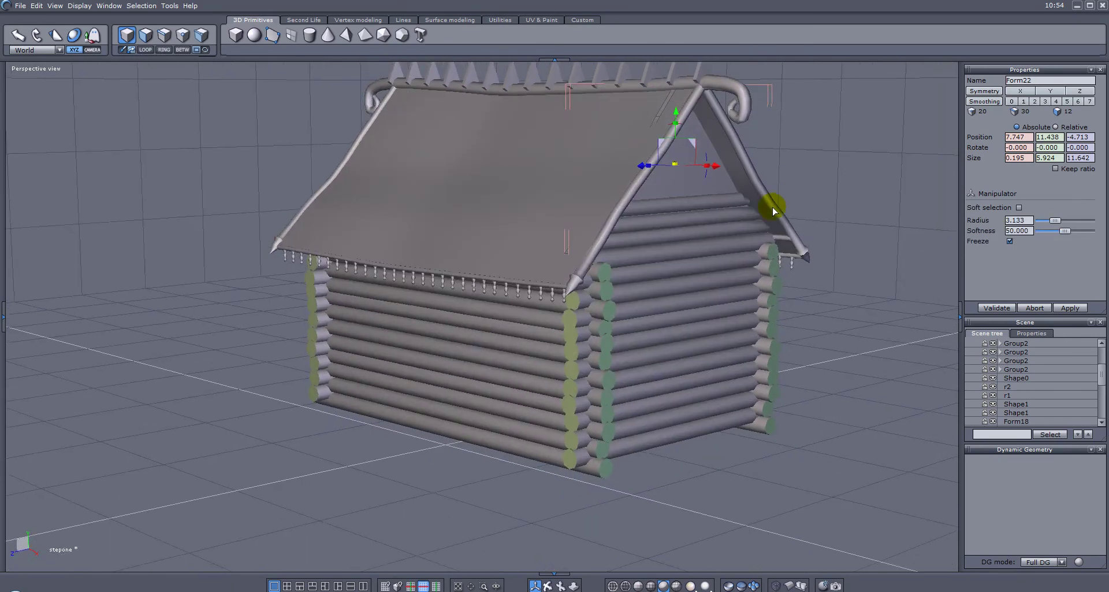
- Nudge the copied triangular gable panel slightly along Z to centre it under the roof peak
click(754, 233)
scroll(749, 240, up, 2)
mouse_move(731, 232)
middle_down()
mouse_move(540, 186)
mouse_move(584, 203)
mouse_move(616, 247)
mouse_move(862, 323)
middle_up()
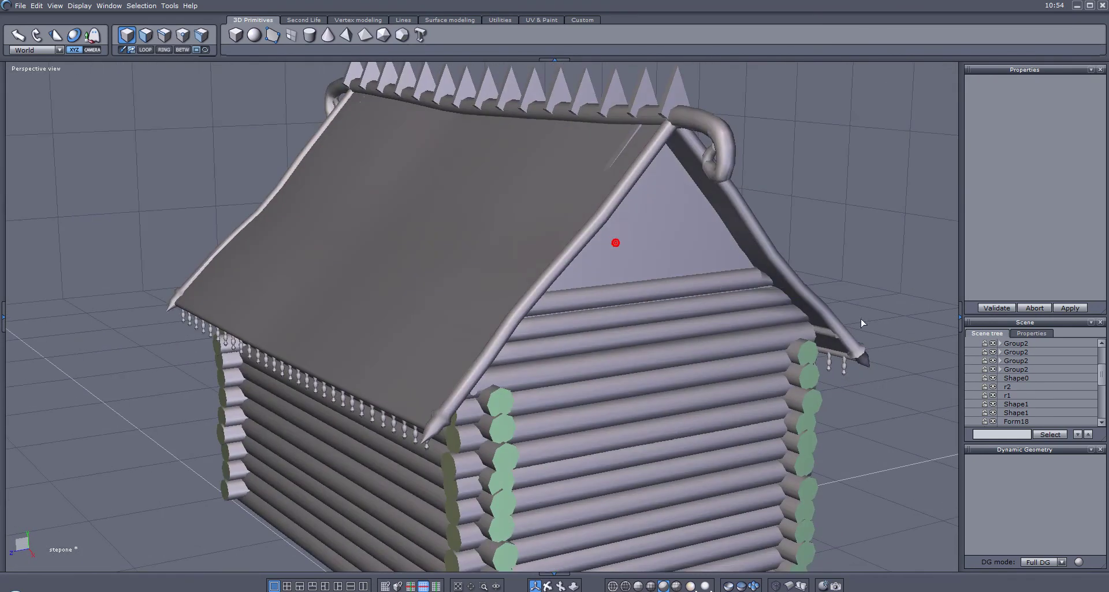
middle_drag(550, 296, 254, 281)
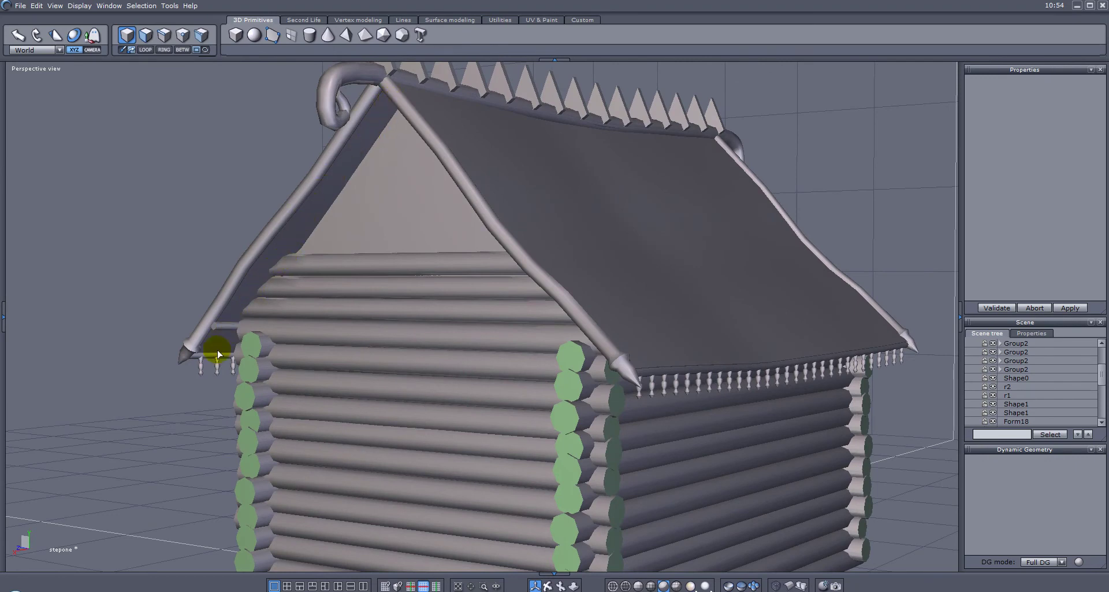
scroll(321, 179, up, 3)
alt+drag(296, 177, 643, 254)
click(643, 255)
right_drag(743, 275, 652, 330)
click(723, 349)
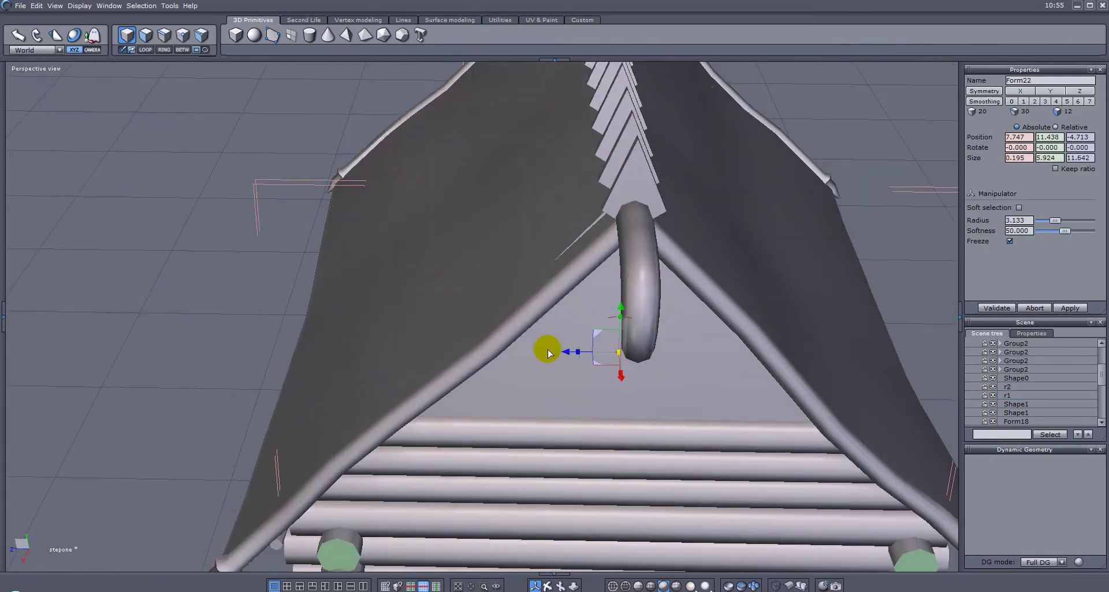
drag(570, 355, 575, 355)
- Extract a curve from the ridge-to-eave line of edges nearest the gable on roof slope r1
right_drag(520, 349, 826, 300)
click(638, 311)
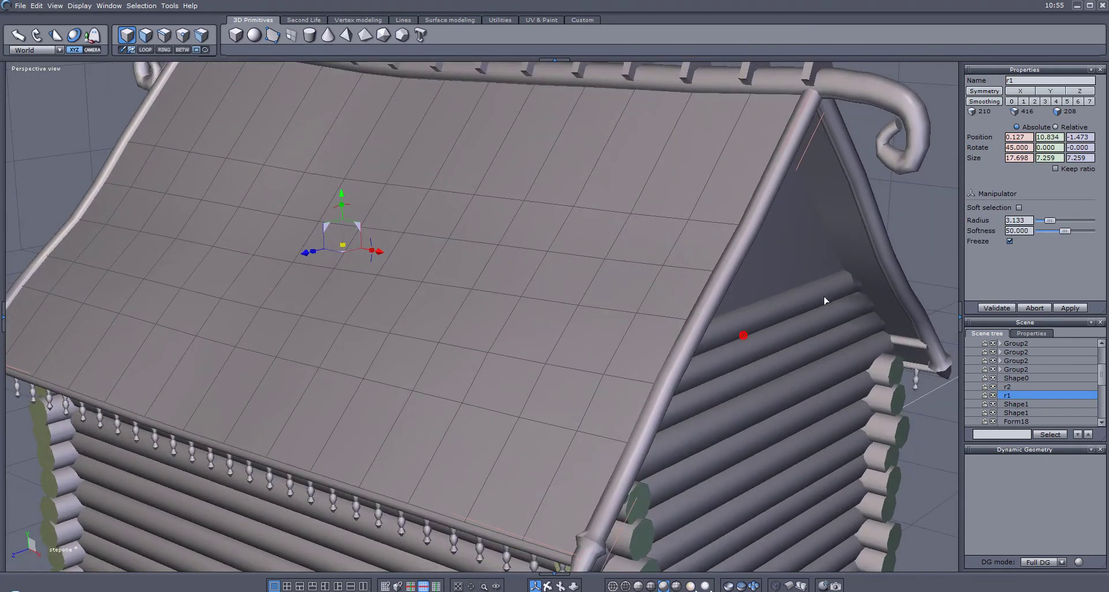
click(171, 38)
click(709, 185)
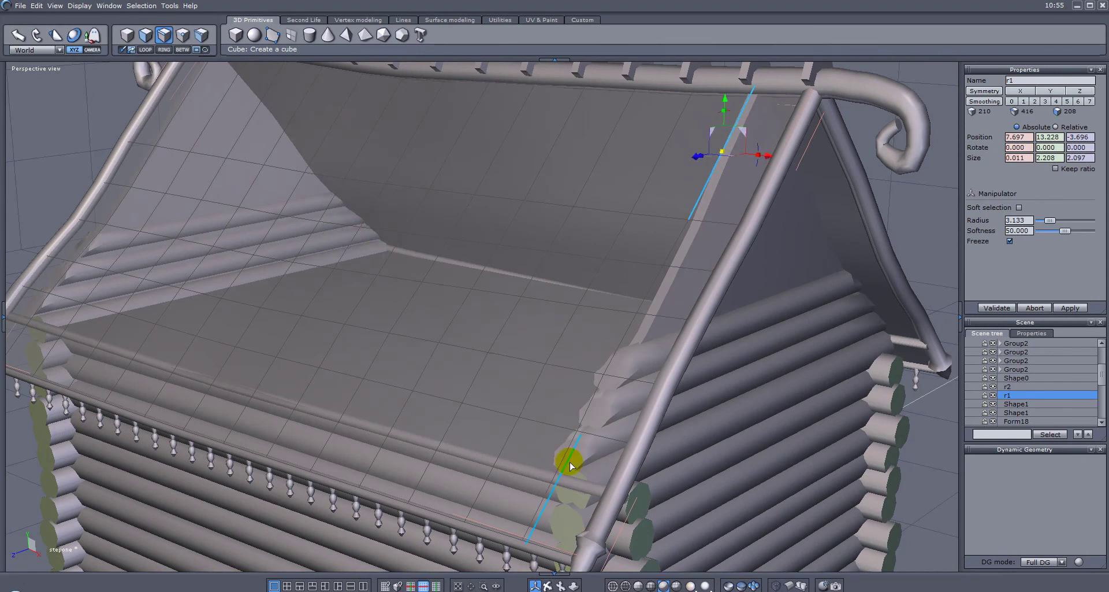
shift+click(682, 235)
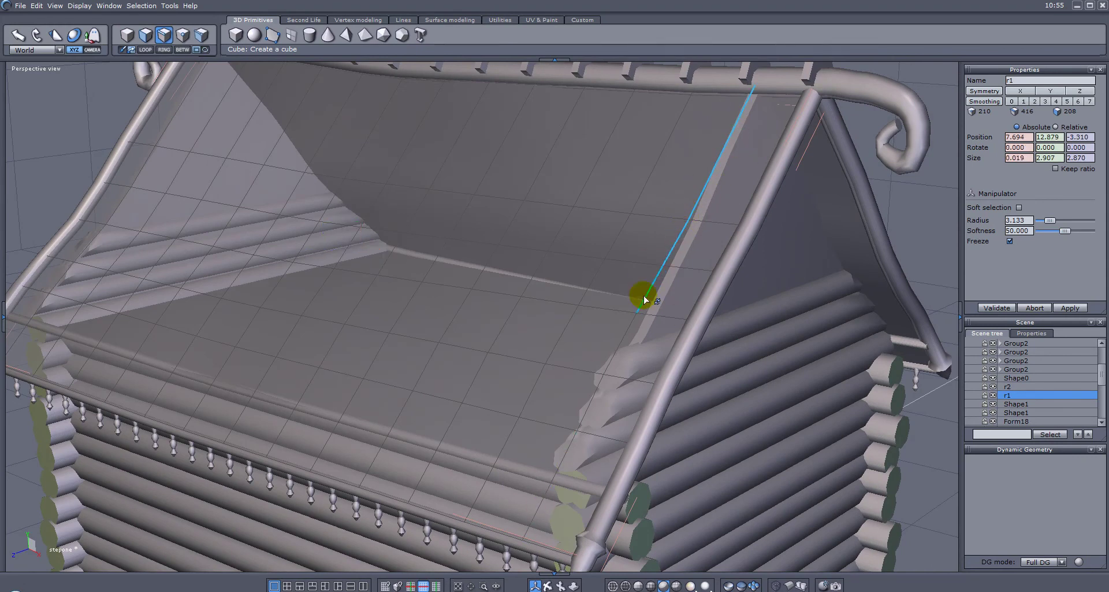
middle_drag(836, 273, 589, 297)
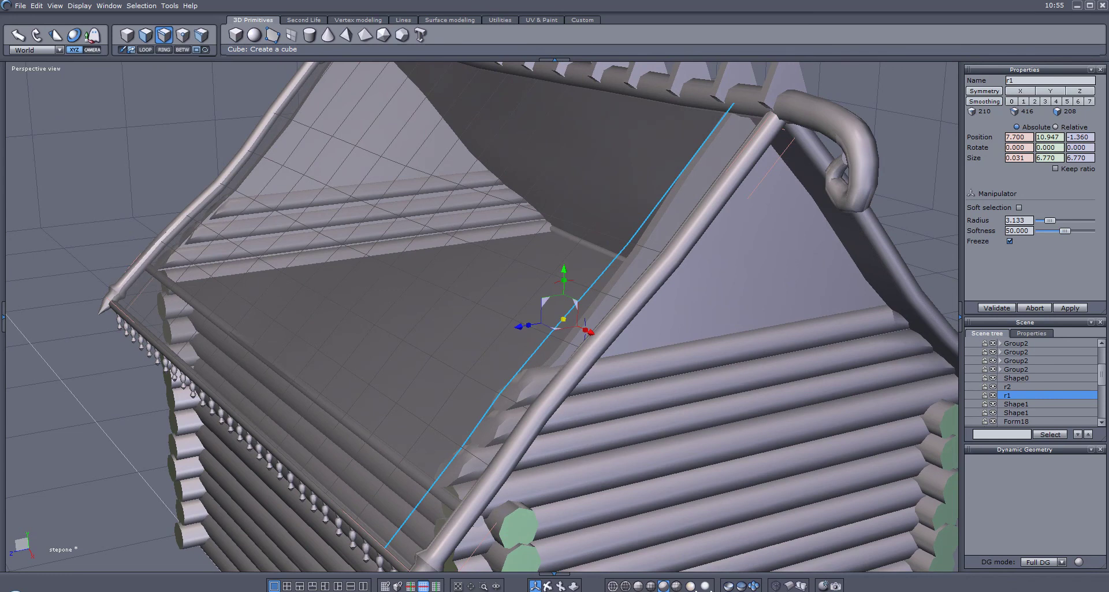
click(408, 19)
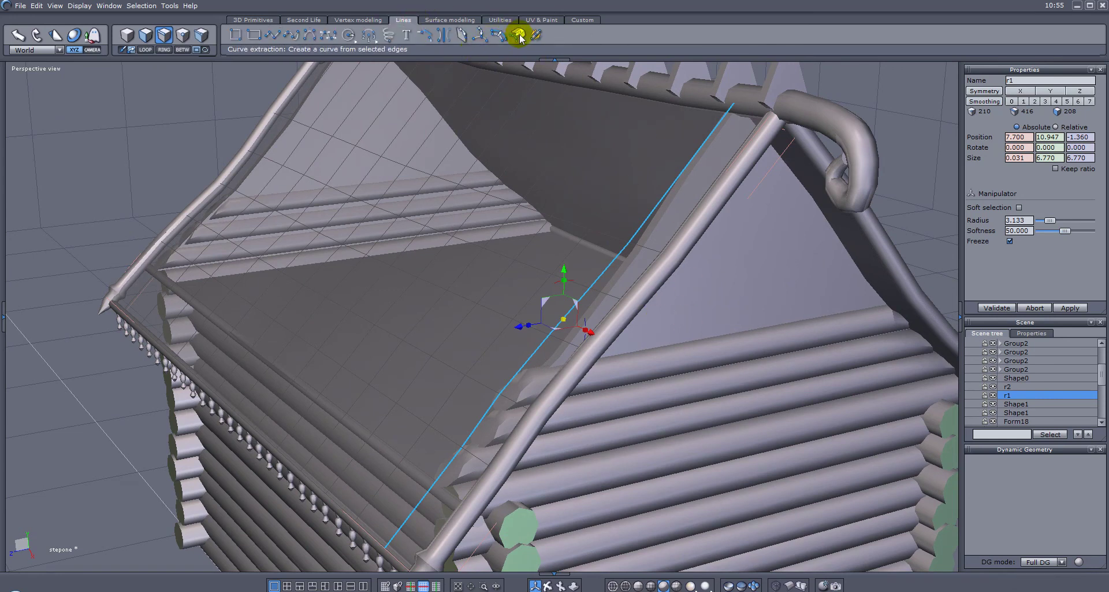
click(520, 37)
middle_drag(753, 329, 619, 300)
drag(432, 271, 384, 225)
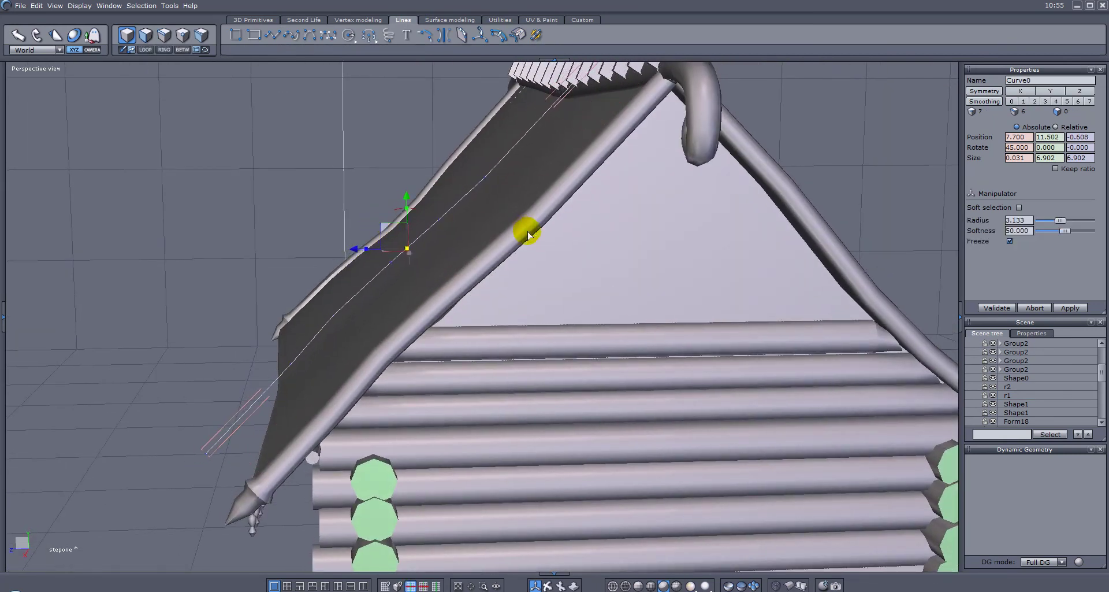
middle_drag(539, 239, 627, 275)
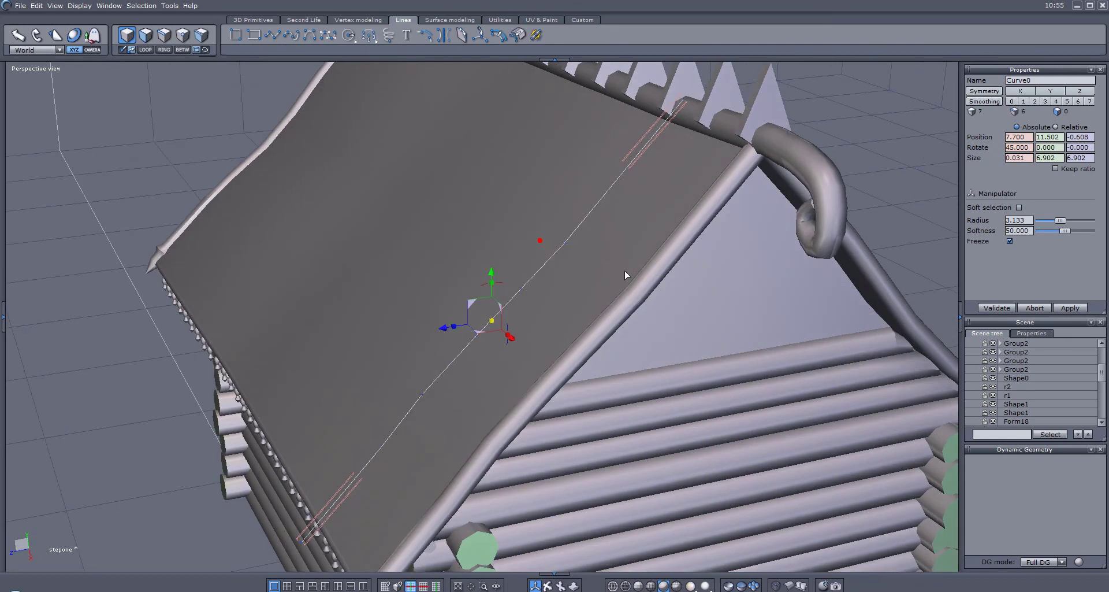
- Thicken the extracted curve into a round beam with 8 points, about 0.334 wide along X, and collapse its dynamic geometry
click(450, 20)
click(365, 34)
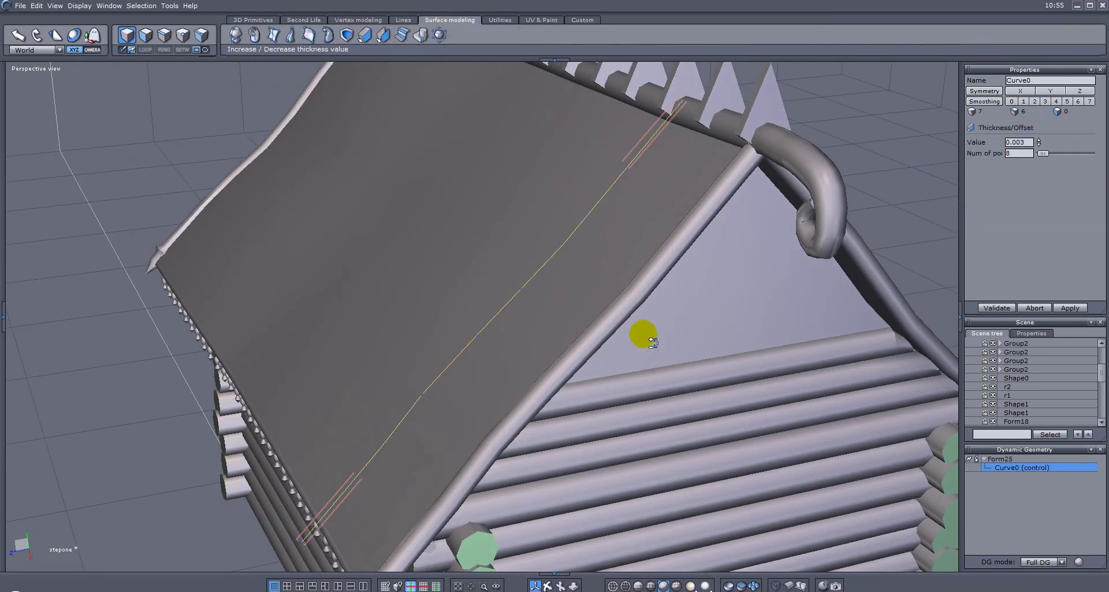
scroll(921, 309, up, 2)
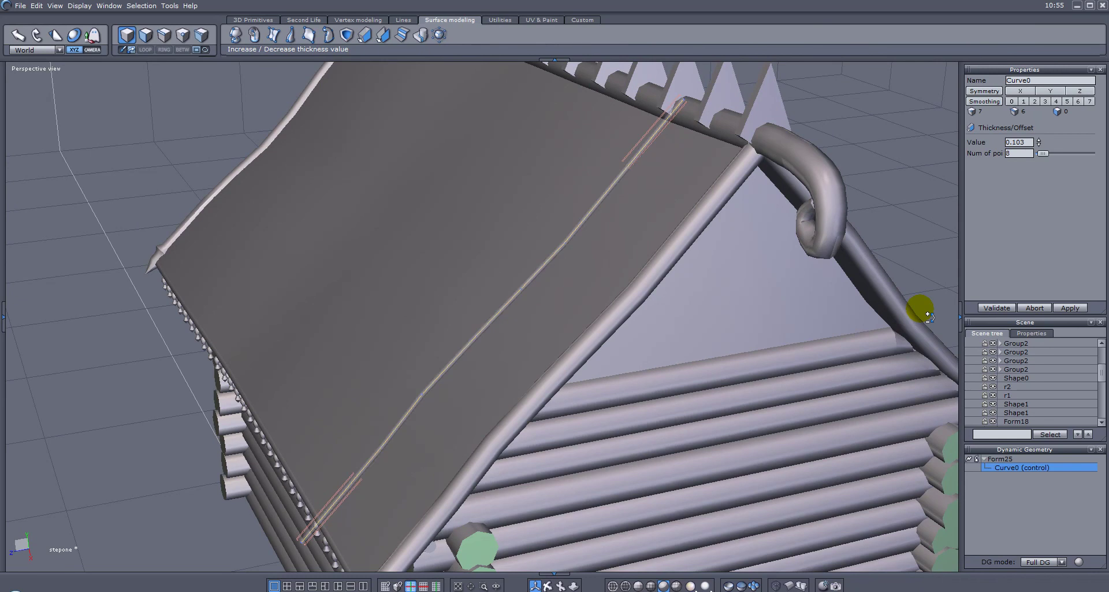
click(928, 316)
key(Return)
click(969, 459)
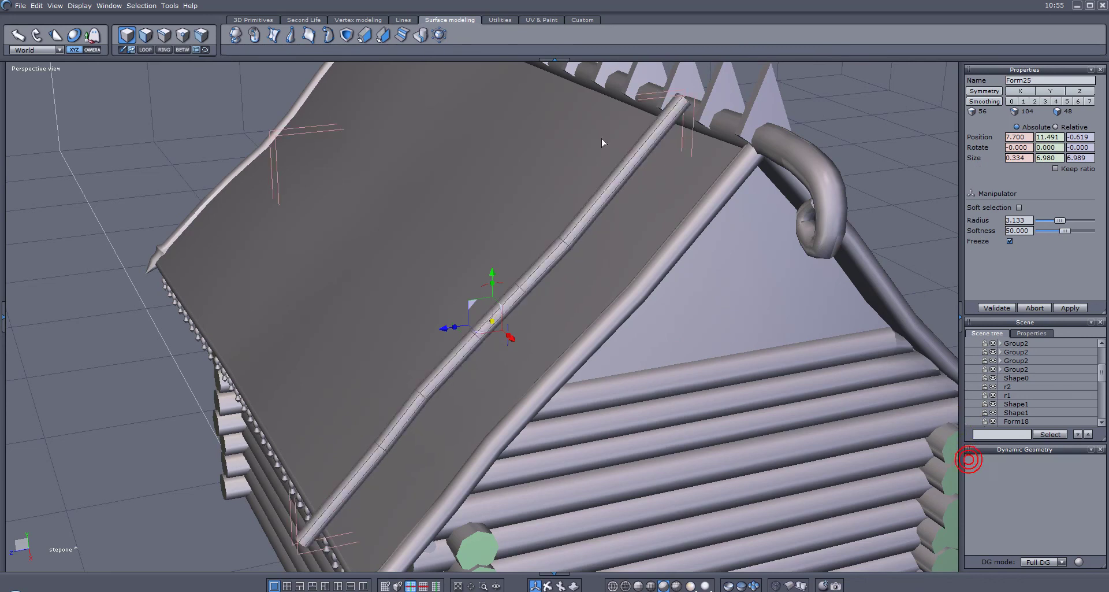
- Close the open holes at both ends of the new roof beam
click(373, 22)
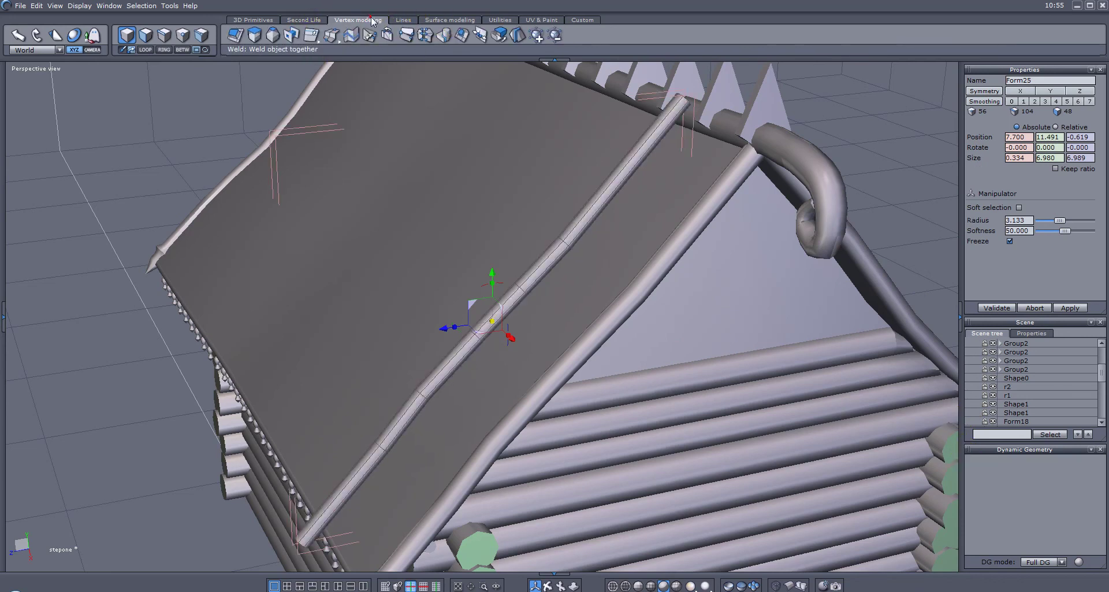
click(446, 35)
click(681, 96)
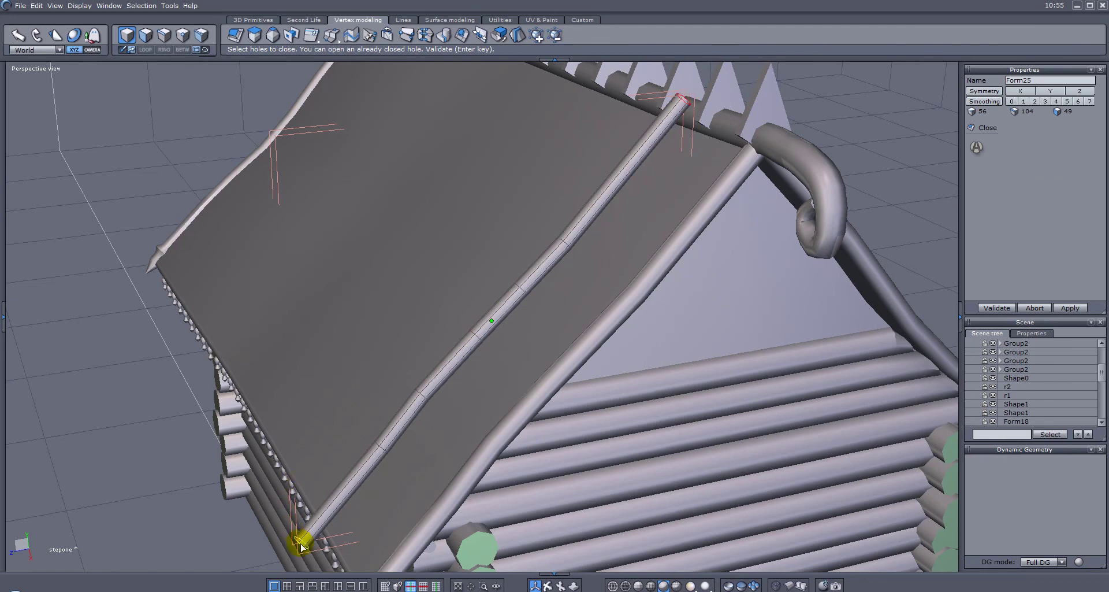
key(Return)
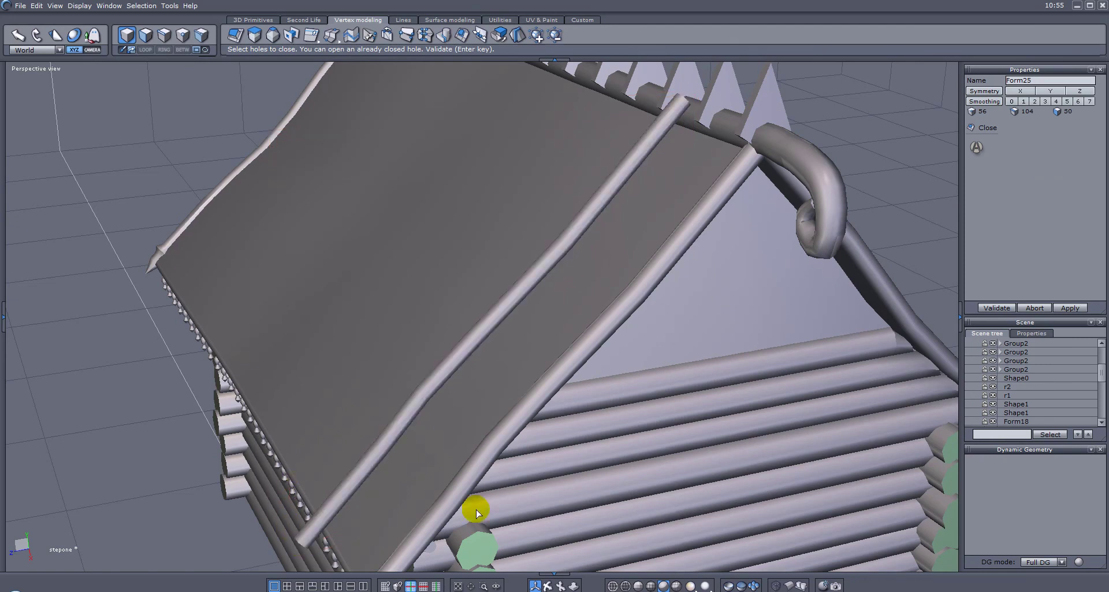
- Move the beam against the gable under the roof edge, at about X 7.977, Y 10.766, Z -1.479
alt+drag(551, 433, 382, 397)
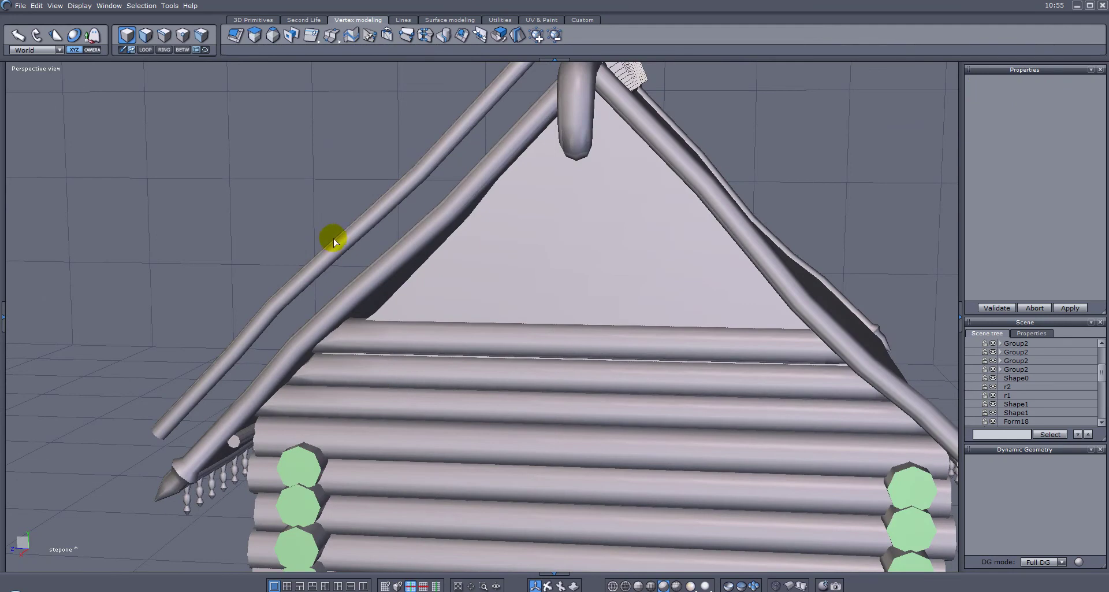
click(334, 243)
drag(319, 236, 164, 309)
scroll(466, 308, up, 1)
drag(117, 280, 97, 286)
middle_drag(96, 287, 445, 286)
drag(318, 287, 323, 285)
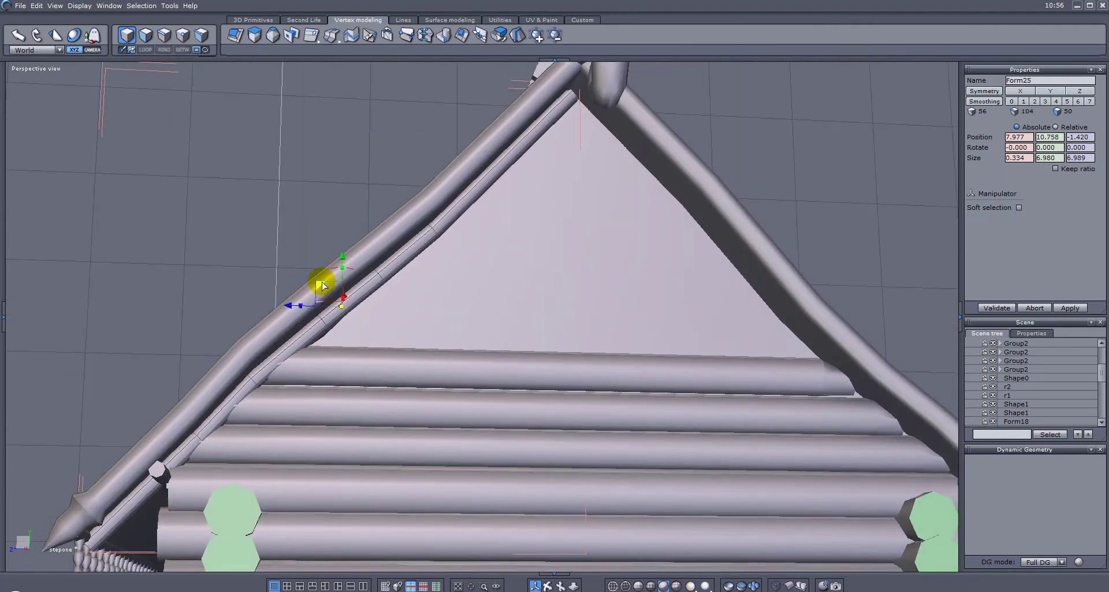
middle_drag(332, 303, 327, 356)
drag(275, 300, 278, 305)
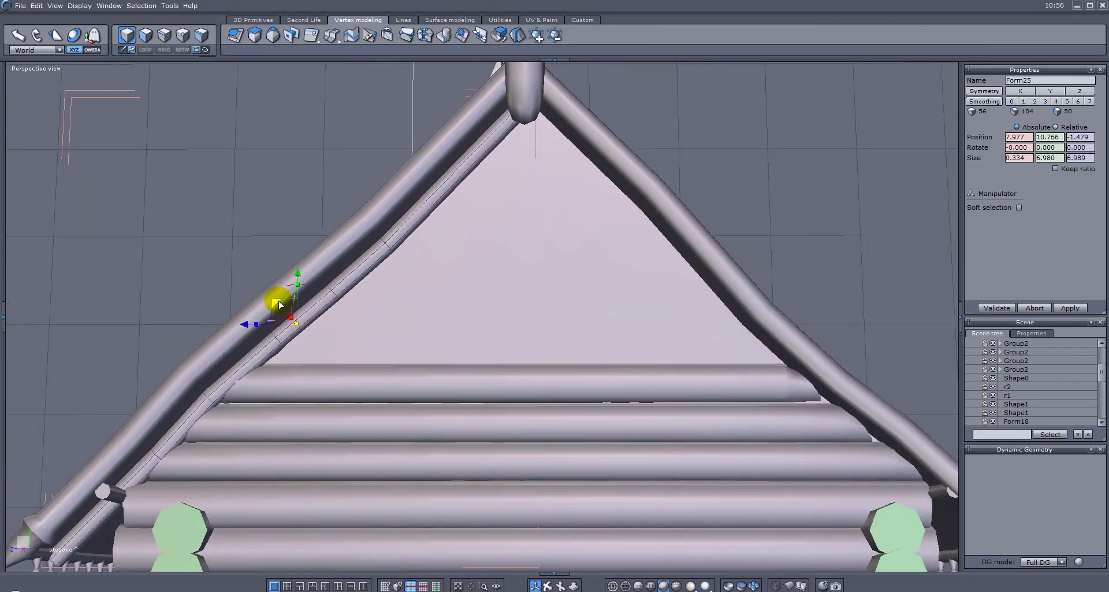
- Shorten the beam by moving its lower end face up along the slope to about Y 8.085, Z 1.227
middle_drag(287, 368, 334, 171)
scroll(283, 343, down, 3)
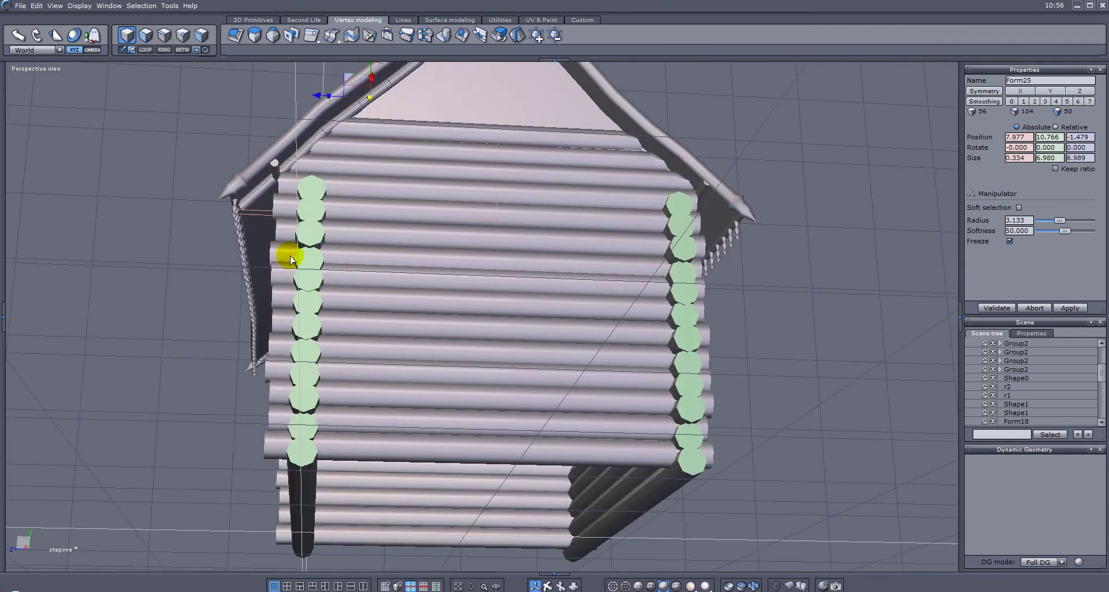
scroll(257, 202, up, 3)
middle_drag(258, 202, 337, 218)
middle_drag(291, 282, 314, 258)
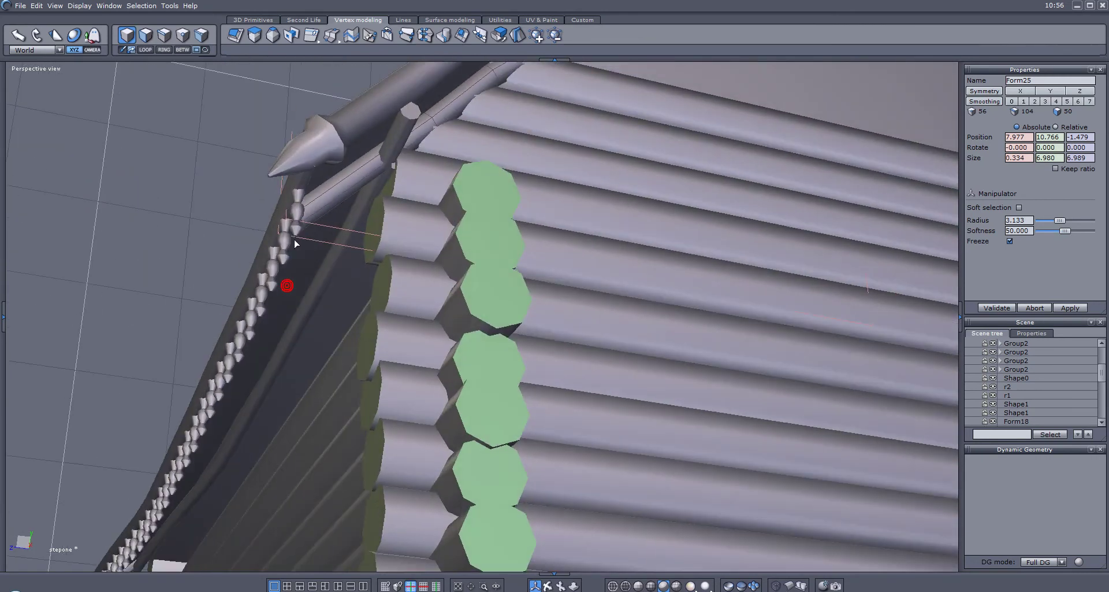
click(145, 35)
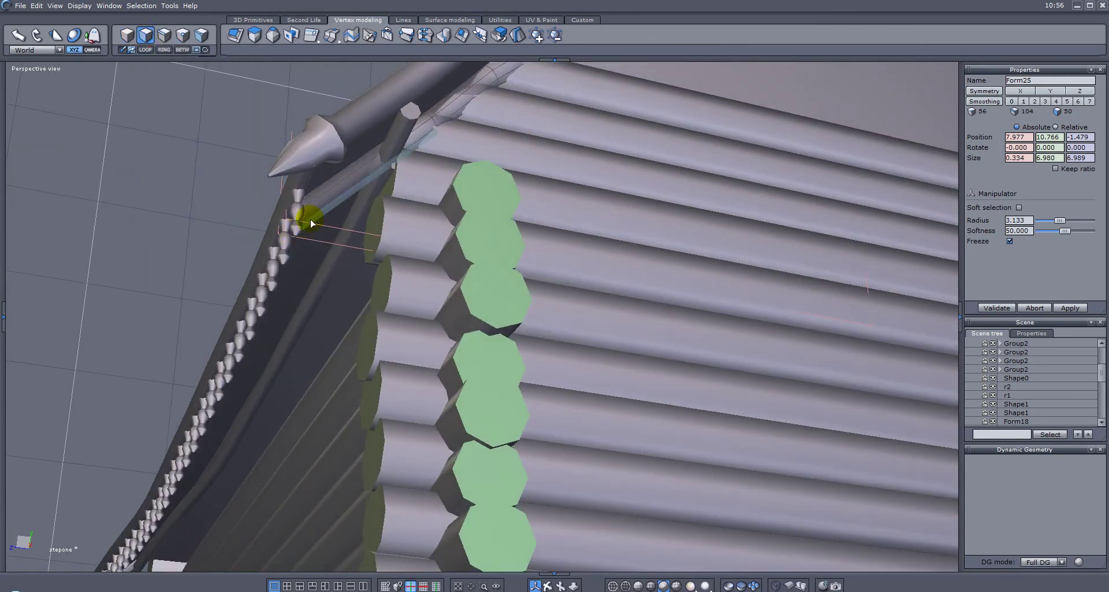
middle_drag(322, 223, 424, 233)
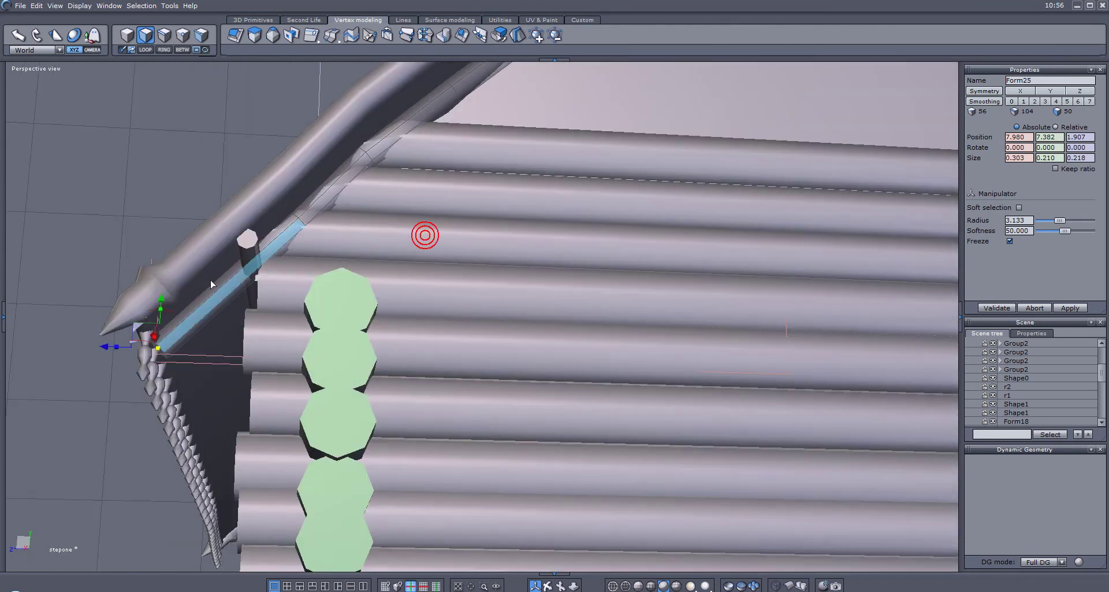
middle_drag(250, 333, 308, 270)
drag(339, 228, 354, 220)
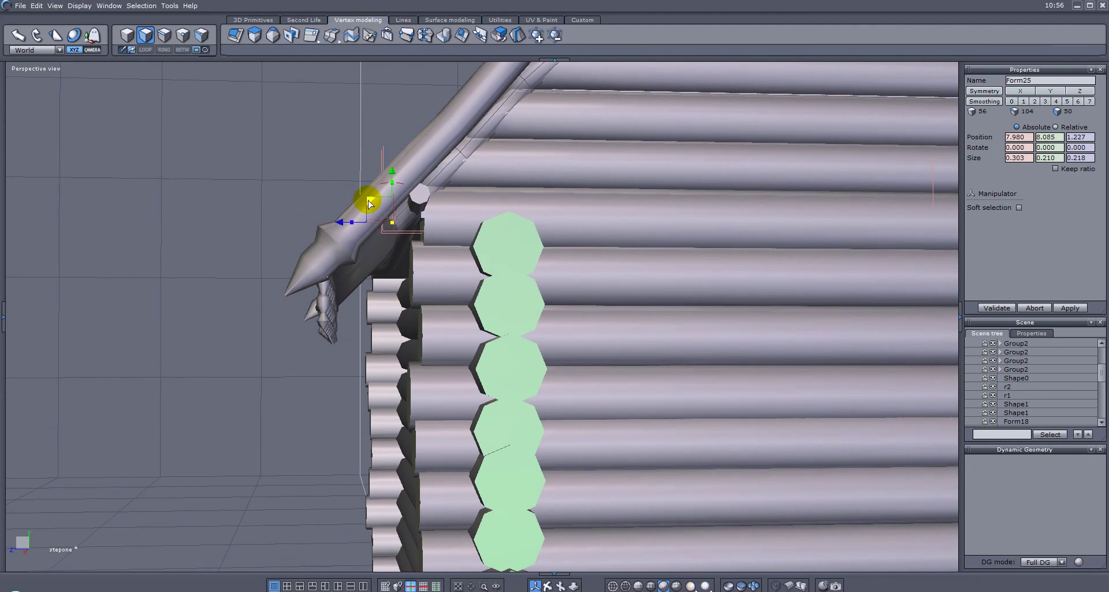
middle_drag(377, 227, 346, 309)
key(Escape)
- Extract a curve from the ridge-to-eave edges near the gable on roof slope r2 and shift it along X to about 10.266
middle_drag(370, 276, 452, 301)
middle_drag(636, 290, 474, 244)
click(466, 242)
middle_drag(436, 266, 379, 151)
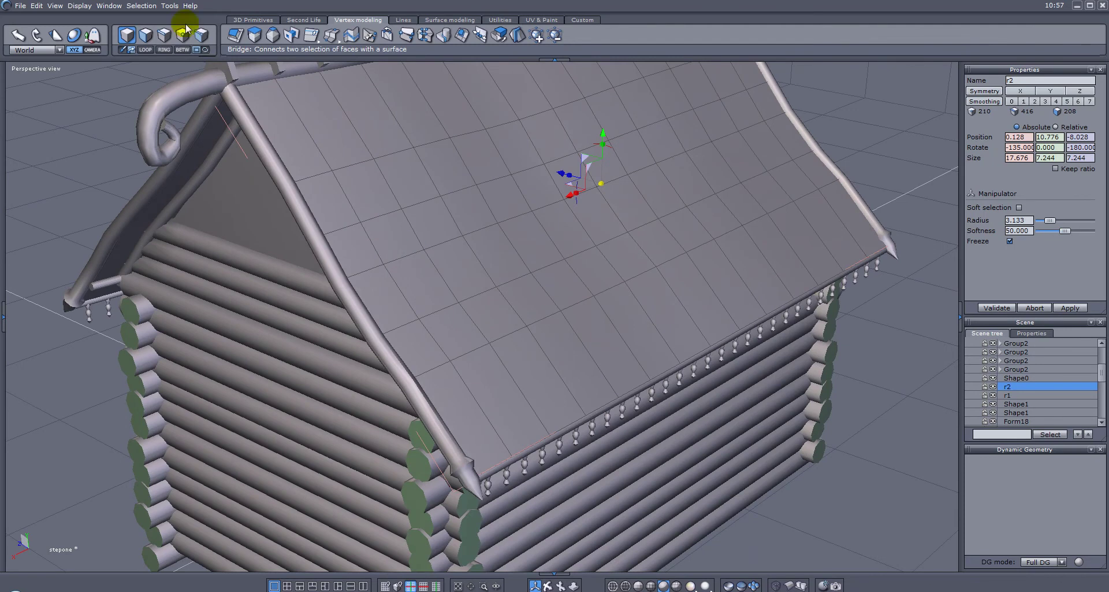
click(167, 36)
click(309, 136)
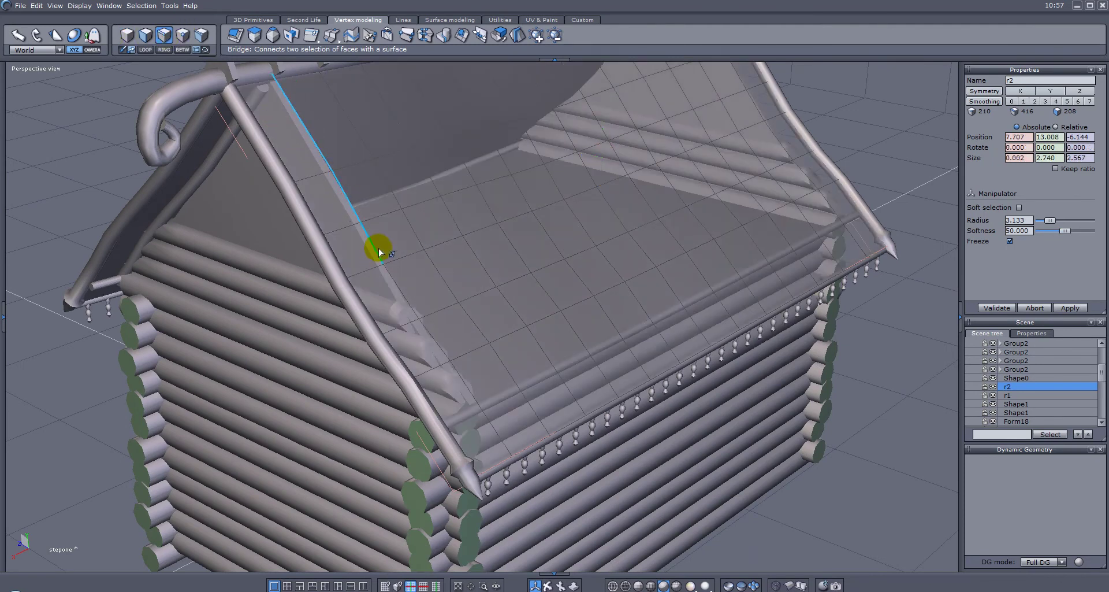
drag(436, 349, 459, 370)
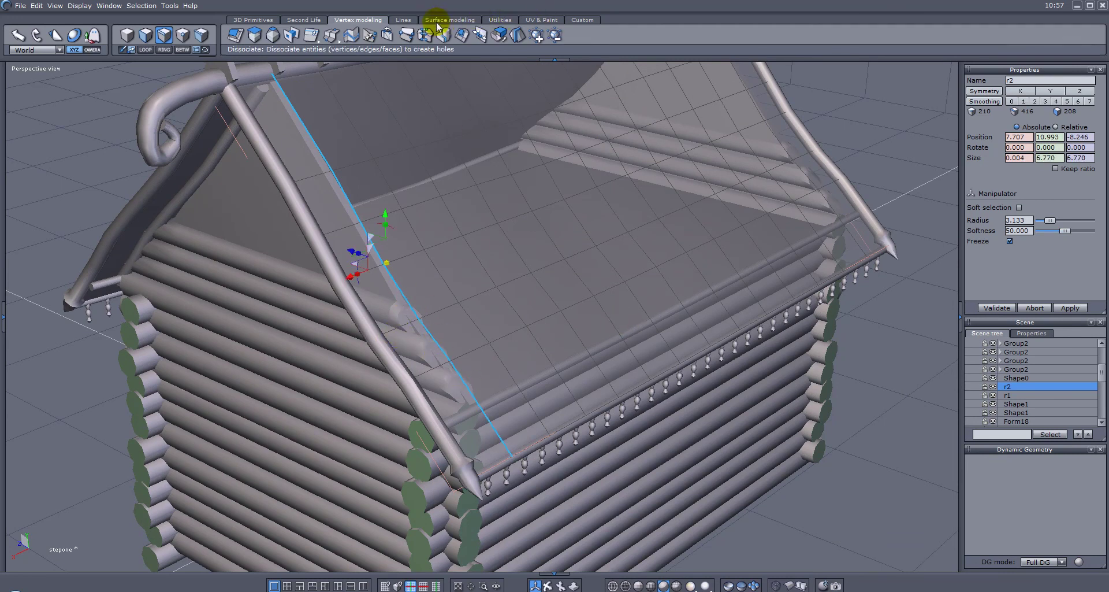
click(403, 20)
click(519, 35)
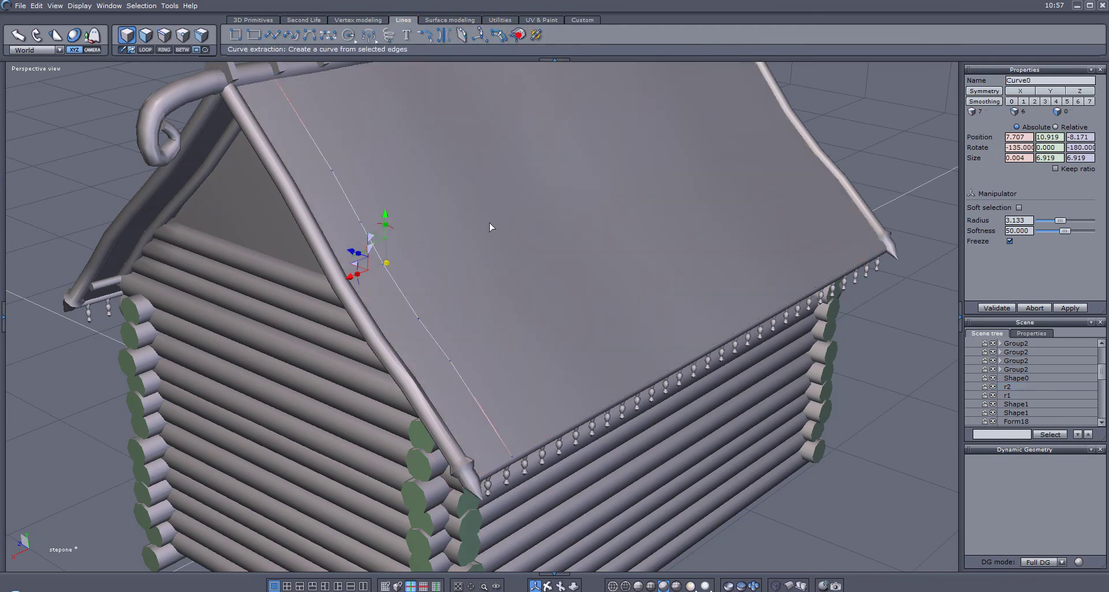
drag(352, 278, 257, 313)
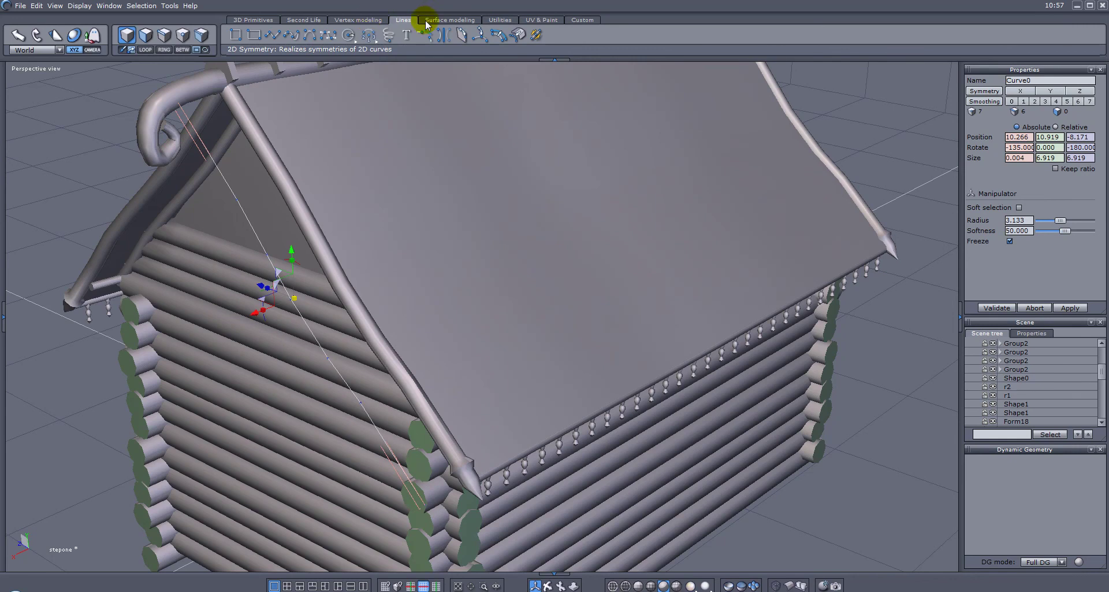
- Thicken the r2 curve into a round beam with a value of 0.303 and 8 points, and collapse its dynamic geometry
click(450, 19)
click(365, 35)
click(486, 165)
middle_drag(297, 244, 516, 235)
click(515, 234)
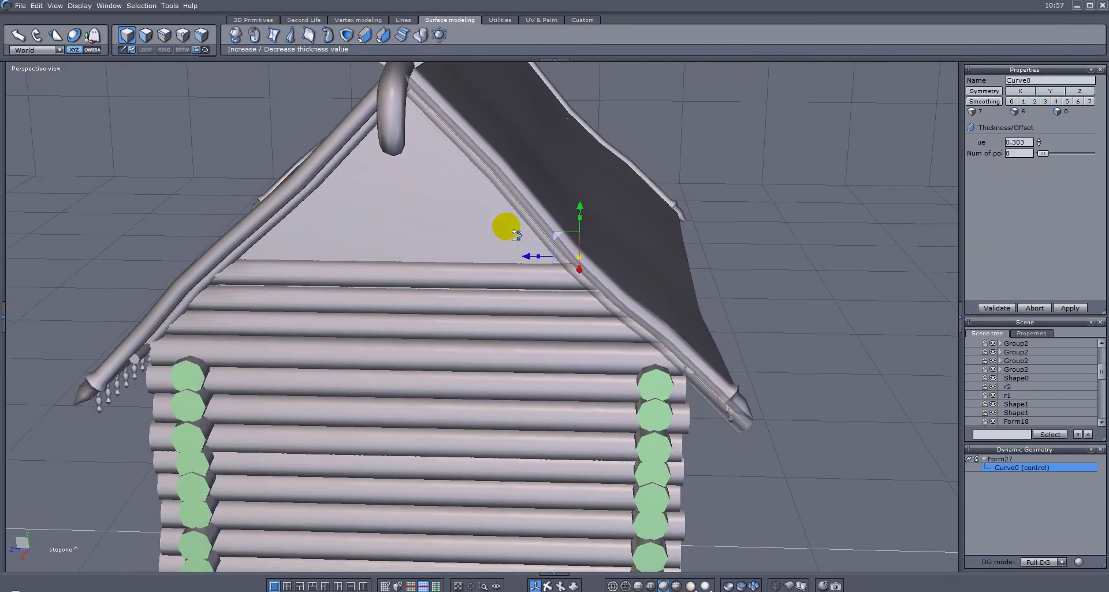
click(974, 462)
- Close the open holes at both ends of the second roof beam
right_drag(815, 265, 757, 277)
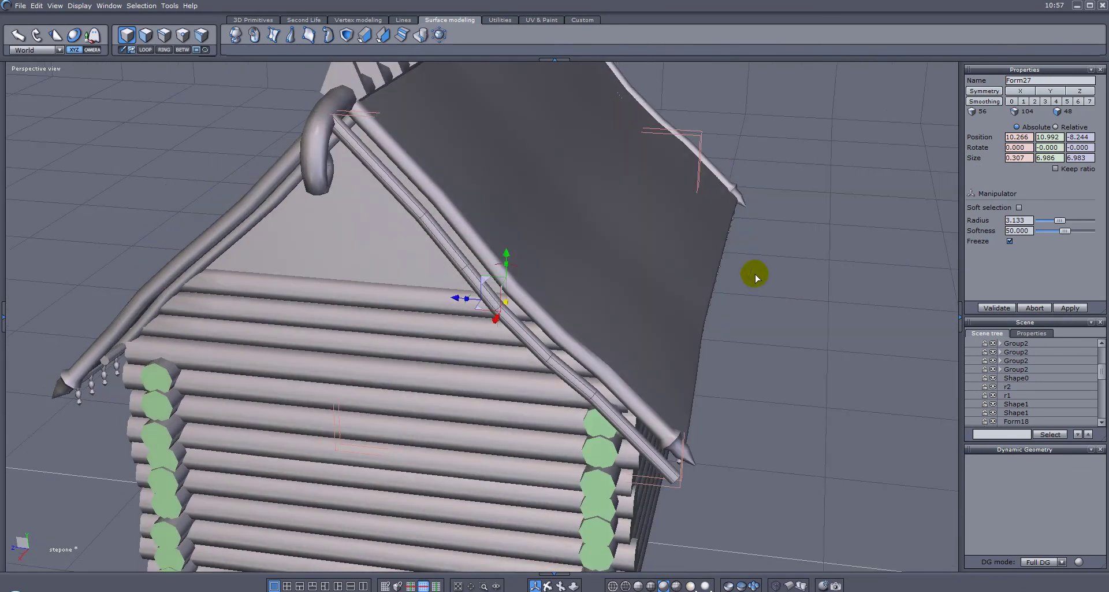
click(364, 19)
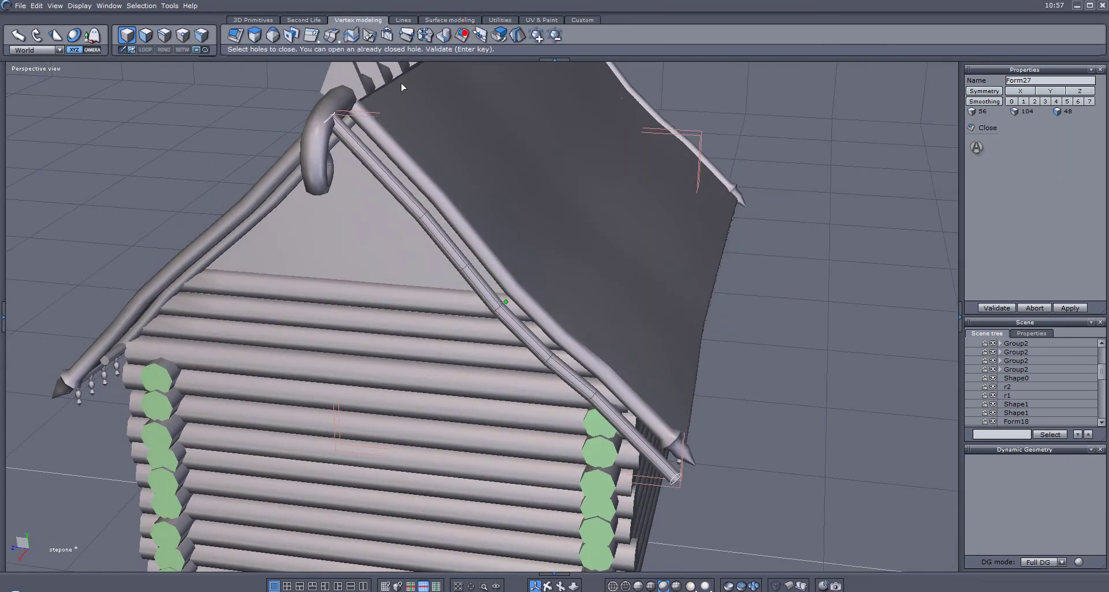
right_drag(325, 138, 418, 181)
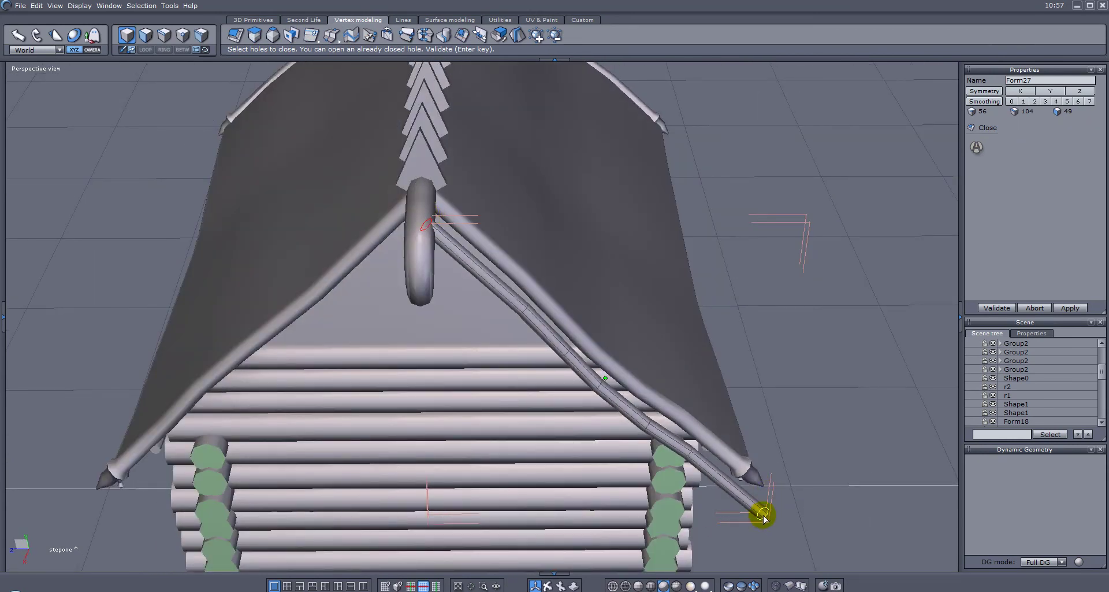
key(Return)
- Move the second beam back against the gable at about X 8.07 and fit it beneath the r2 roof edge
right_drag(776, 318, 547, 149)
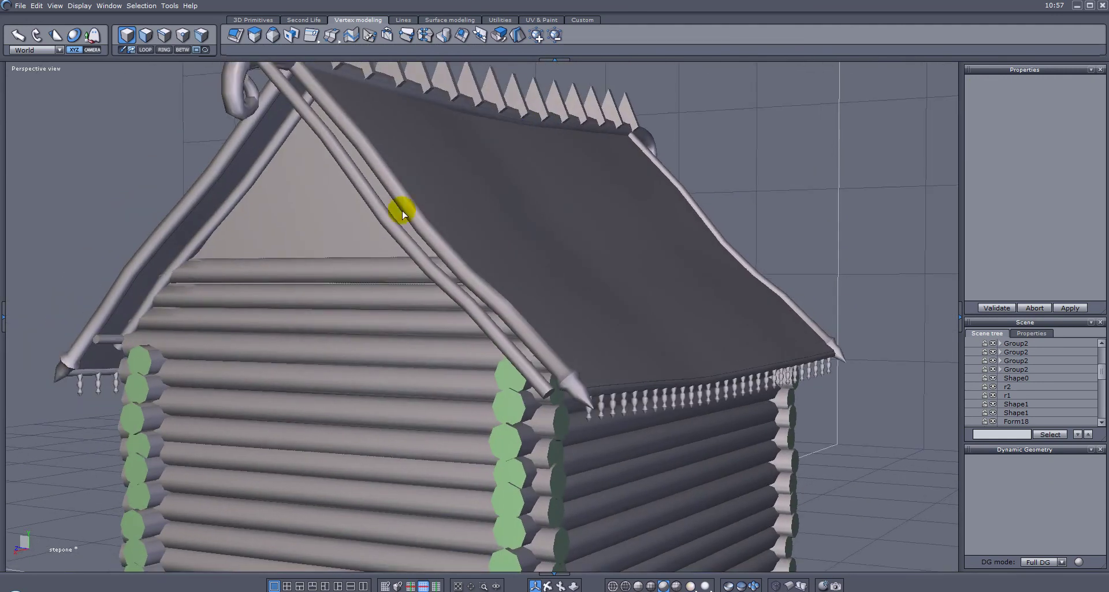
click(389, 227)
right_drag(547, 215, 405, 219)
drag(188, 226, 262, 223)
mouse_move(239, 221)
right_down()
mouse_move(507, 215)
mouse_move(565, 189)
right_up()
drag(565, 190, 580, 204)
right_drag(580, 204, 609, 196)
drag(824, 230, 787, 241)
right_drag(859, 236, 580, 252)
drag(568, 239, 563, 234)
- Raise the end loop at the lower end of the r2 beam to about Y 7.93 and Z -11.02, shortening it beneath the roof edge
right_drag(744, 240, 615, 266)
click(131, 51)
click(149, 37)
click(650, 280)
right_drag(494, 292, 520, 293)
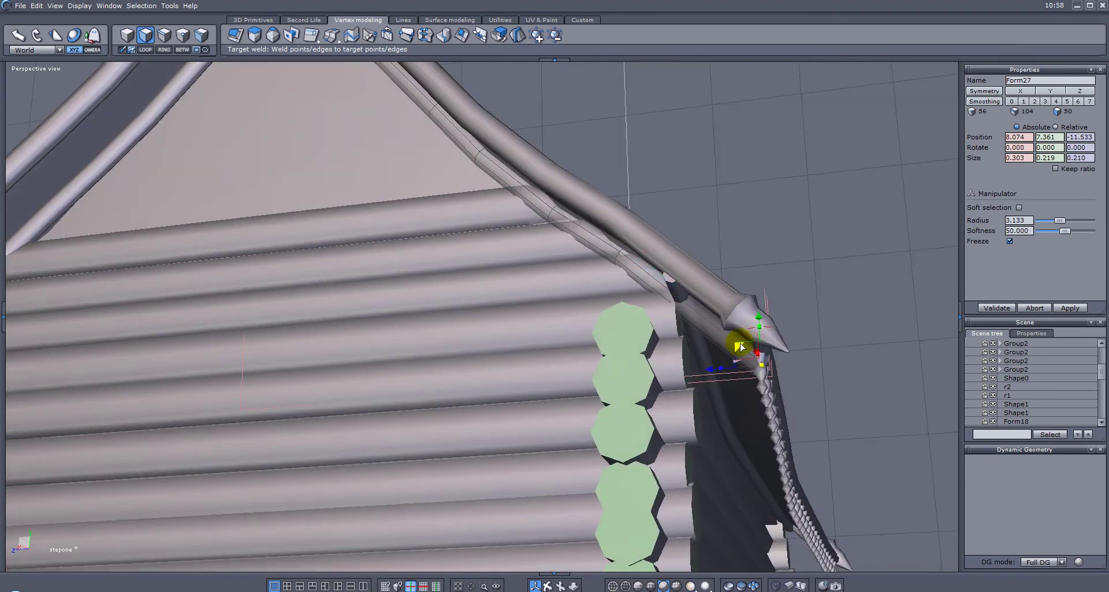
drag(700, 321, 699, 312)
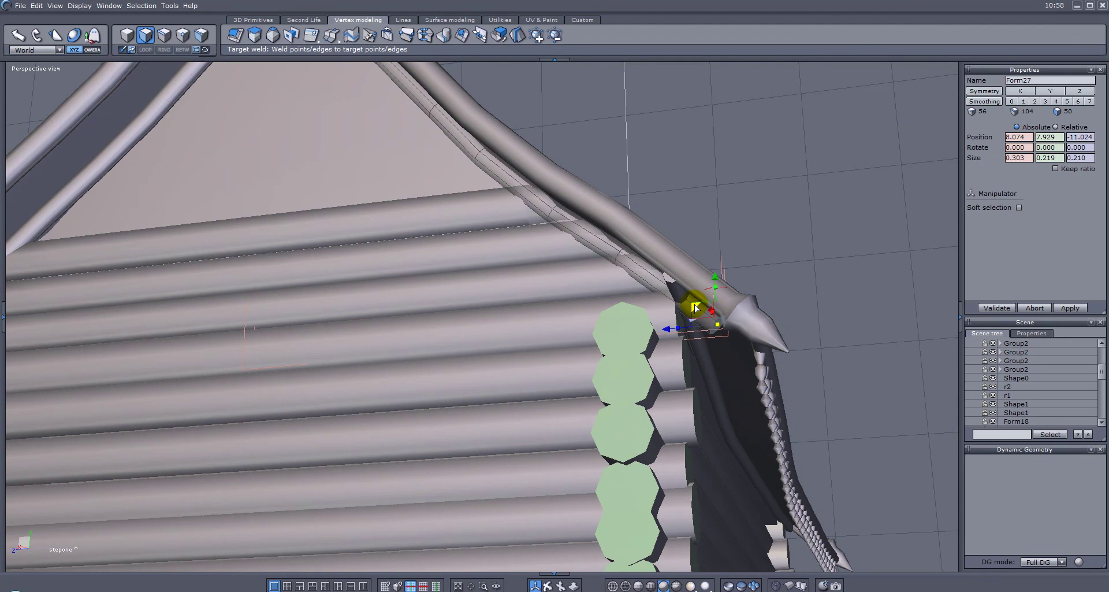
right_drag(802, 263, 731, 287)
key(Escape)
scroll(731, 284, down, 2)
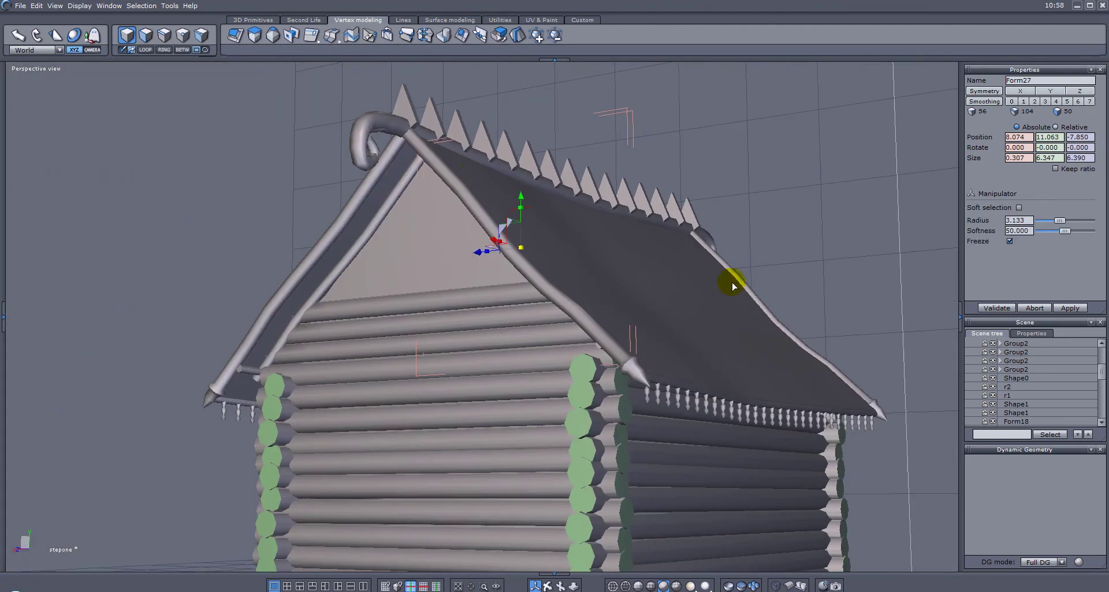
- Shift the whole curved r2 beam along X to about 8.021, closer against the gable wall
right_drag(466, 185, 672, 251)
click(673, 250)
right_drag(539, 354, 668, 281)
right_drag(717, 331, 579, 343)
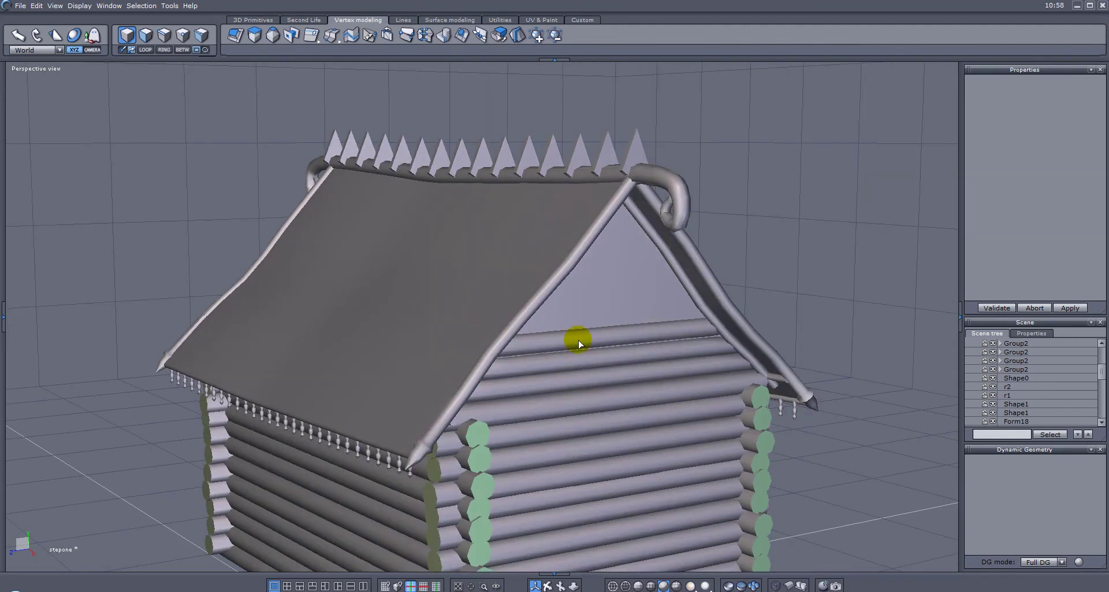
right_drag(600, 231, 537, 224)
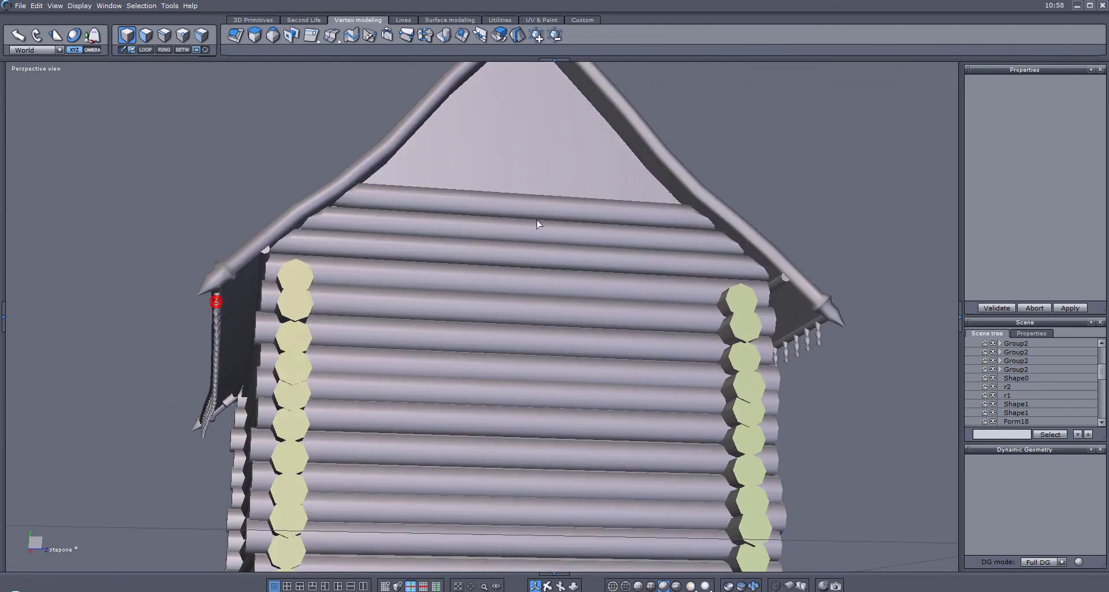
middle_drag(364, 337, 490, 215)
scroll(490, 215, up, 2)
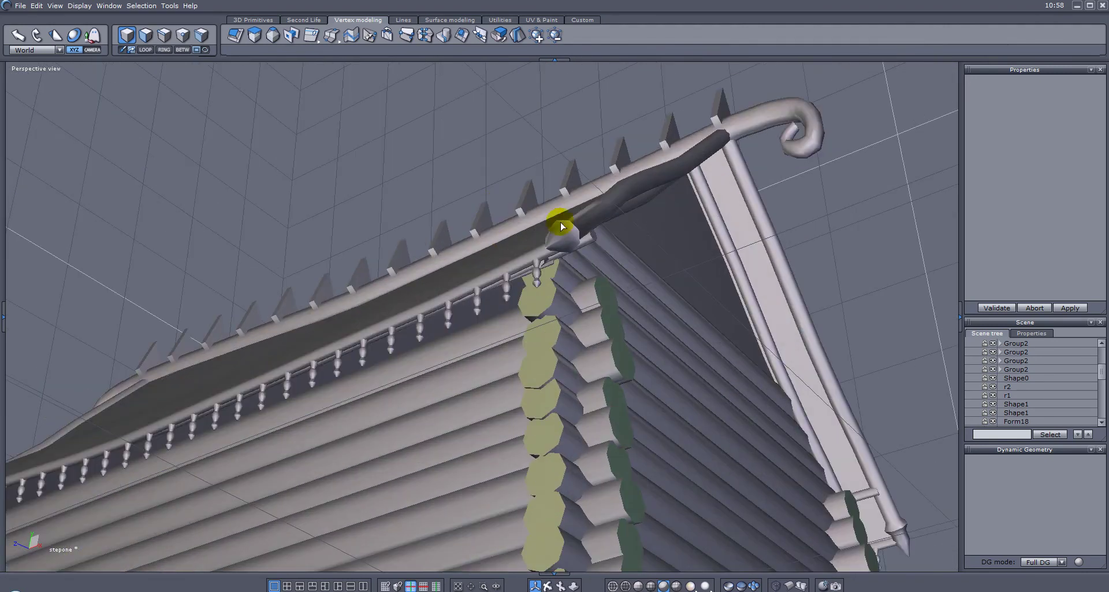
click(737, 253)
drag(811, 326, 816, 329)
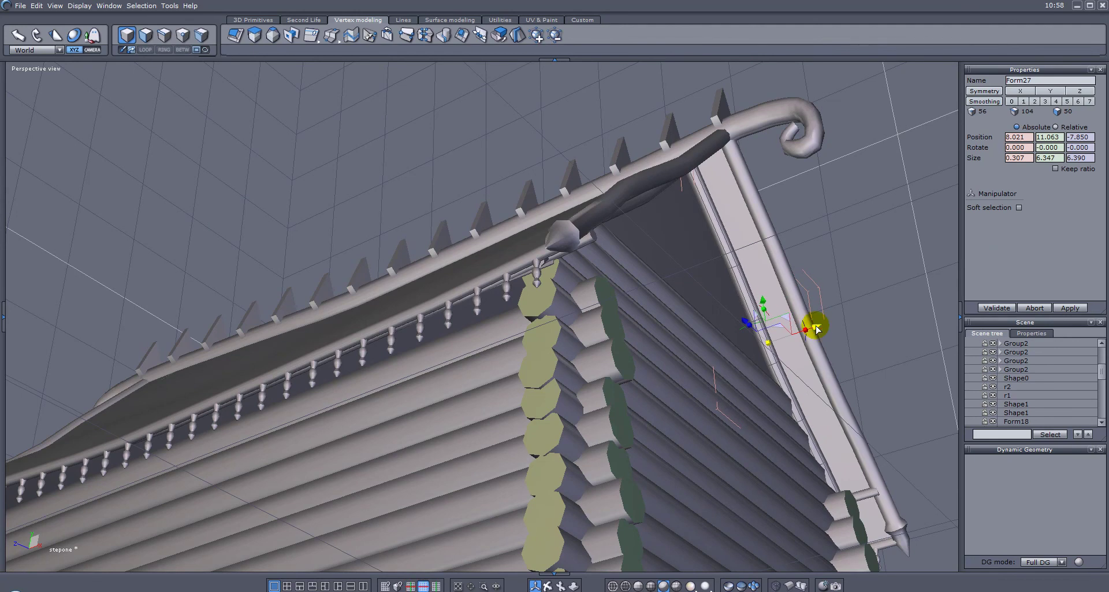
alt+drag(697, 330, 687, 270)
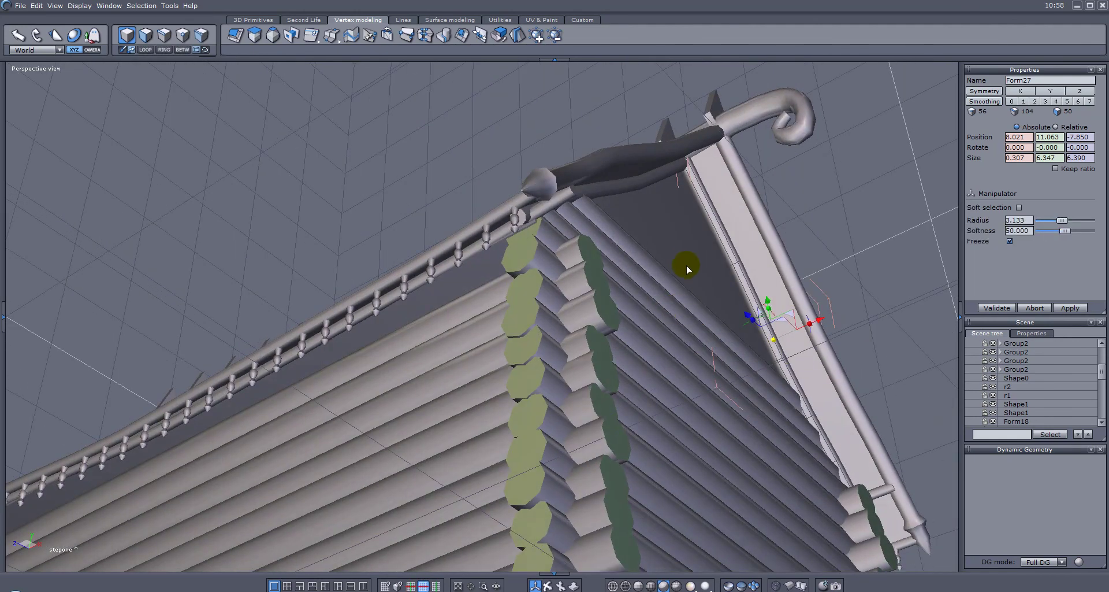
alt+drag(363, 274, 428, 283)
alt+drag(166, 337, 287, 332)
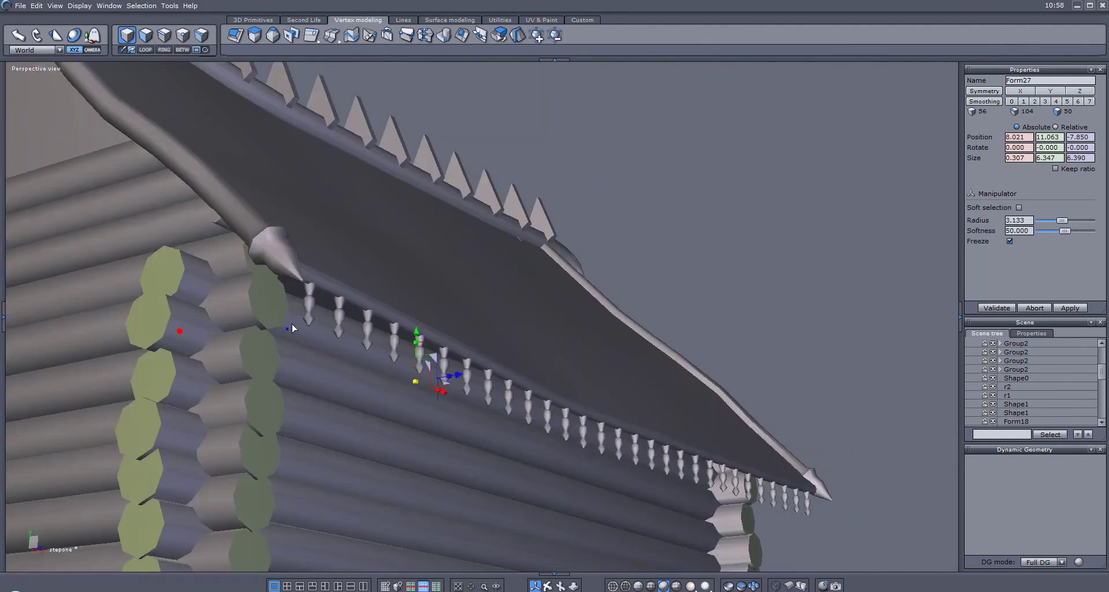
right_click(287, 330)
- Examine roof slope r1 and the edge rails around the opposite gable, checking how they meet the log wall
scroll(321, 310, down, 3)
alt+drag(281, 293, 324, 320)
alt+right_drag(235, 324, 312, 322)
alt+drag(327, 318, 402, 325)
mouse_move(402, 329)
middle_down()
mouse_move(497, 273)
mouse_move(355, 296)
middle_up()
scroll(487, 258, up, 3)
alt+drag(483, 250, 510, 250)
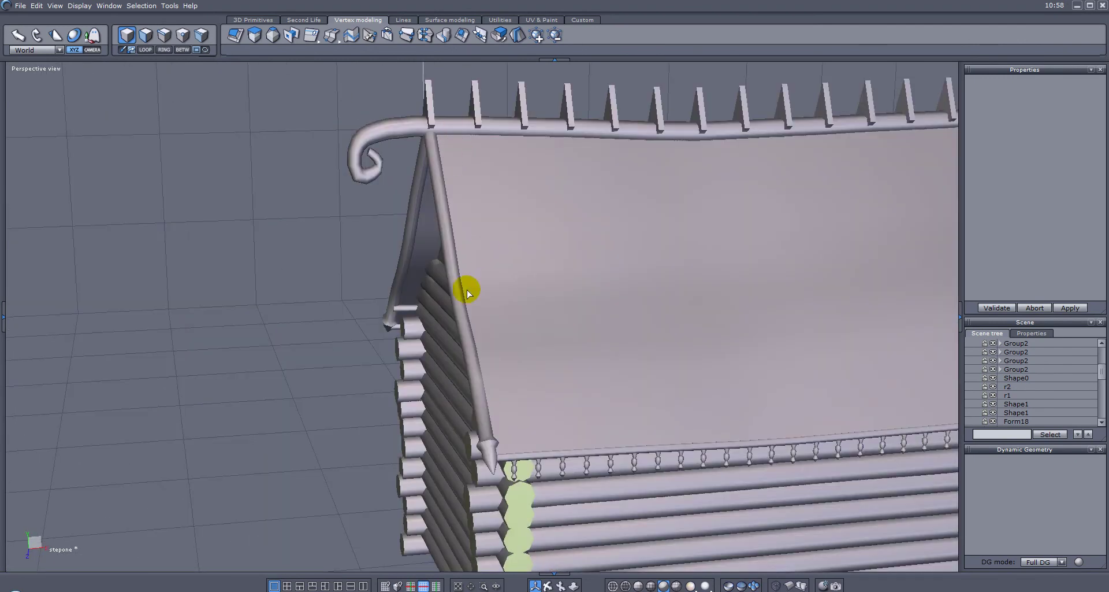
scroll(396, 270, down, 5)
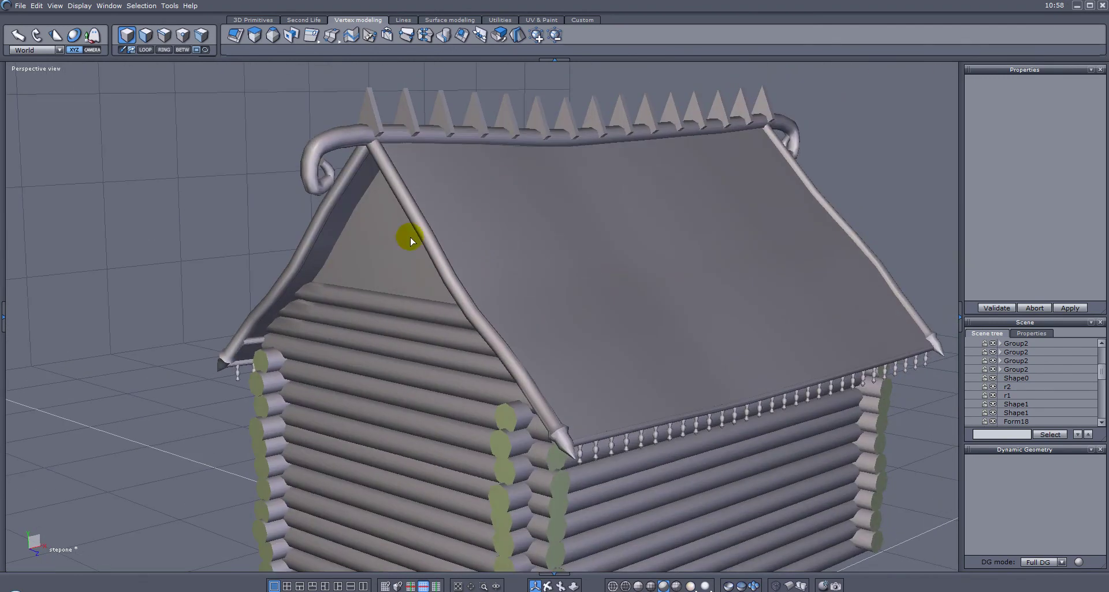
scroll(473, 225, down, 2)
middle_drag(492, 221, 505, 250)
click(502, 253)
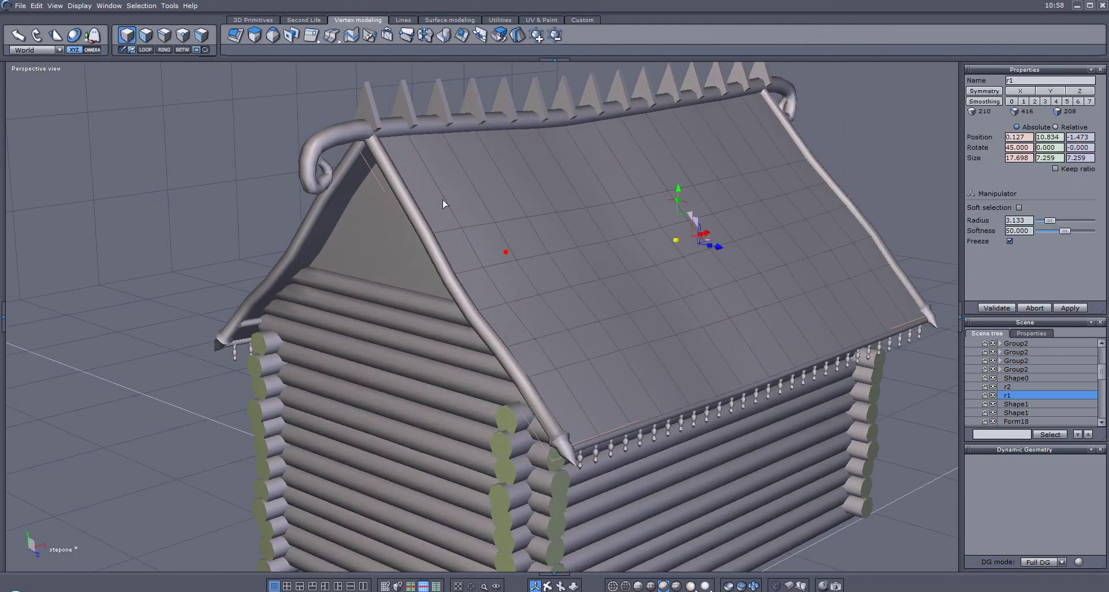
scroll(508, 280, up, 3)
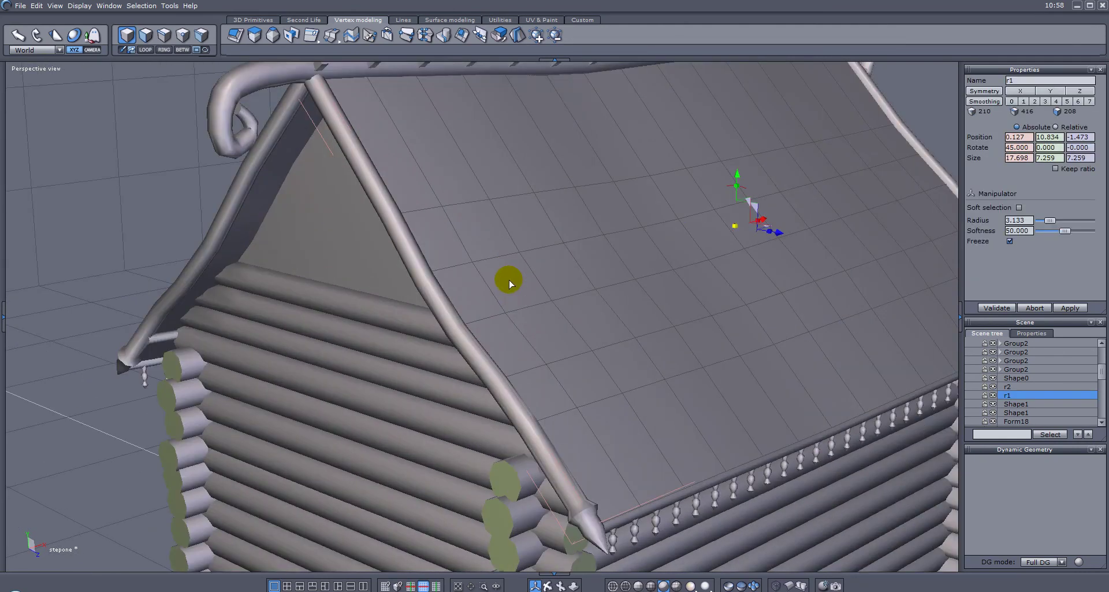
scroll(511, 284, down, 2)
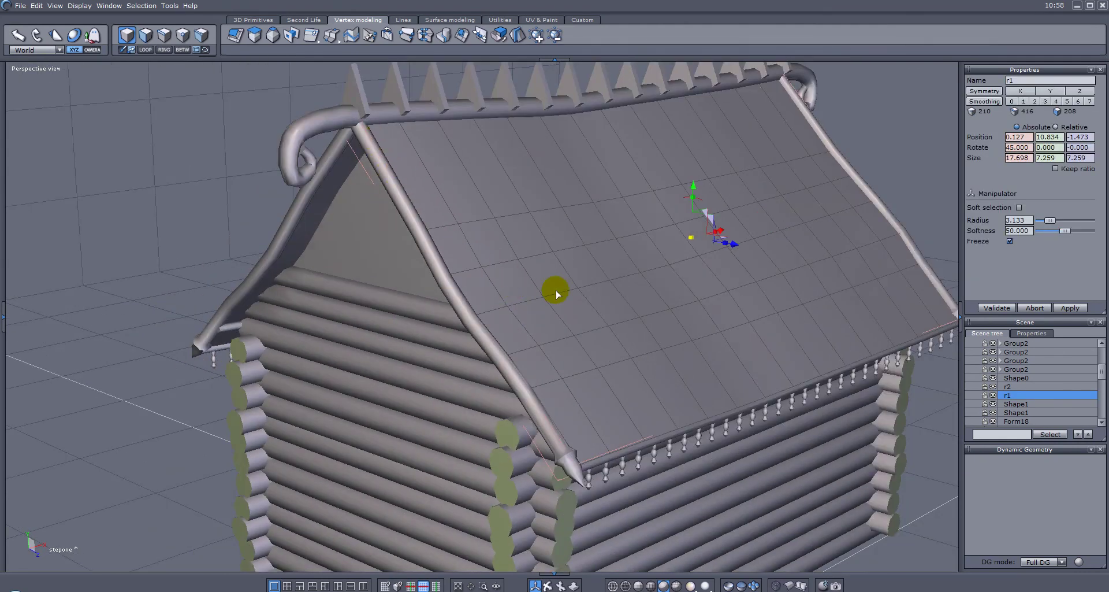
alt+drag(408, 267, 307, 244)
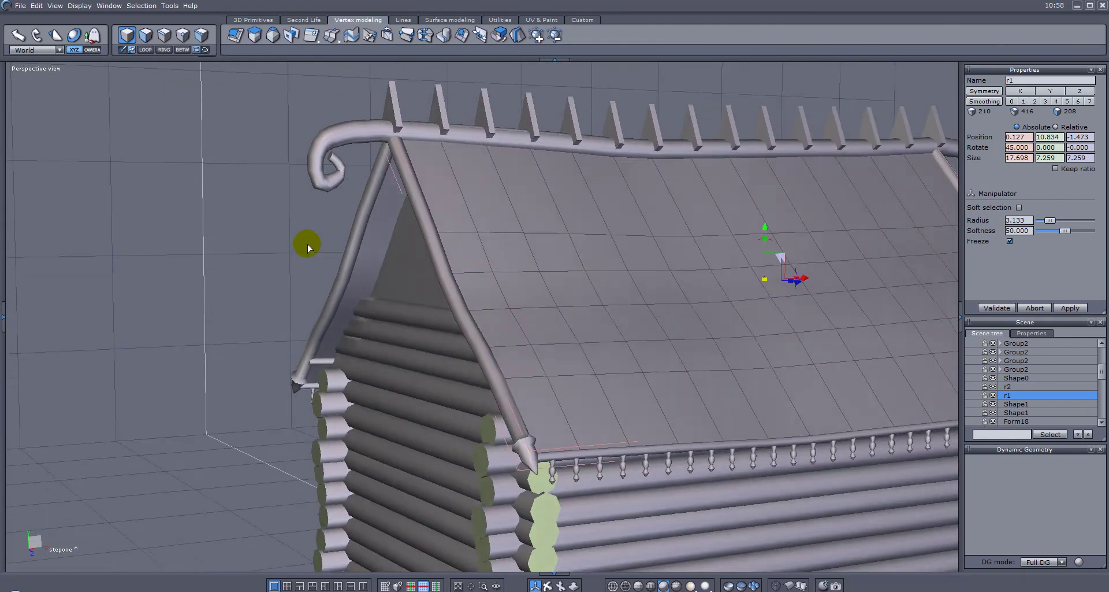
middle_drag(308, 248, 311, 250)
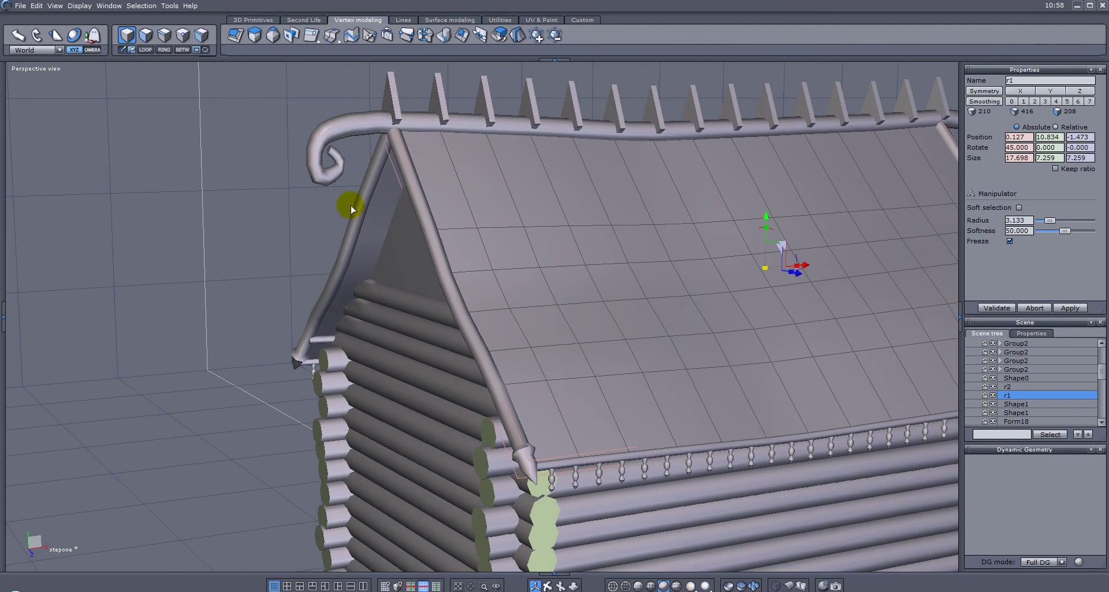
- Nudge the round rail on the gable edge of roof slope r1 slightly along X
middle_drag(502, 255, 459, 305)
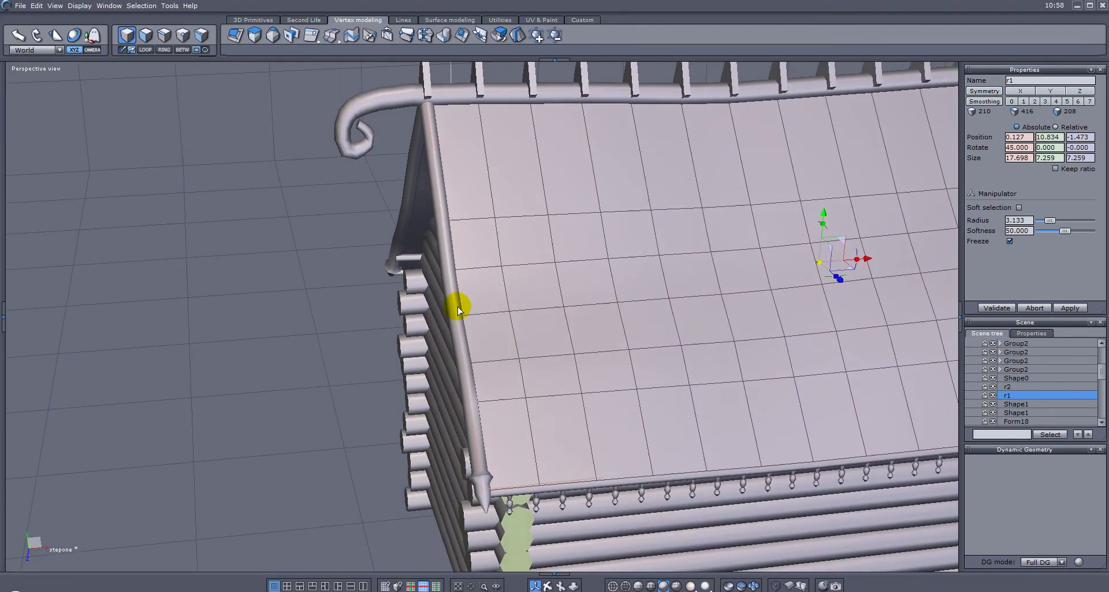
click(456, 276)
drag(503, 289, 501, 287)
middle_drag(413, 257, 388, 228)
key(Escape)
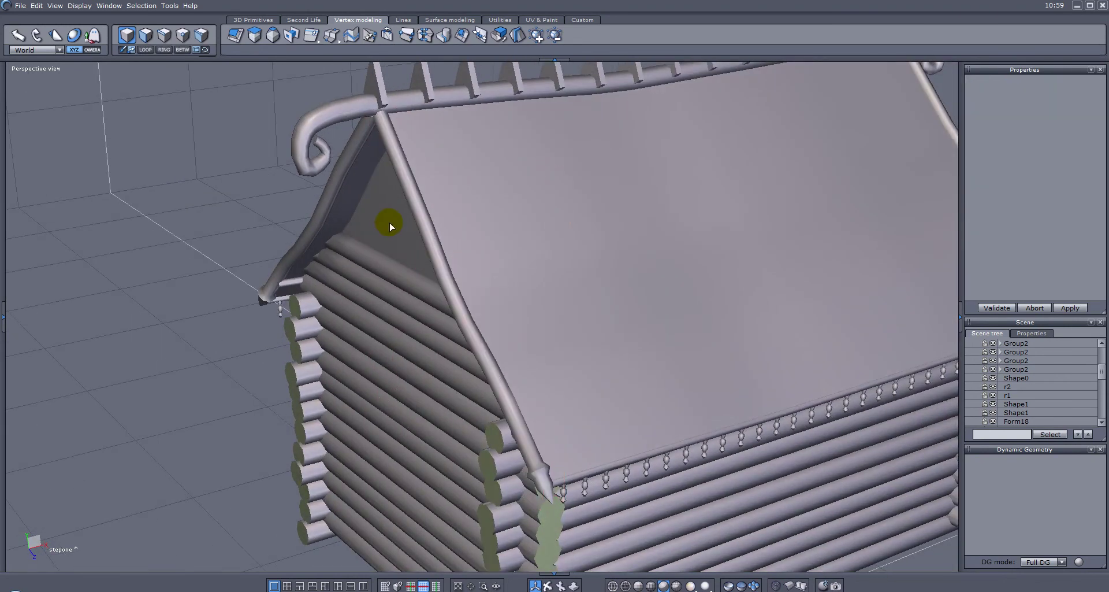
middle_drag(340, 262, 552, 232)
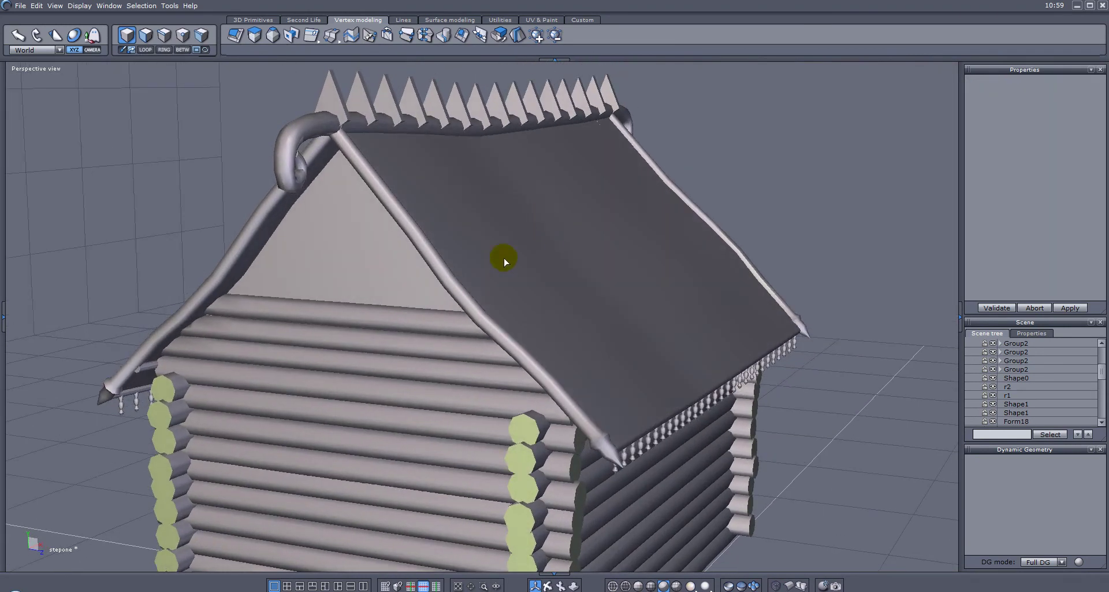